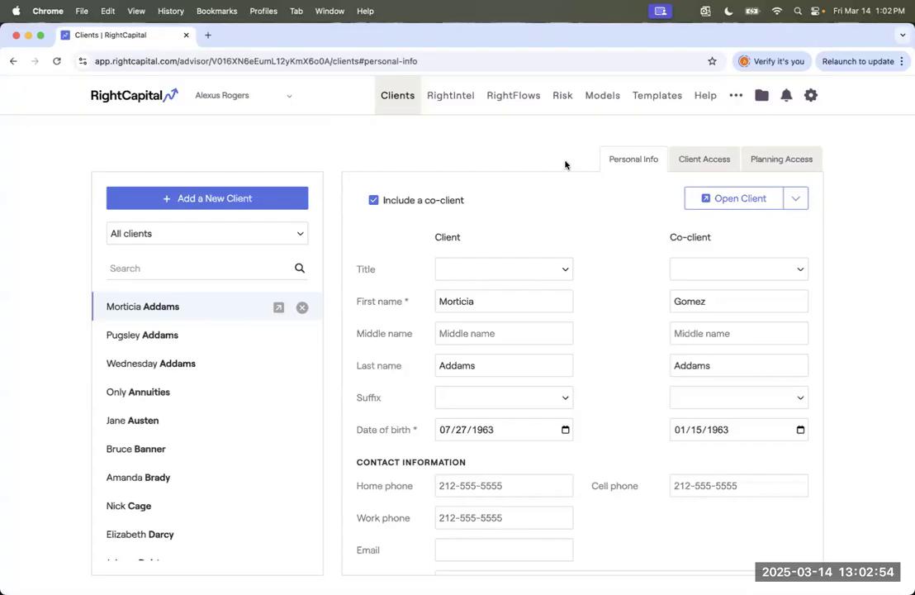
Review the advisor-level Inflation and Misc assumptions, including the expense adjustment upon the death of a co-client
{"action": "left_click", "coordinate": [736, 98]}
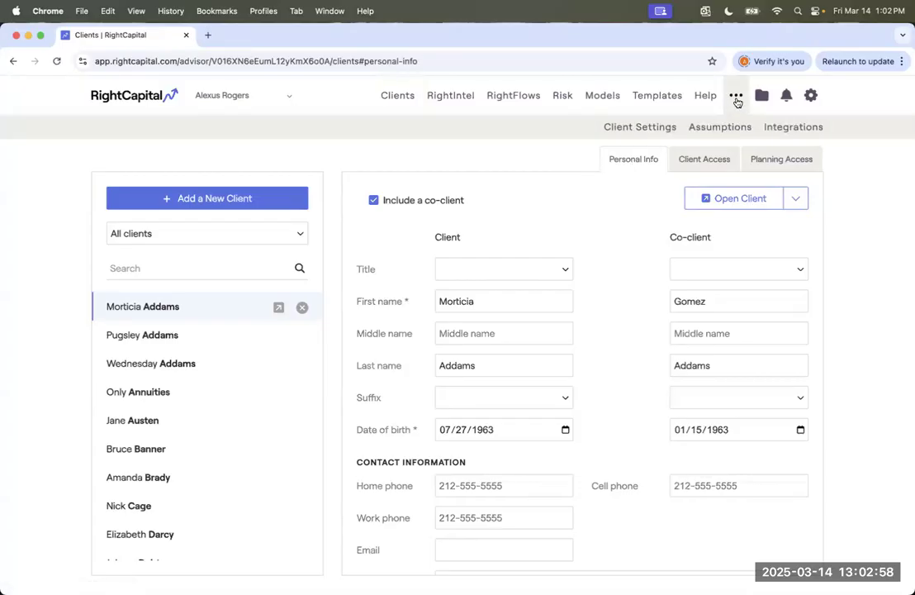
{"action": "left_click", "coordinate": [721, 128]}
{"action": "left_click", "coordinate": [747, 158]}
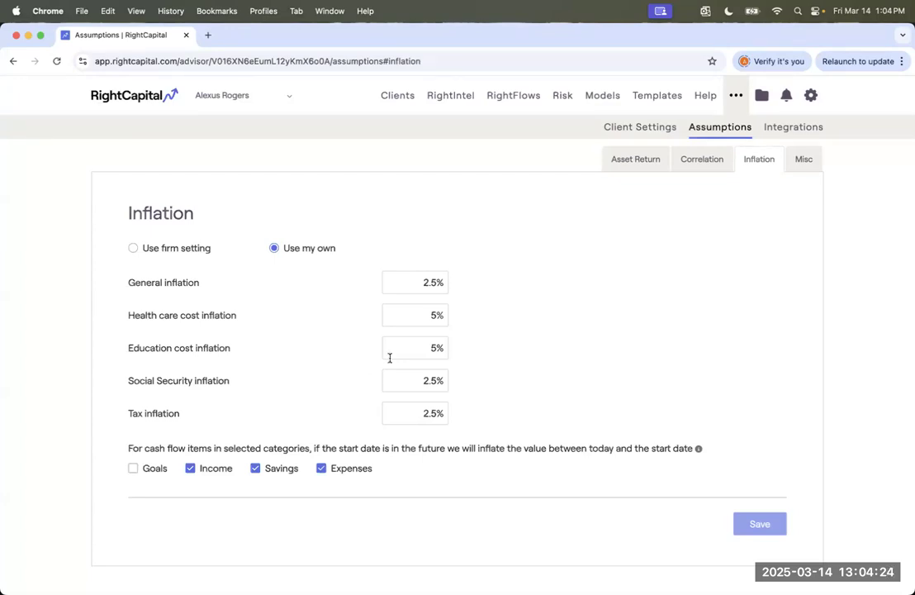
{"action": "left_click", "coordinate": [803, 162]}
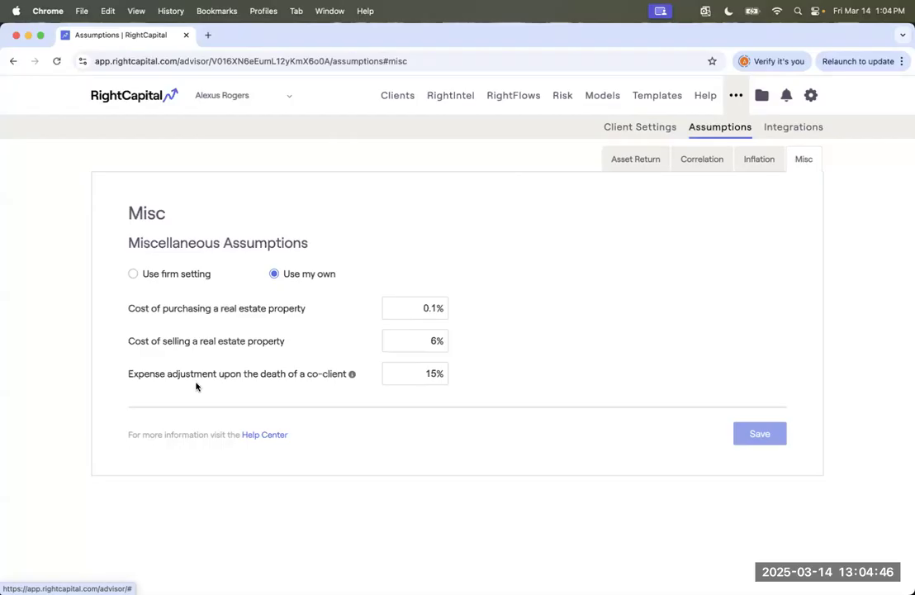
{"action": "left_click", "coordinate": [423, 374]}
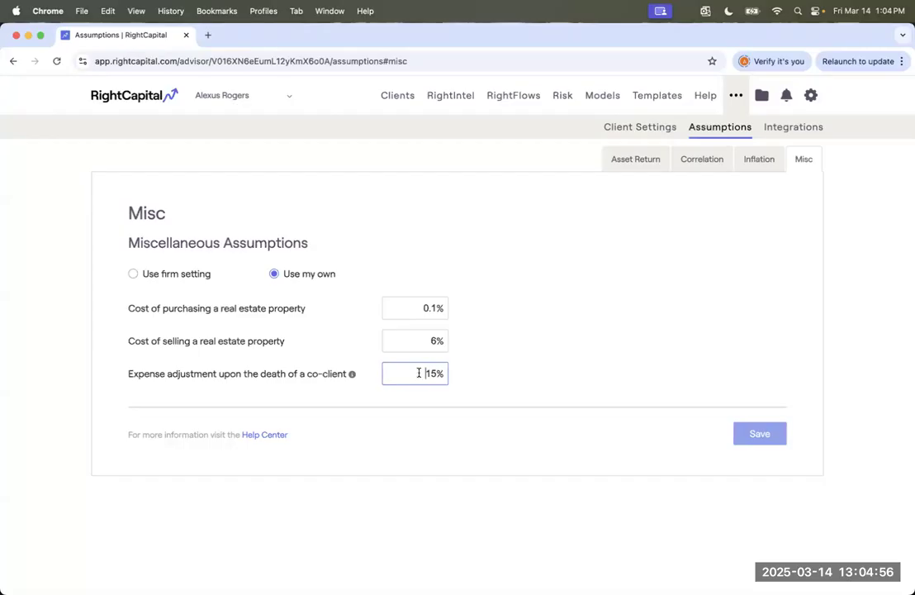
Search the client list by the client's first name and open the matching client's plan
{"action": "left_click", "coordinate": [403, 97]}
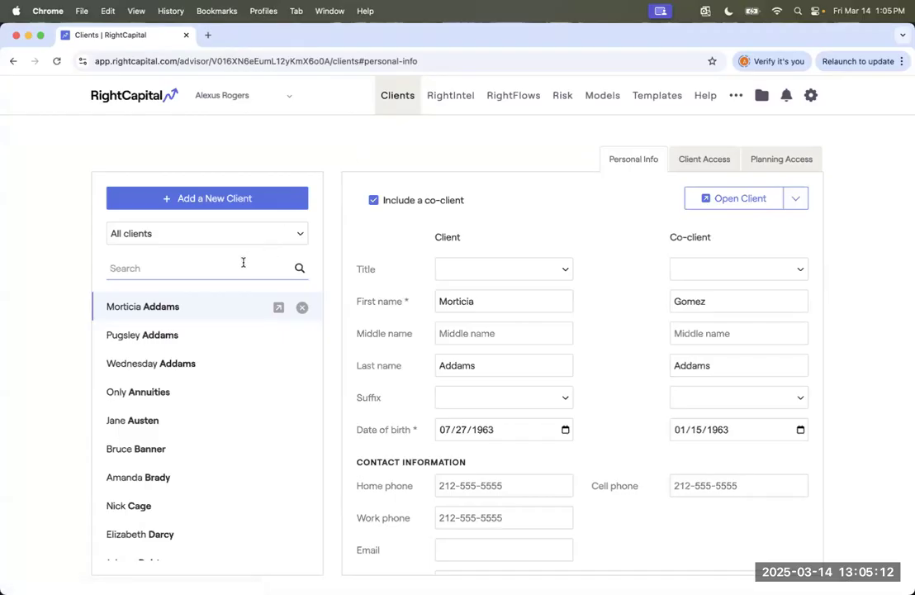
{"action": "type", "text": "arya"}
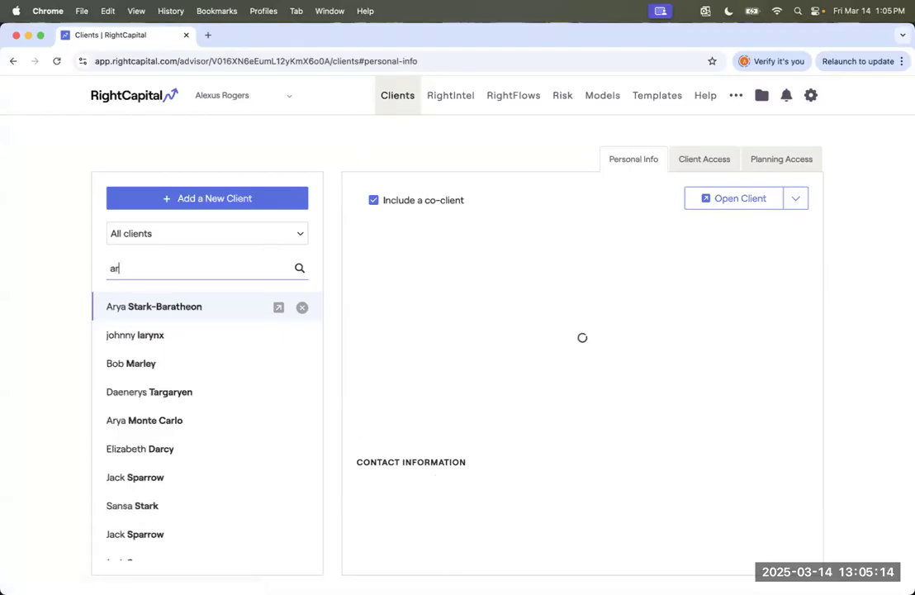
{"action": "left_click", "coordinate": [277, 308]}
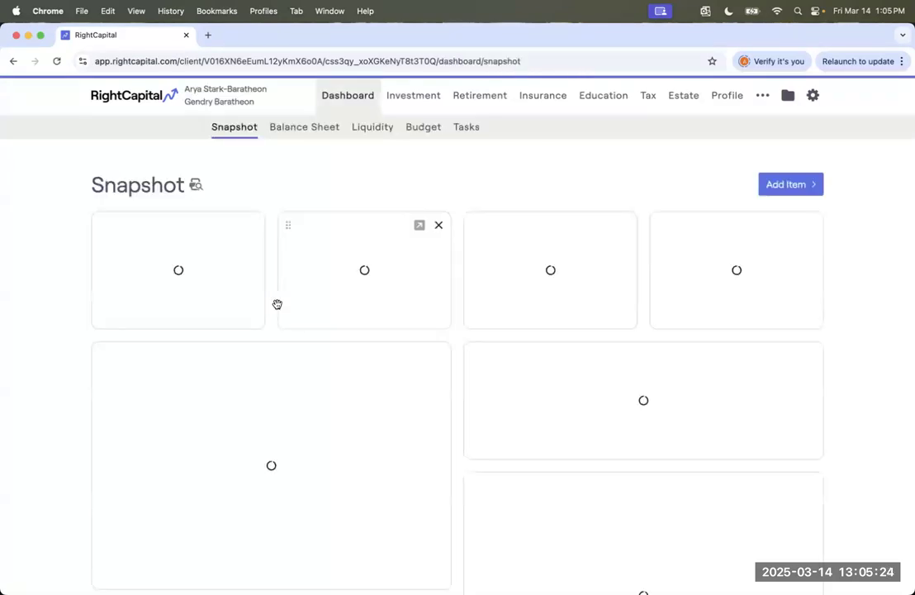
Examine the Net Worth view of the client's profile Blueprint, covering individual and jointly held accounts, property and loans
{"action": "left_click", "coordinate": [726, 97]}
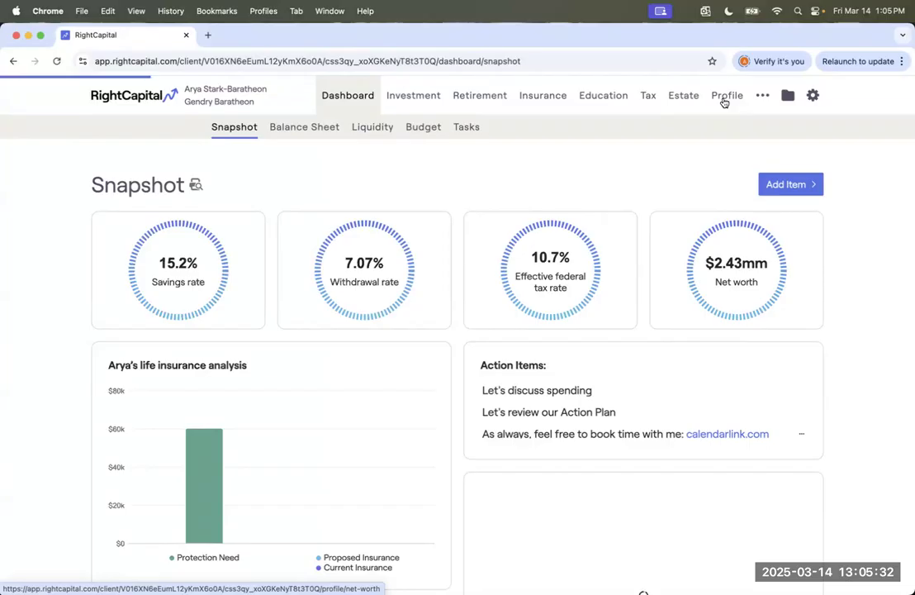
{"action": "left_click", "coordinate": [787, 129]}
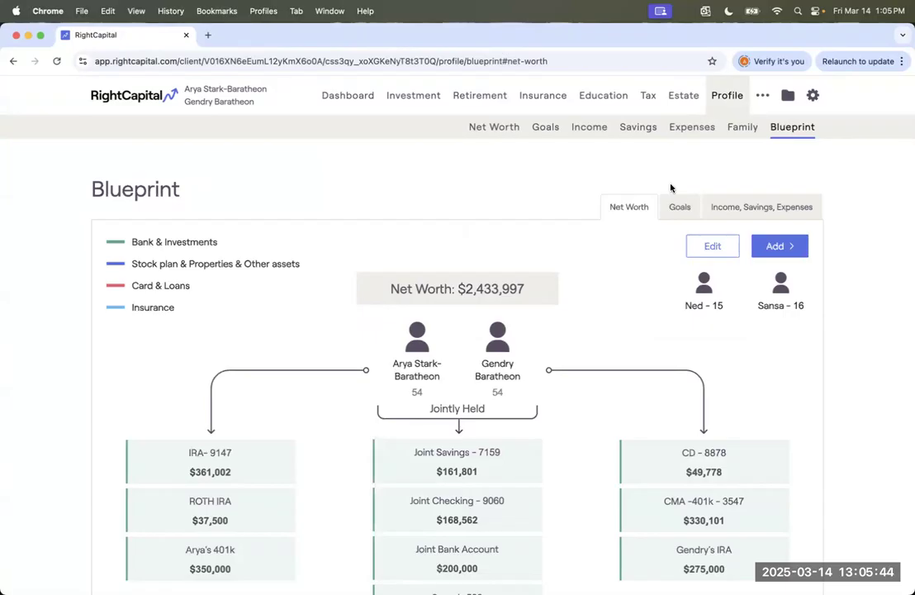
{"action": "scroll", "coordinate": [671, 187], "scroll_direction": "down", "scroll_amount": 1}
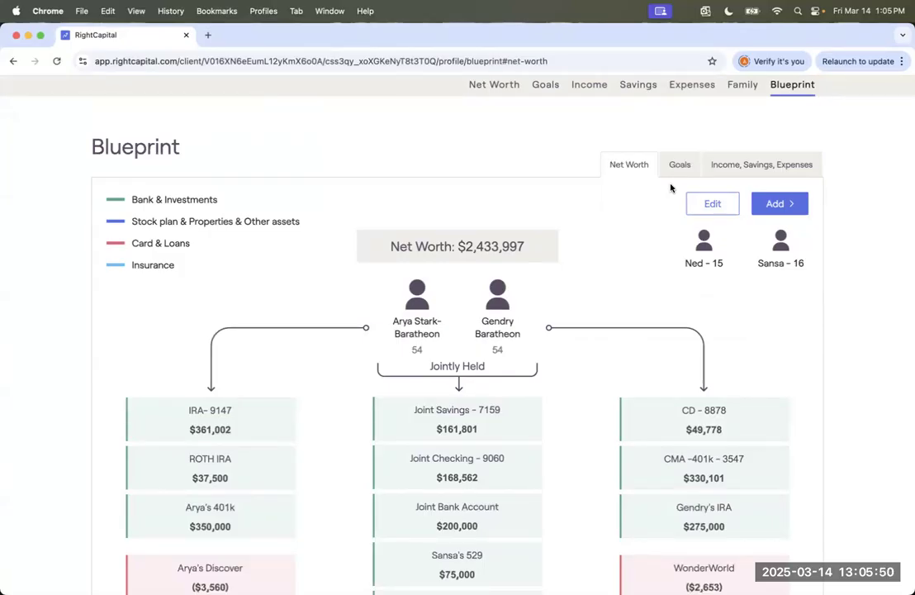
{"action": "scroll", "coordinate": [670, 188], "scroll_direction": "down", "scroll_amount": 2}
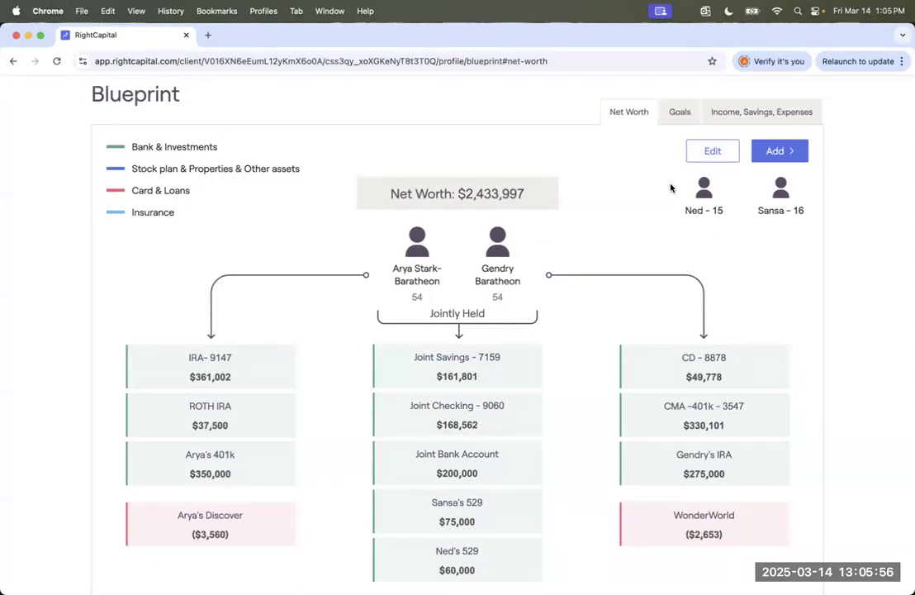
{"action": "scroll", "coordinate": [670, 188], "scroll_direction": "down", "scroll_amount": 5}
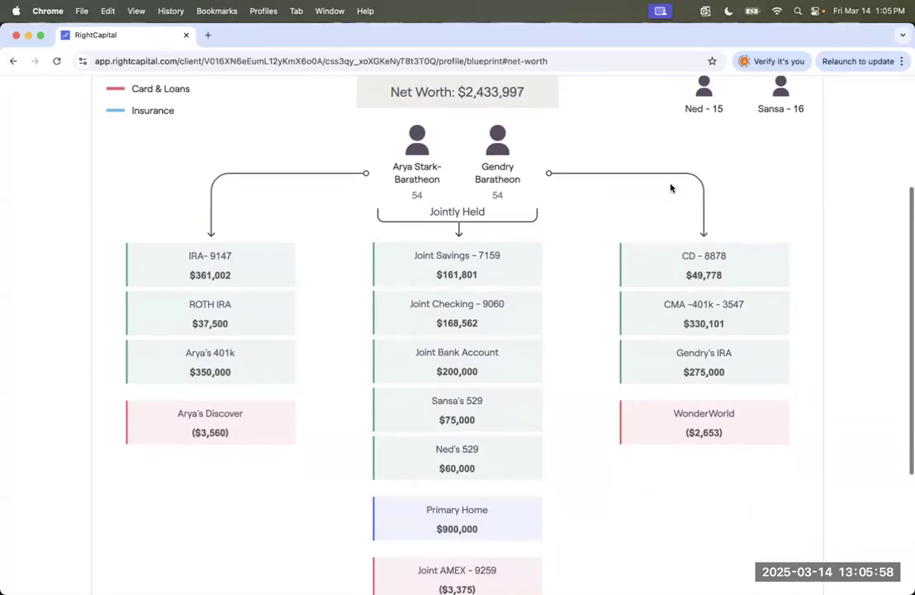
{"action": "scroll", "coordinate": [670, 189], "scroll_direction": "down", "scroll_amount": 2}
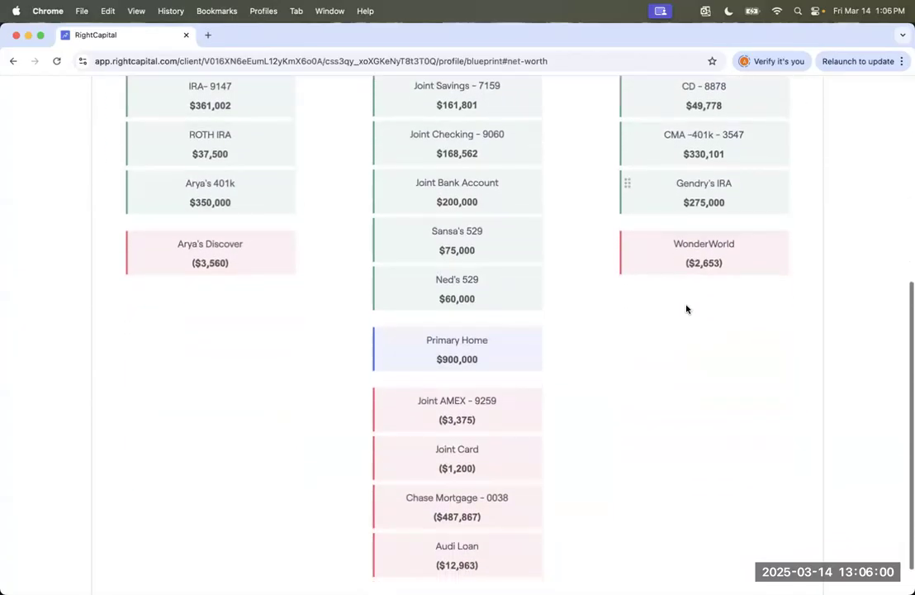
{"action": "scroll", "coordinate": [493, 418], "scroll_direction": "down", "scroll_amount": 2}
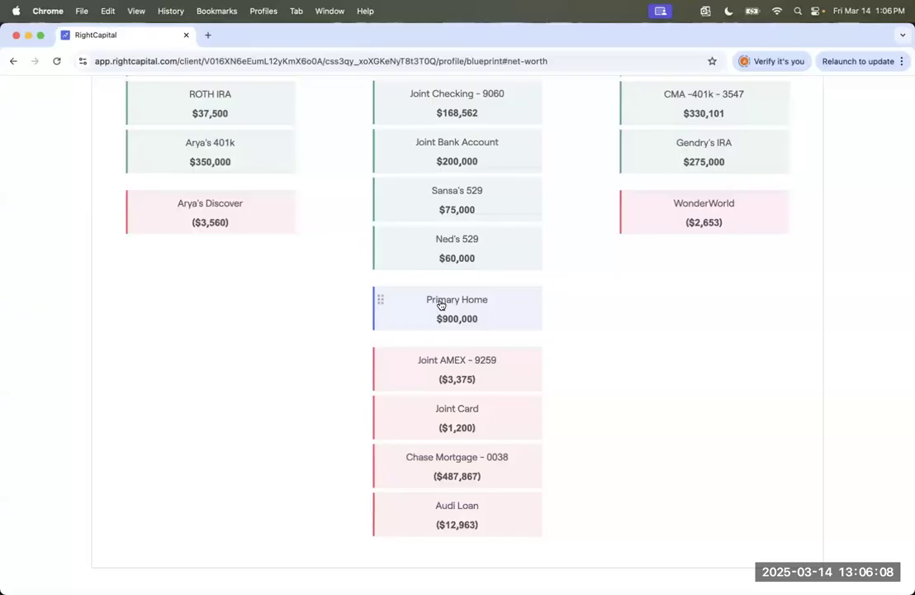
{"action": "scroll", "coordinate": [439, 301], "scroll_direction": "up", "scroll_amount": 3}
{"action": "scroll", "coordinate": [442, 304], "scroll_direction": "up", "scroll_amount": 5}
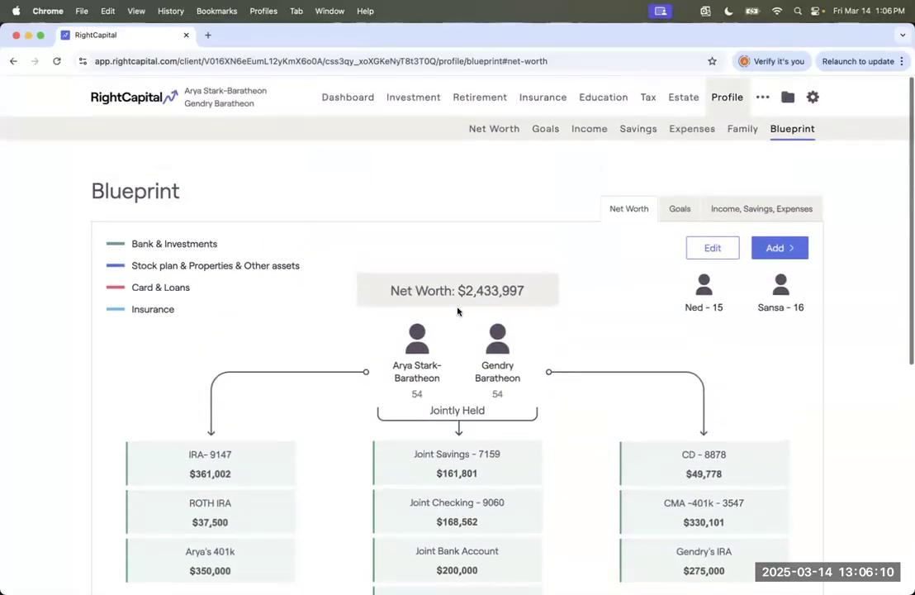
Examine the Blueprint's Goals timeline from the 2025 vacation and giving goals through college to the 2037 retirement goals
{"action": "left_click", "coordinate": [678, 208]}
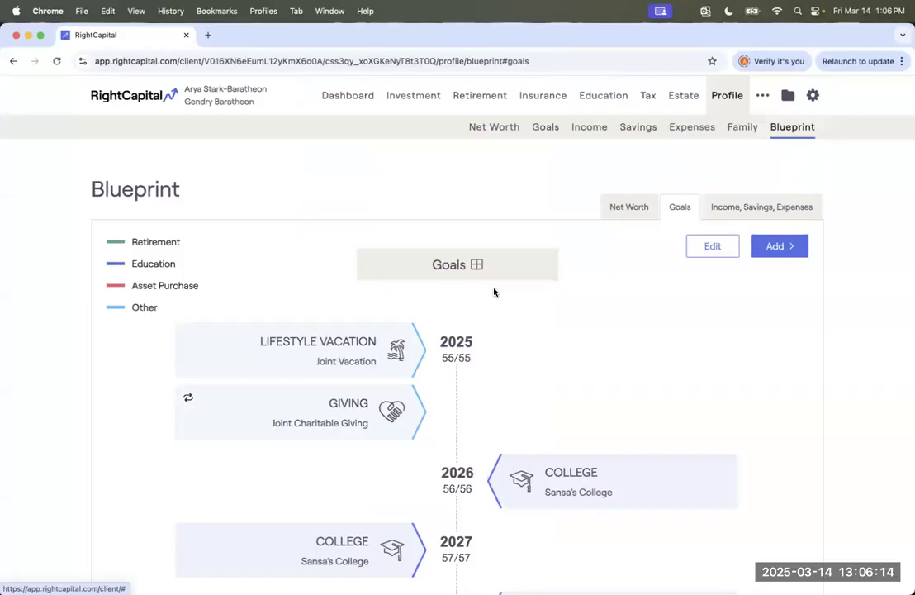
{"action": "scroll", "coordinate": [494, 292], "scroll_direction": "down", "scroll_amount": 4}
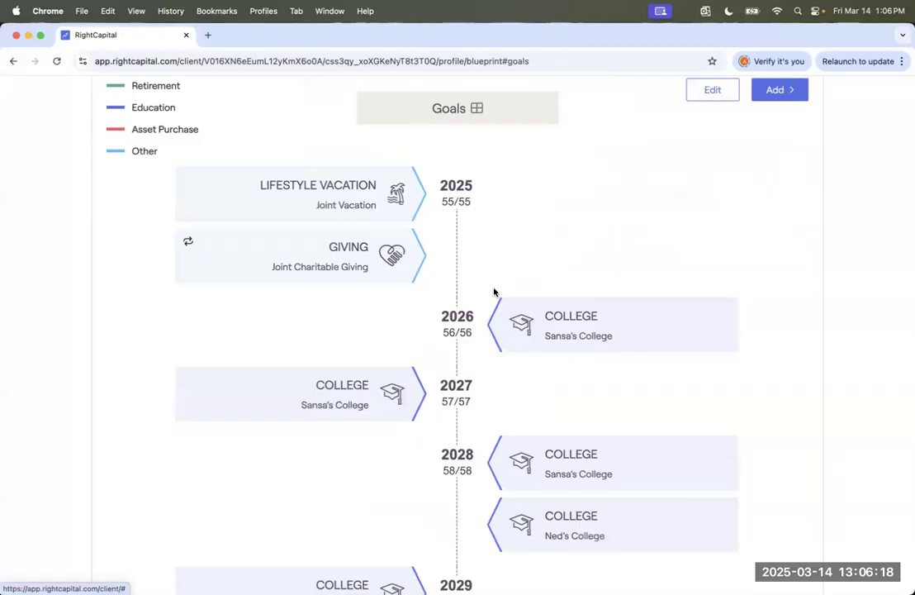
{"action": "scroll", "coordinate": [494, 292], "scroll_direction": "down", "scroll_amount": 5}
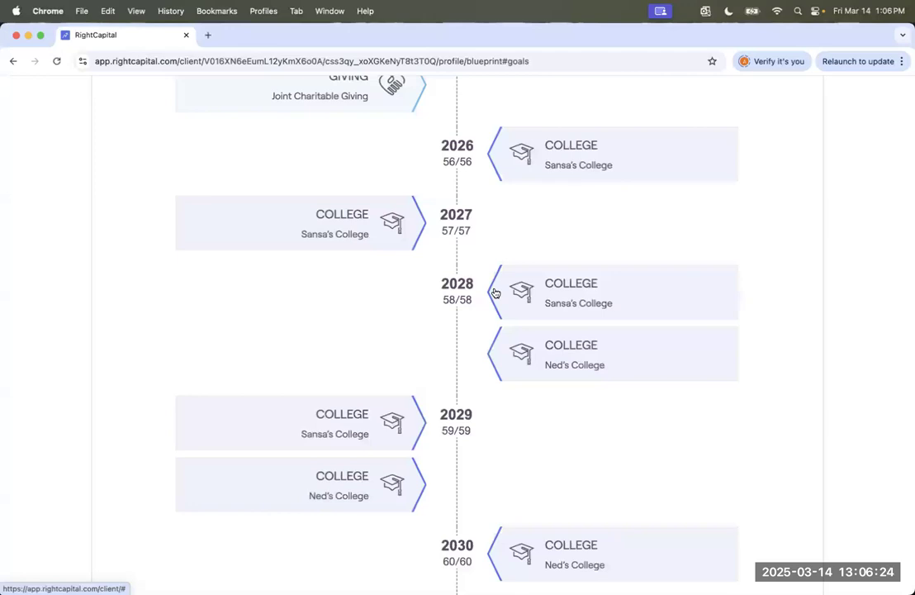
{"action": "scroll", "coordinate": [494, 291], "scroll_direction": "down", "scroll_amount": 2}
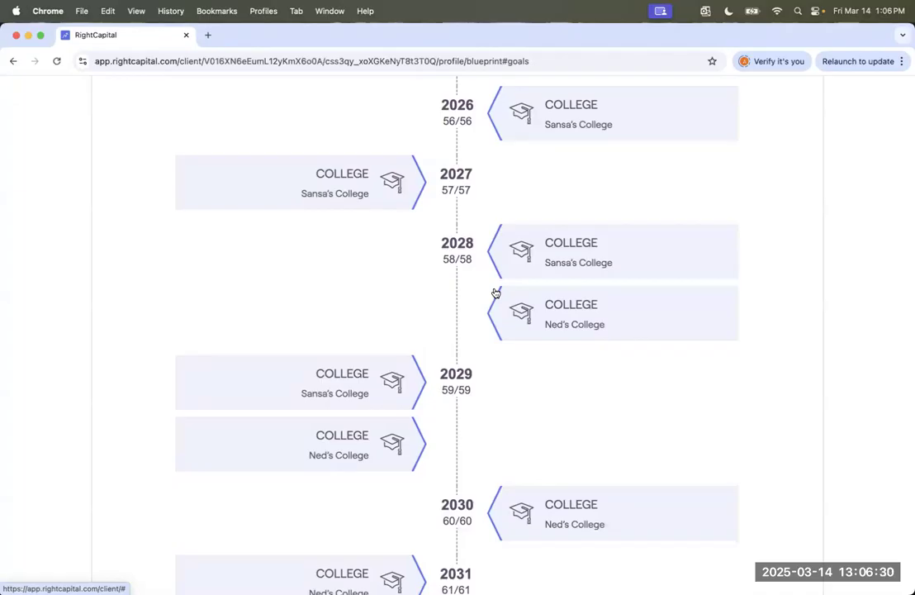
{"action": "scroll", "coordinate": [496, 293], "scroll_direction": "up", "scroll_amount": 5}
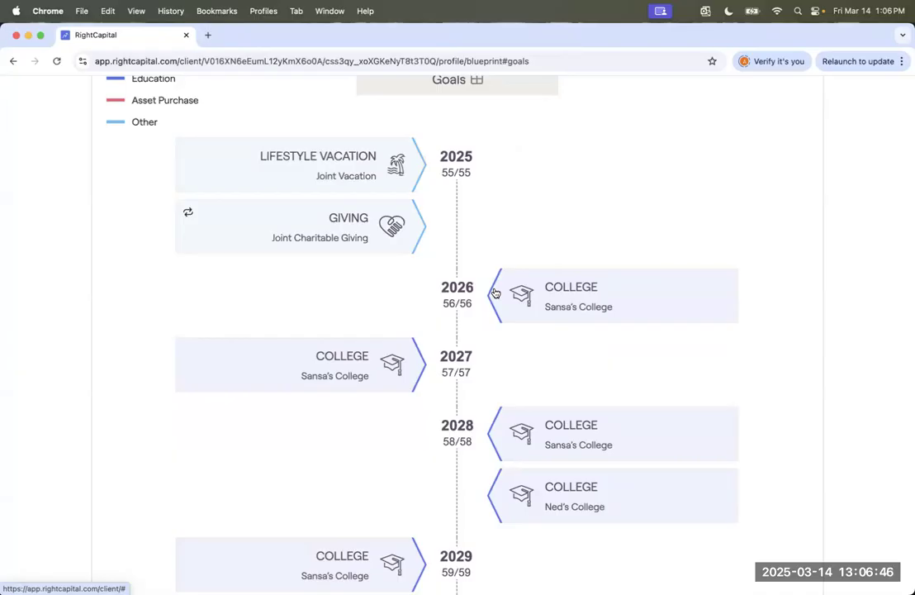
{"action": "scroll", "coordinate": [495, 294], "scroll_direction": "down", "scroll_amount": 5}
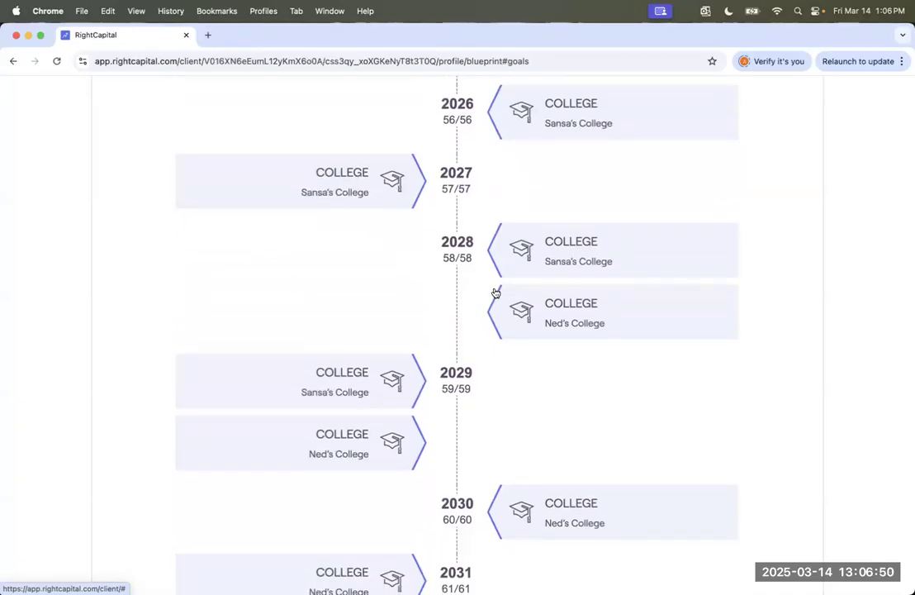
{"action": "scroll", "coordinate": [495, 293], "scroll_direction": "down", "scroll_amount": 7}
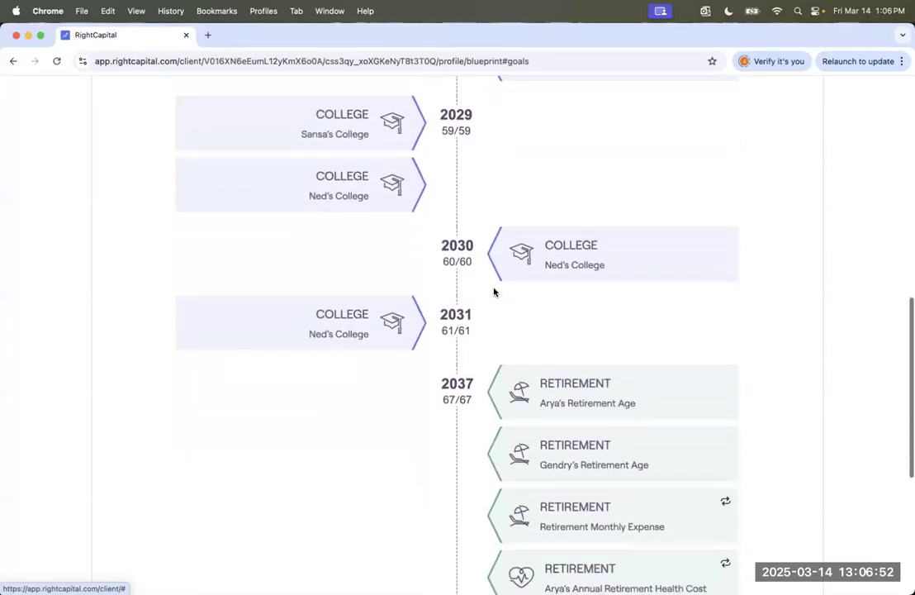
{"action": "scroll", "coordinate": [494, 292], "scroll_direction": "down", "scroll_amount": 4}
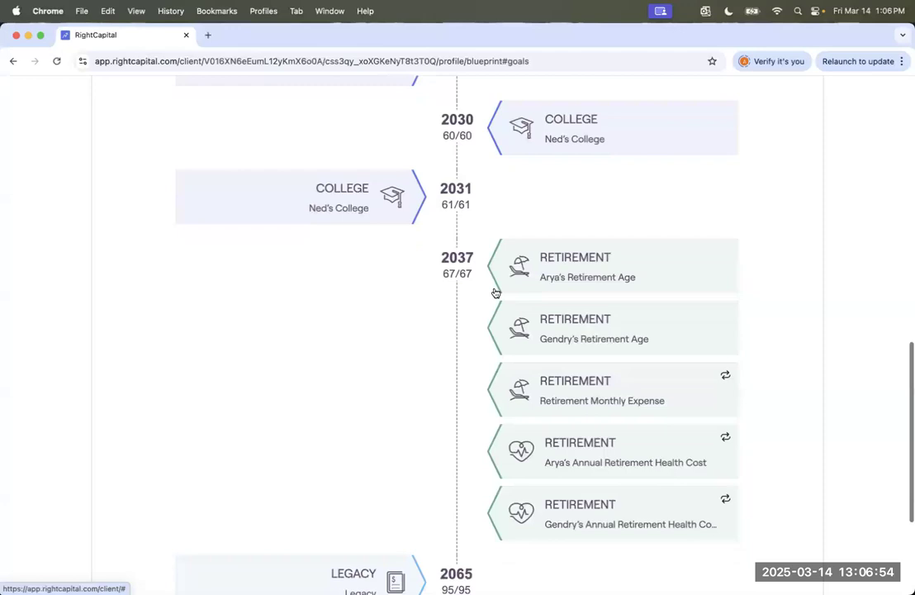
View the Retirement Monthly Expense goal's details without changes, and check the legacy and long-term care goals ending the timeline
{"action": "left_click", "coordinate": [525, 389]}
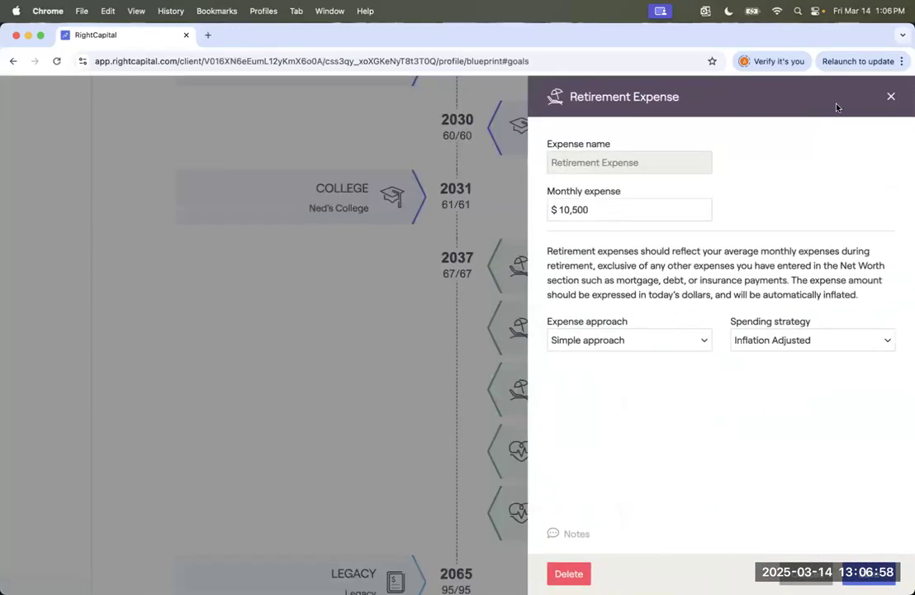
{"action": "left_click", "coordinate": [890, 96]}
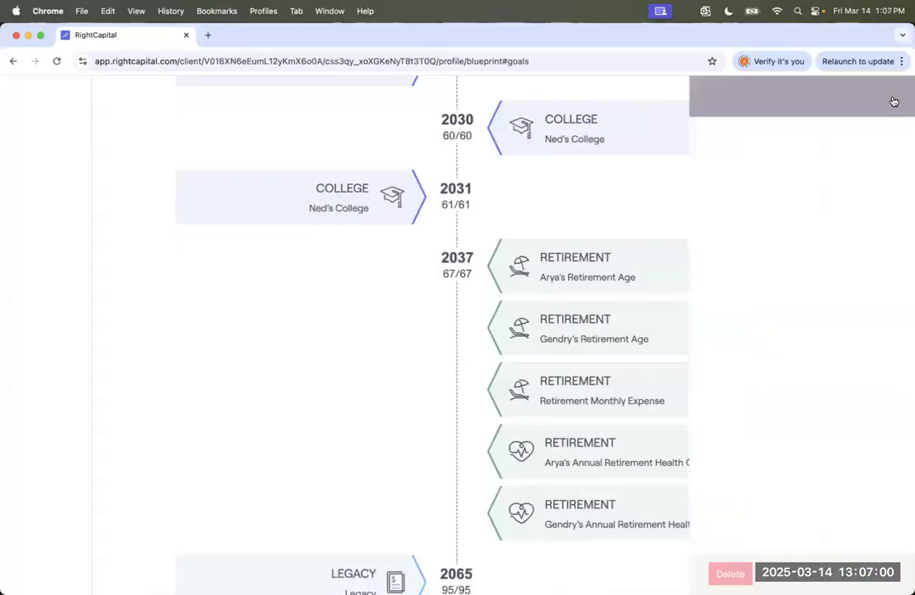
{"action": "scroll", "coordinate": [655, 294], "scroll_direction": "down", "scroll_amount": 5}
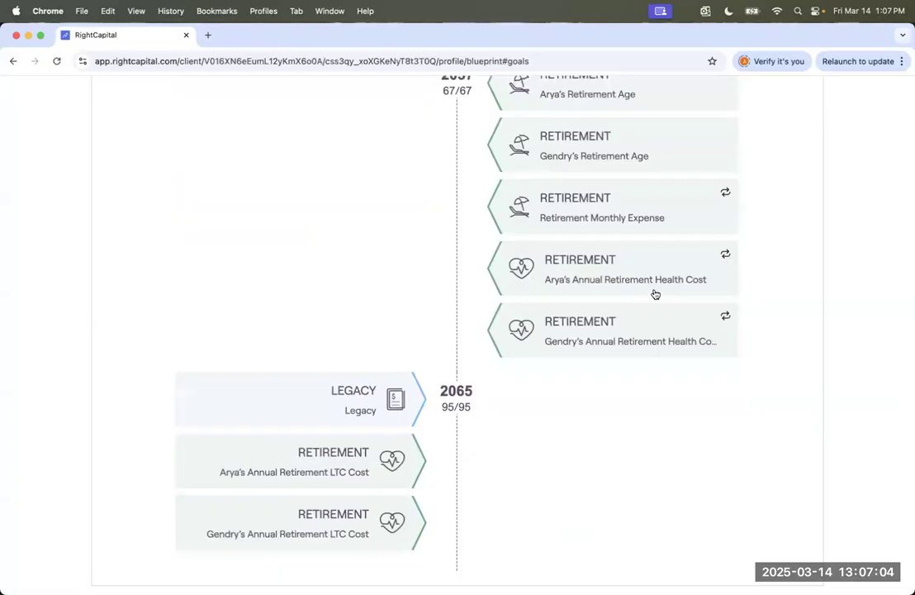
{"action": "scroll", "coordinate": [655, 294], "scroll_direction": "up", "scroll_amount": 4}
{"action": "scroll", "coordinate": [655, 294], "scroll_direction": "up", "scroll_amount": 4}
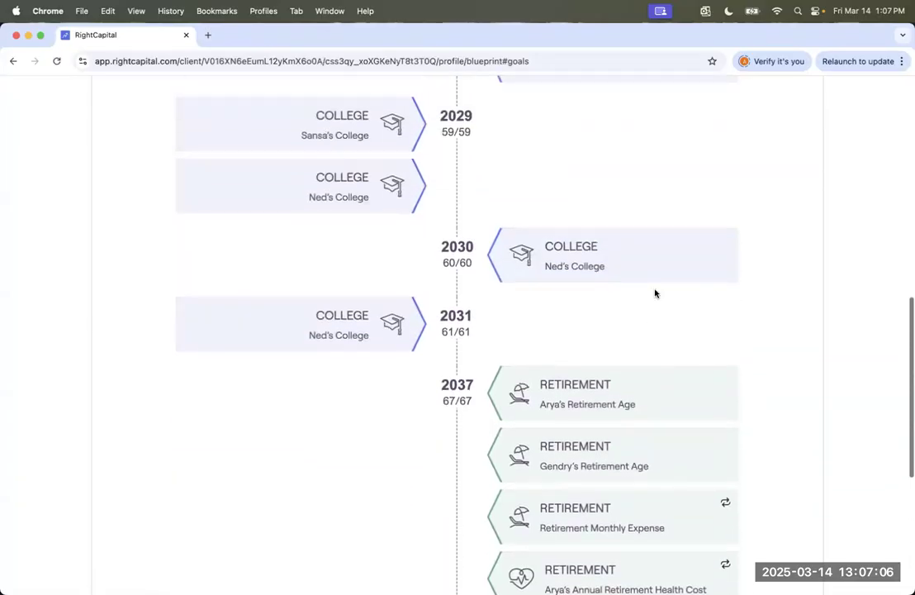
{"action": "scroll", "coordinate": [654, 293], "scroll_direction": "up", "scroll_amount": 15}
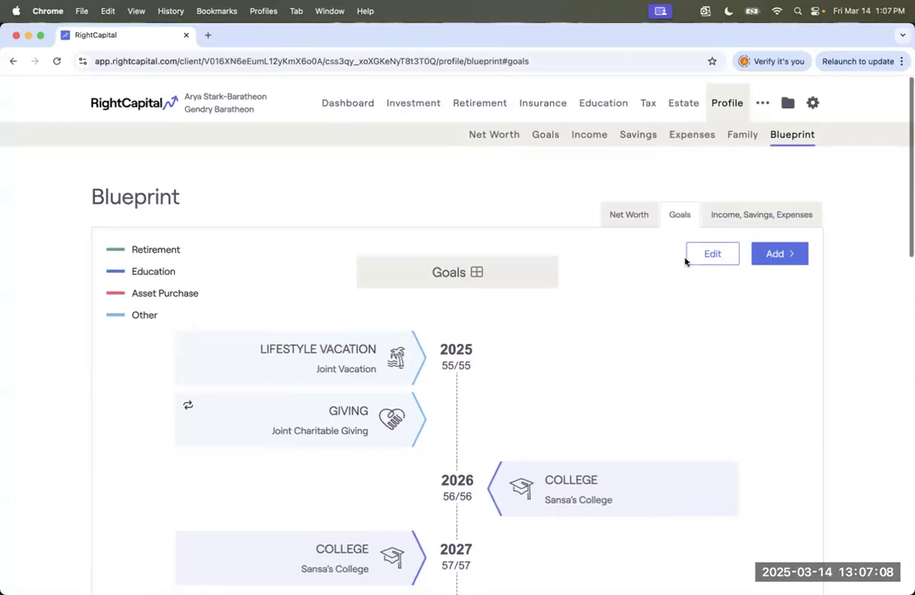
Examine the Blueprint's Income, Savings, Expenses view, including the co-client's Social Security filing details
{"action": "scroll", "coordinate": [702, 240], "scroll_direction": "down", "scroll_amount": 1}
{"action": "left_click", "coordinate": [734, 208]}
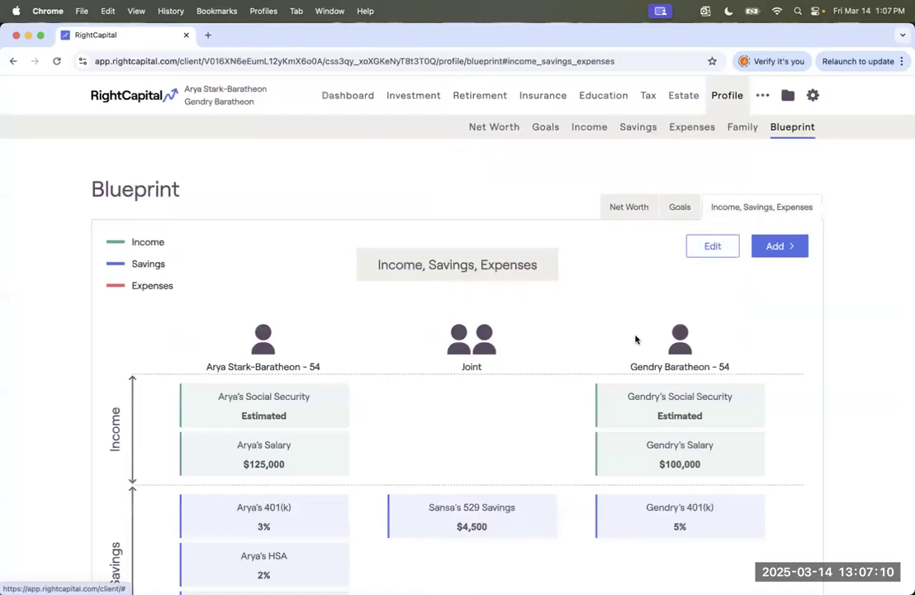
{"action": "scroll", "coordinate": [635, 339], "scroll_direction": "down", "scroll_amount": 4}
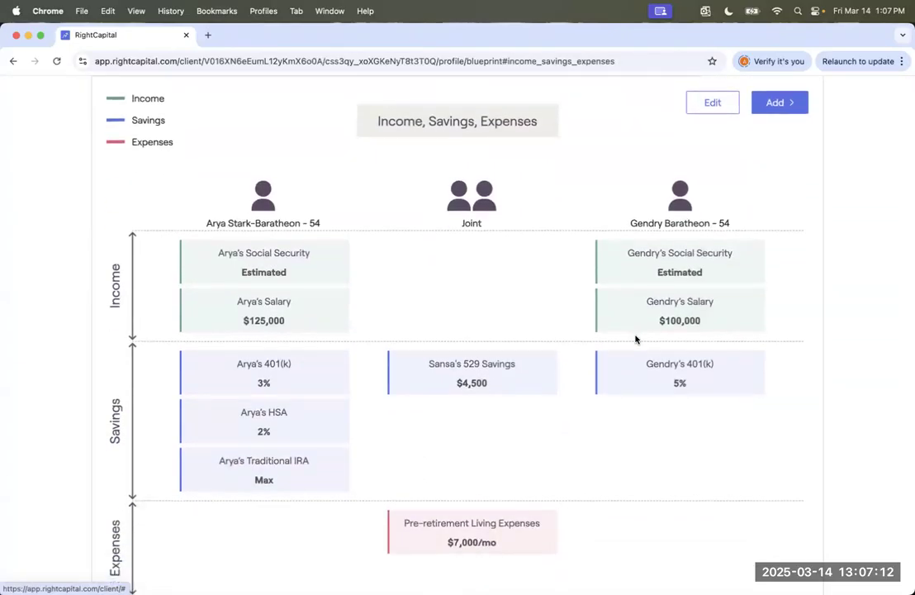
{"action": "left_click", "coordinate": [647, 267]}
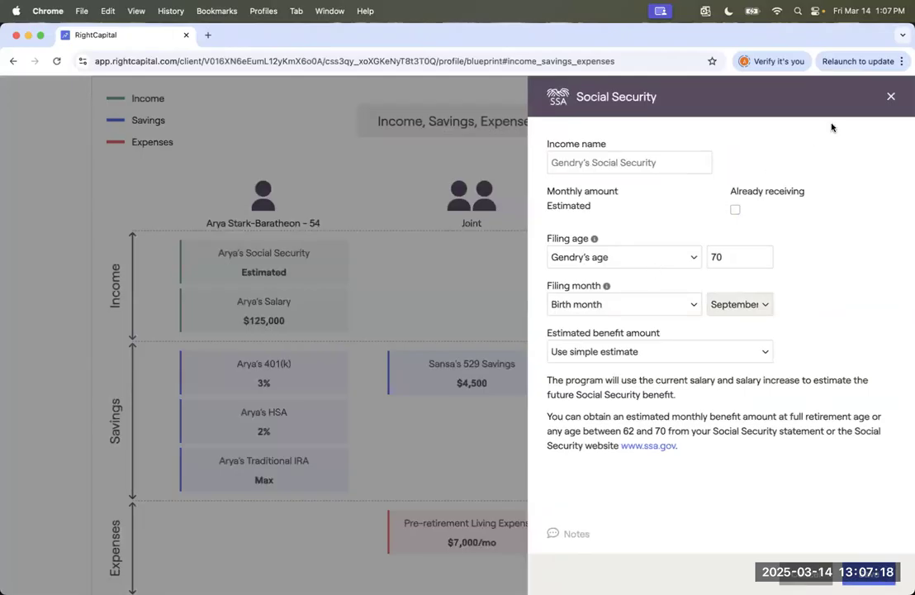
{"action": "left_click", "coordinate": [891, 96]}
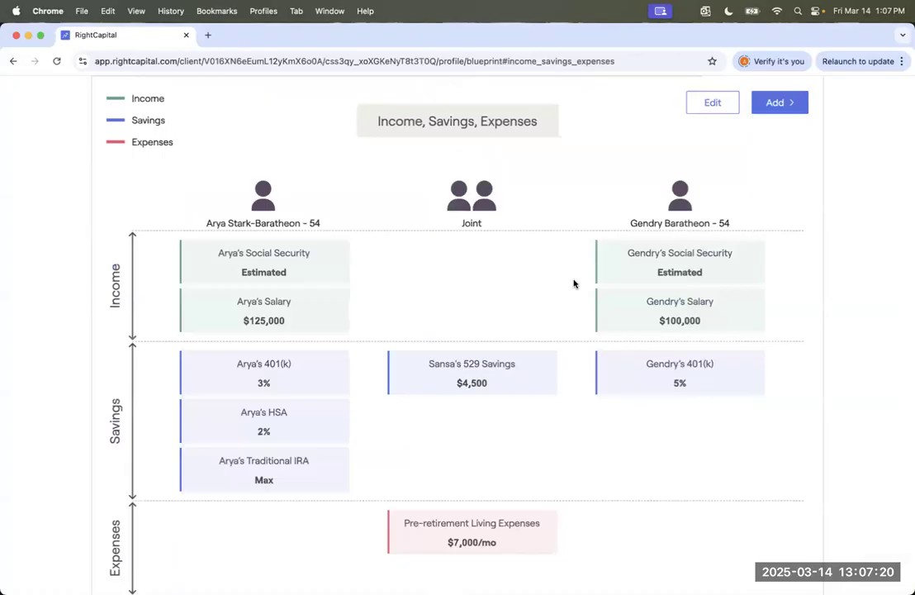
{"action": "scroll", "coordinate": [611, 286], "scroll_direction": "down", "scroll_amount": 1}
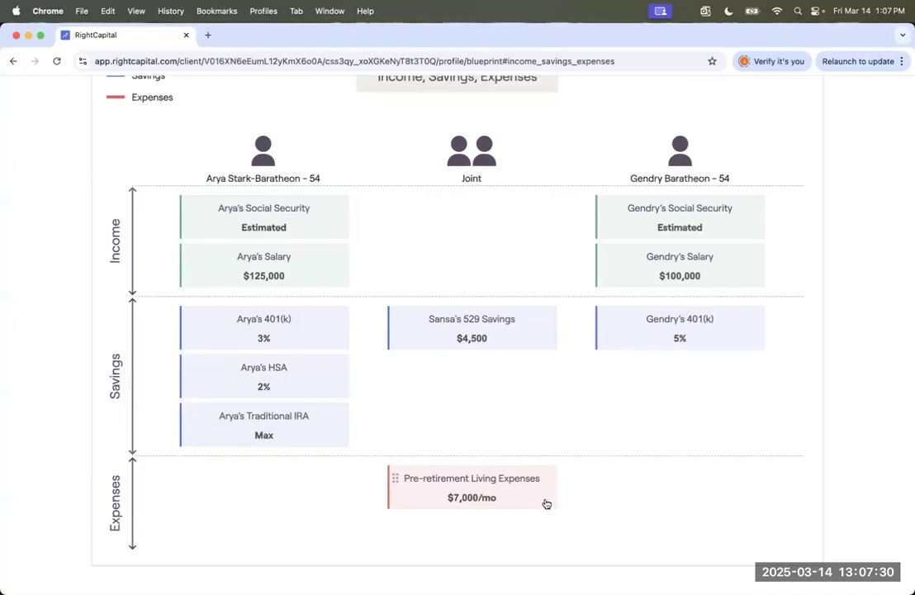
{"action": "scroll", "coordinate": [536, 402], "scroll_direction": "up", "scroll_amount": 3}
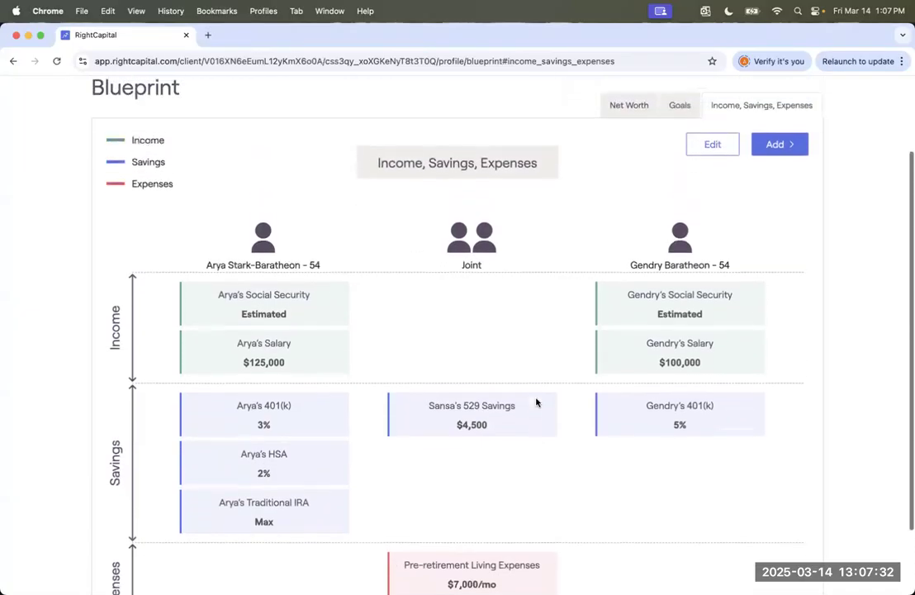
{"action": "scroll", "coordinate": [536, 402], "scroll_direction": "up", "scroll_amount": 3}
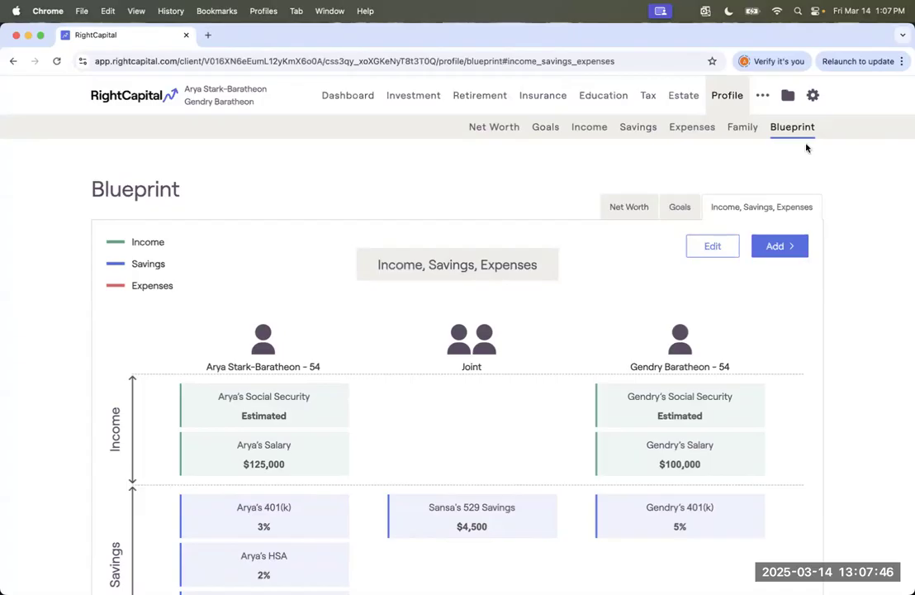
In the client's Other Assumptions settings, customize the expense adjustment upon the death of a co-client to 10% and save it
{"action": "mouse_move", "coordinate": [813, 96]}
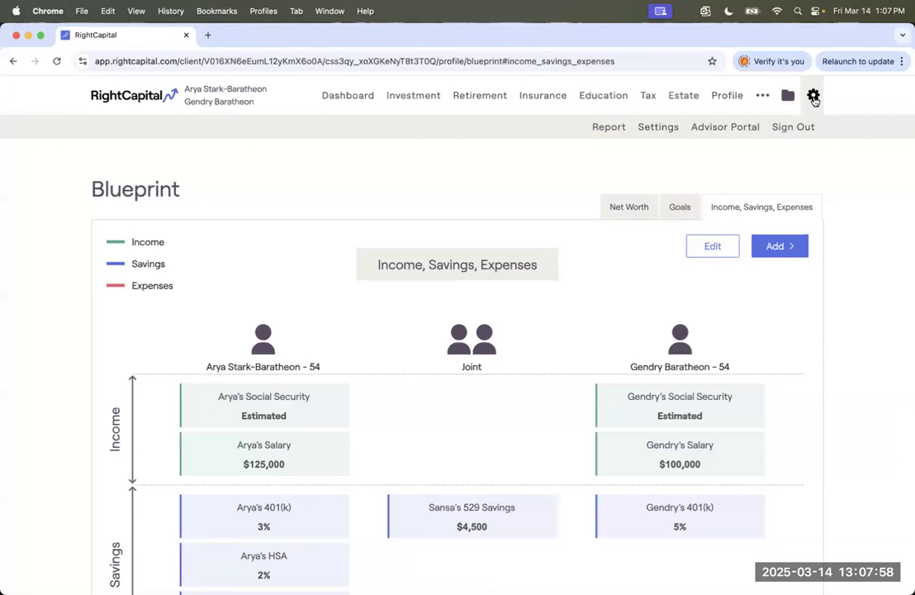
{"action": "left_click", "coordinate": [660, 132]}
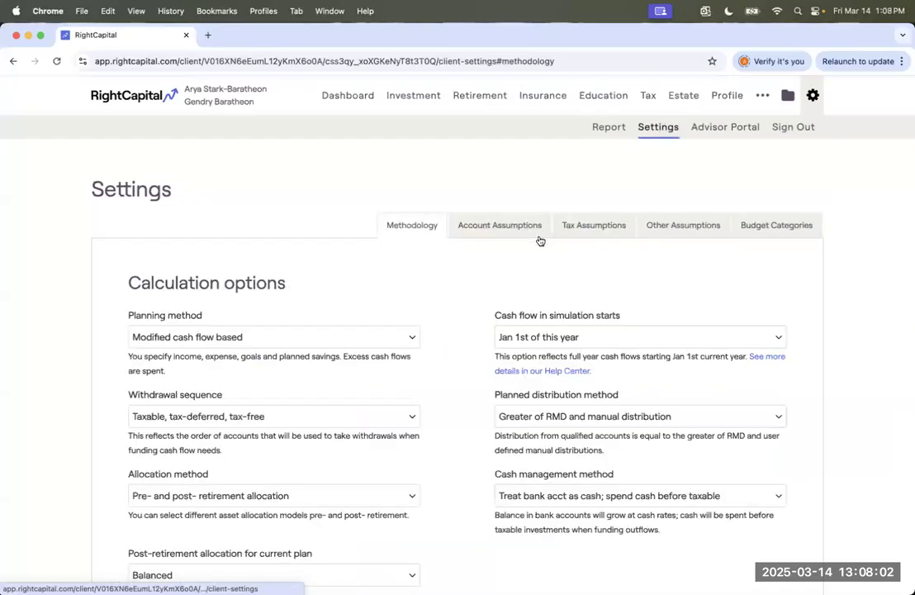
{"action": "left_click", "coordinate": [676, 228]}
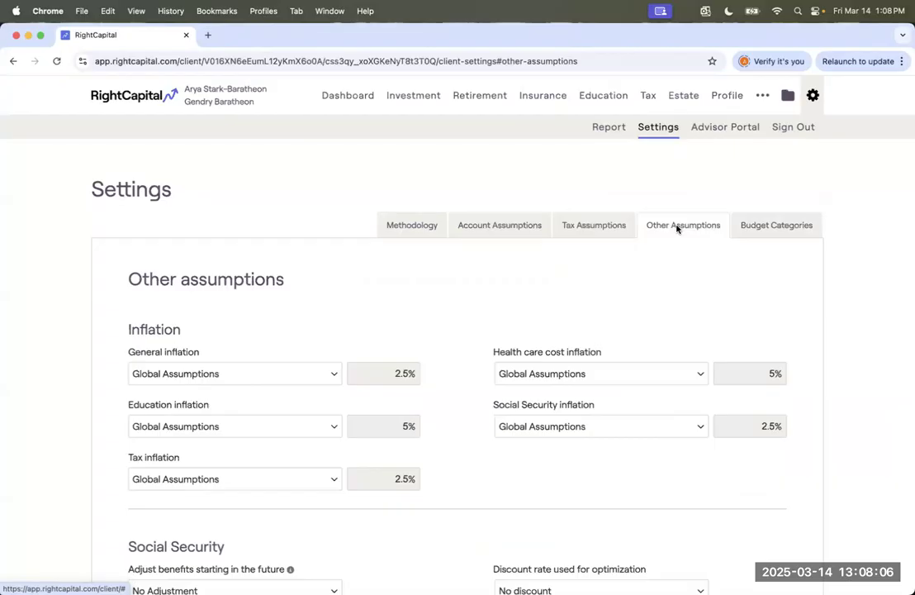
{"action": "scroll", "coordinate": [676, 228], "scroll_direction": "down", "scroll_amount": 5}
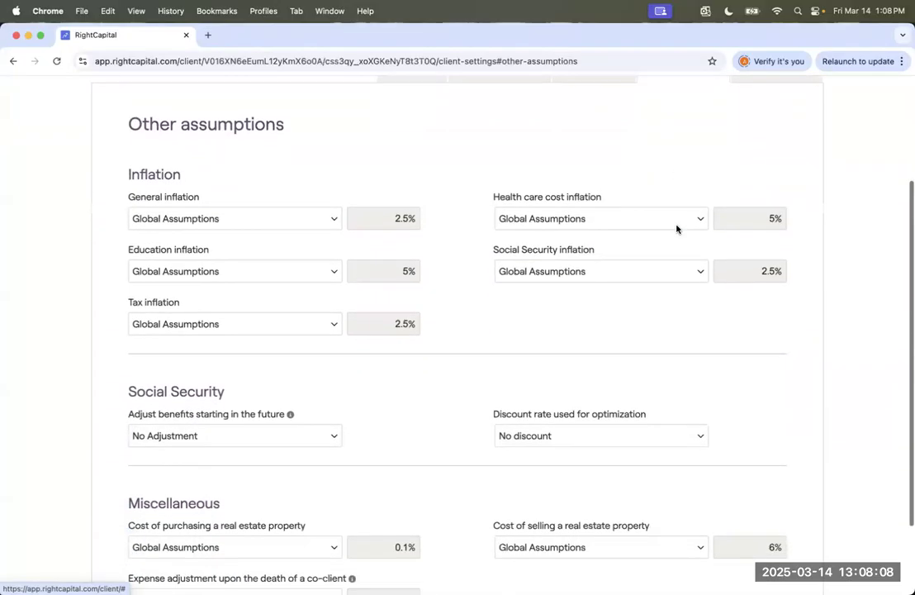
{"action": "scroll", "coordinate": [676, 228], "scroll_direction": "down", "scroll_amount": 1}
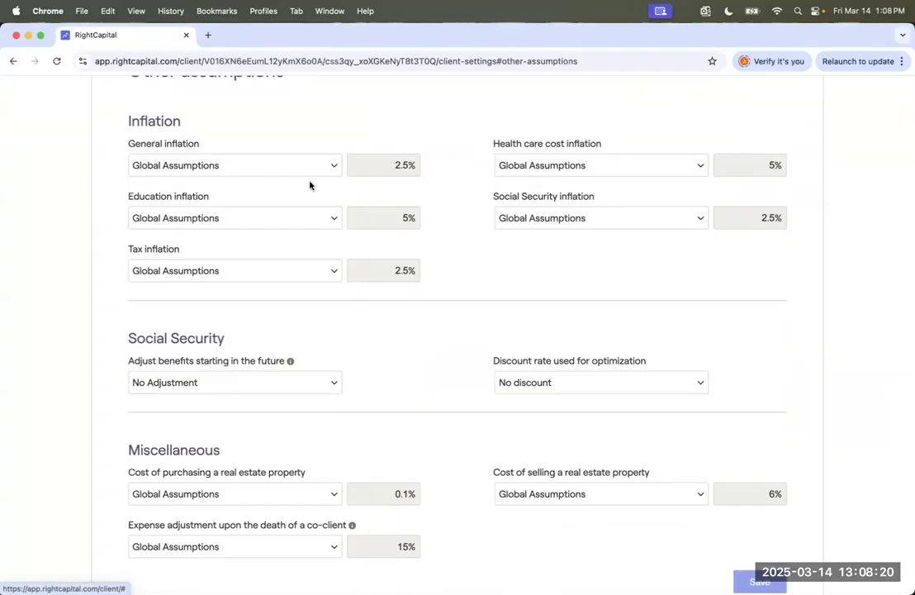
{"action": "scroll", "coordinate": [310, 187], "scroll_direction": "down", "scroll_amount": 2}
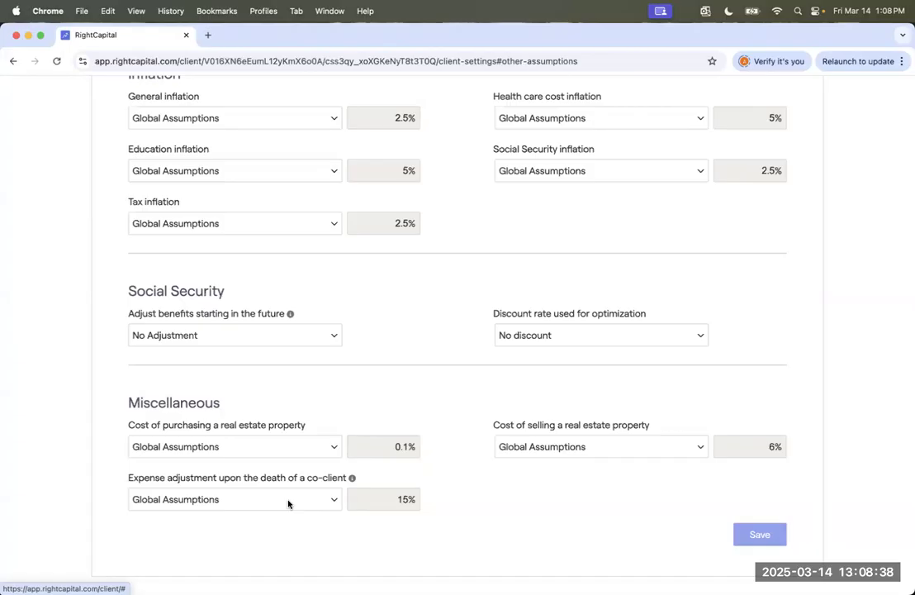
{"action": "left_click", "coordinate": [288, 501]}
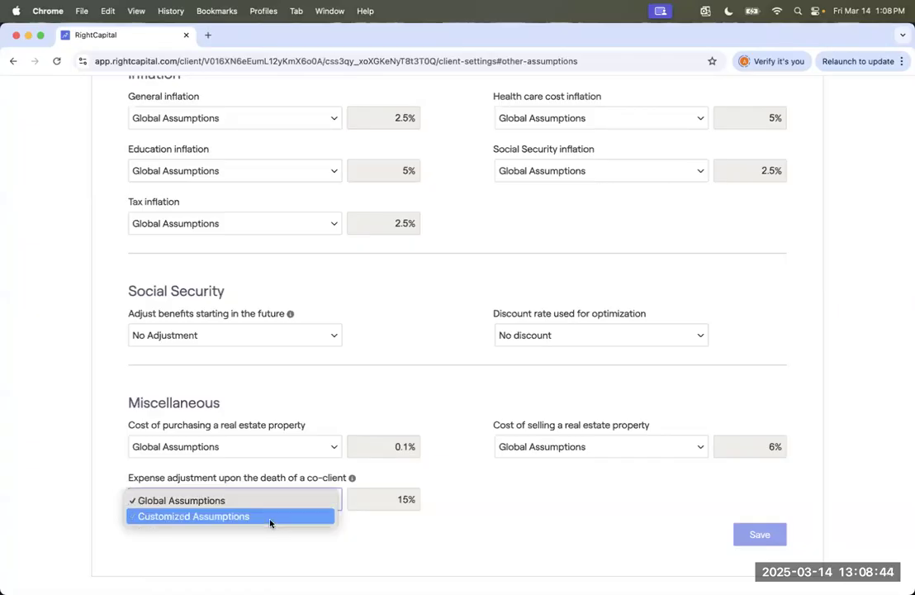
{"action": "left_click", "coordinate": [270, 517]}
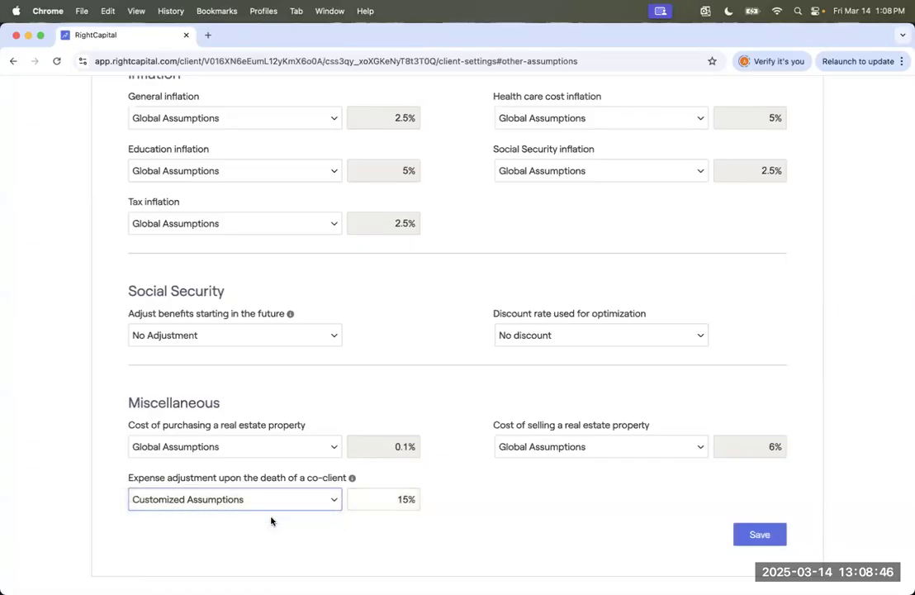
{"action": "left_click", "coordinate": [372, 498]}
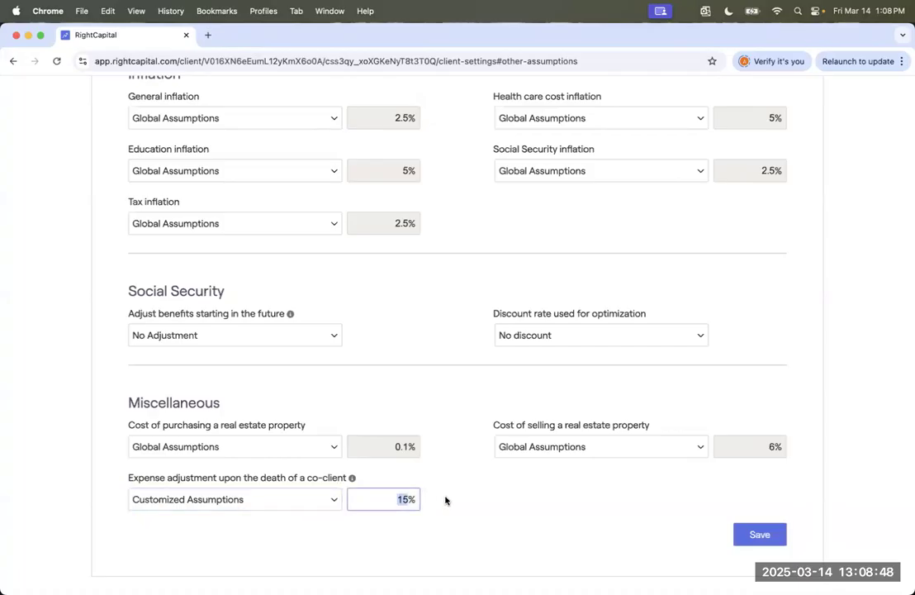
{"action": "type", "text": "10"}
{"action": "left_click", "coordinate": [760, 545]}
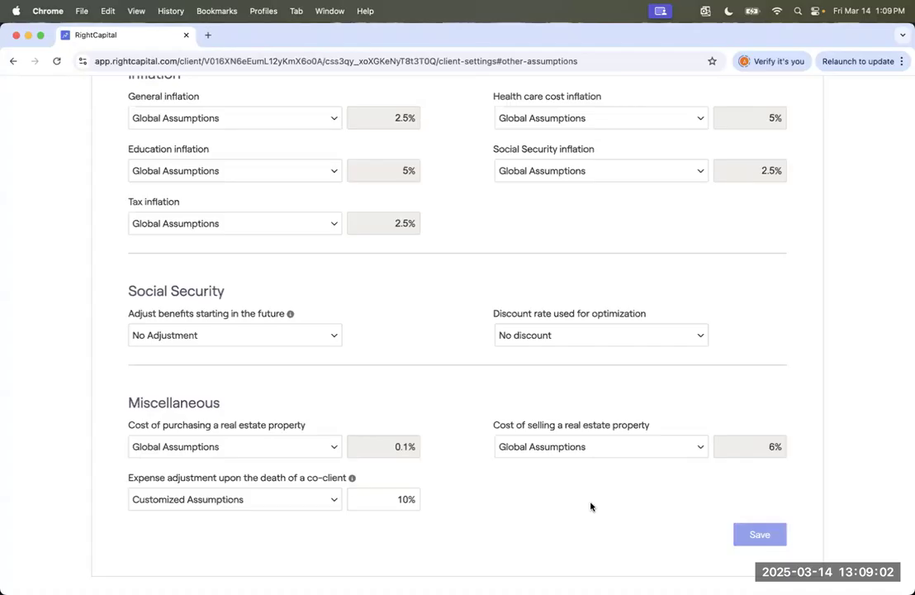
{"action": "scroll", "coordinate": [591, 506], "scroll_direction": "up", "scroll_amount": 1}
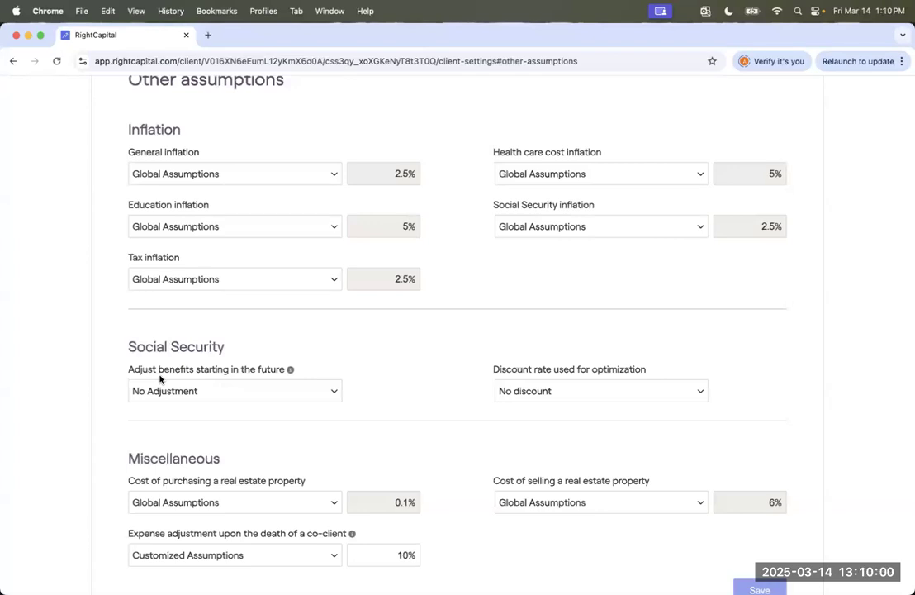
{"action": "left_click", "coordinate": [171, 394]}
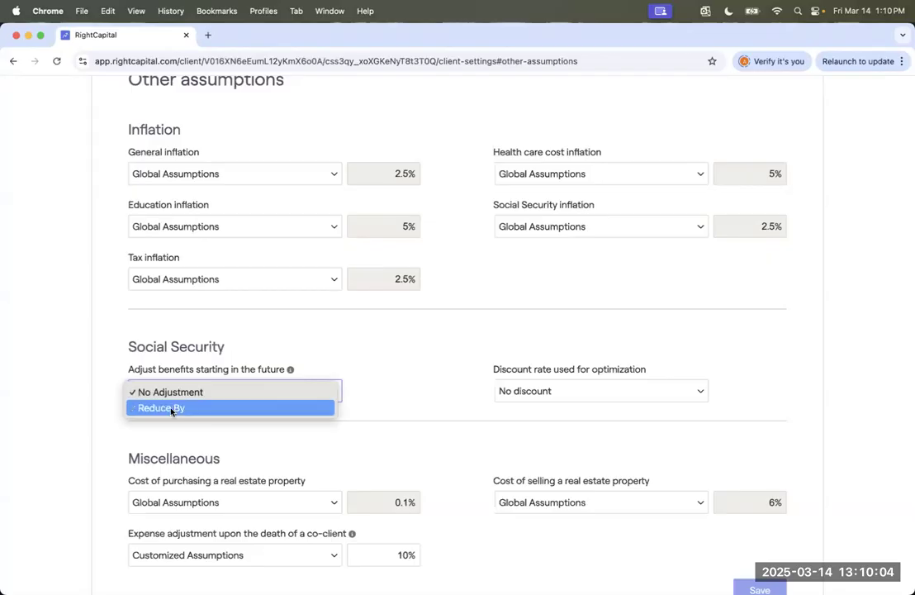
{"action": "left_click", "coordinate": [171, 410]}
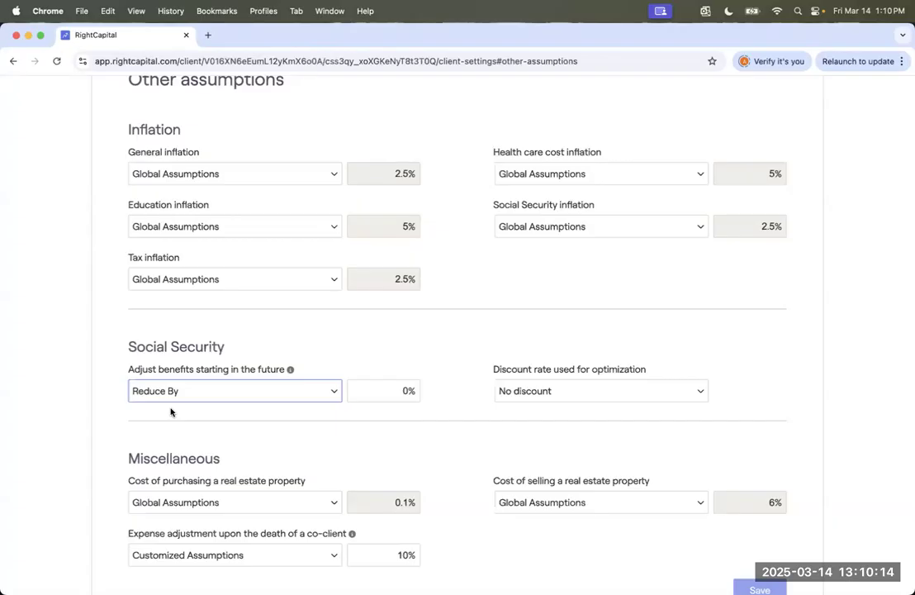
{"action": "left_click", "coordinate": [194, 388]}
{"action": "left_click", "coordinate": [379, 426]}
{"action": "scroll", "coordinate": [379, 426], "scroll_direction": "down", "scroll_amount": 2}
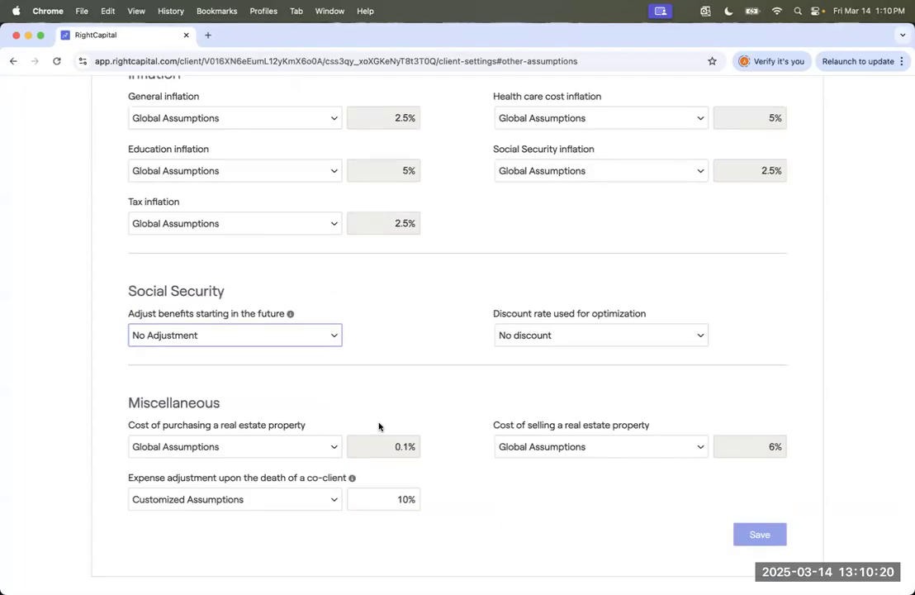
Examine the Life Insurance Analysis summary for both clients, including the charts and the action items from insurance needs through strategies
{"action": "scroll", "coordinate": [379, 426], "scroll_direction": "up", "scroll_amount": 5}
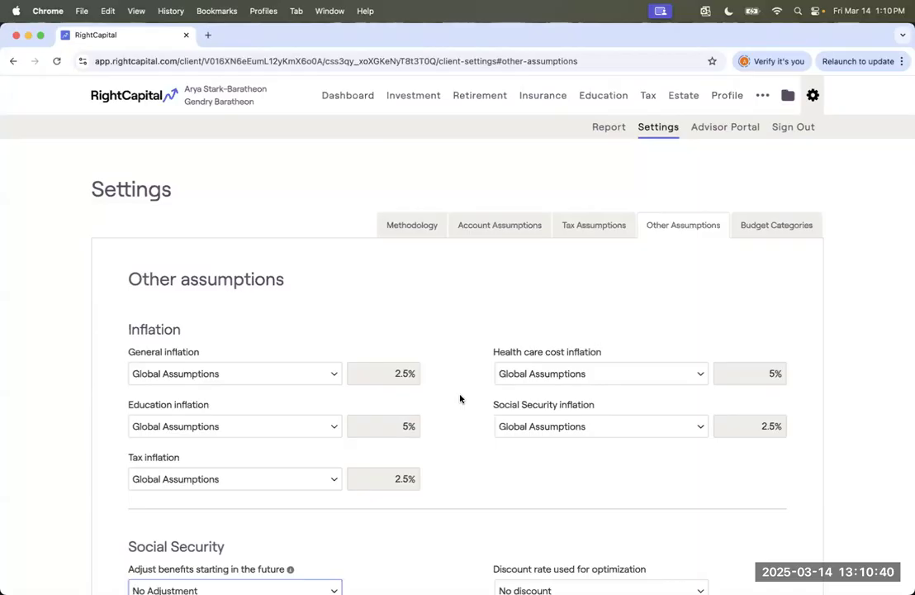
{"action": "left_click", "coordinate": [540, 103]}
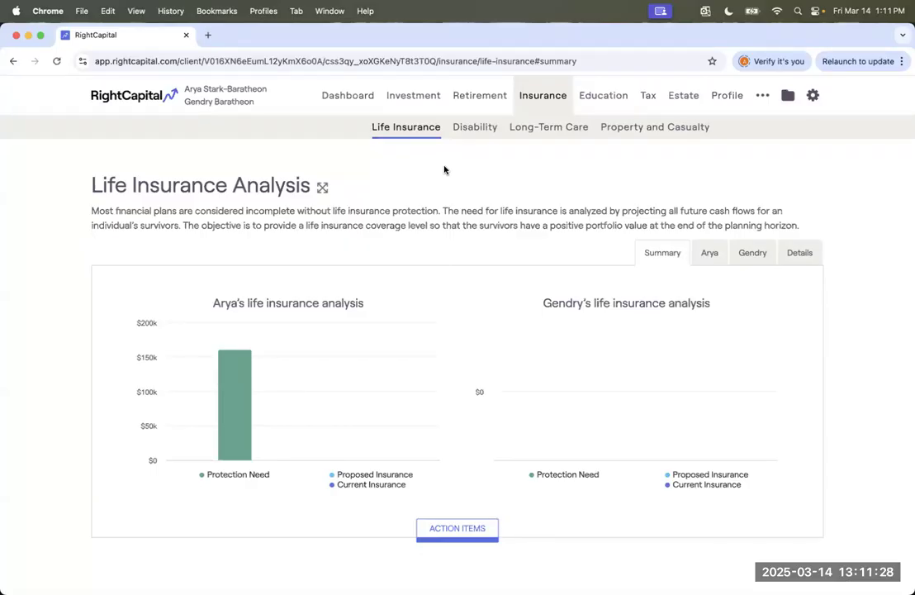
{"action": "left_click", "coordinate": [478, 527]}
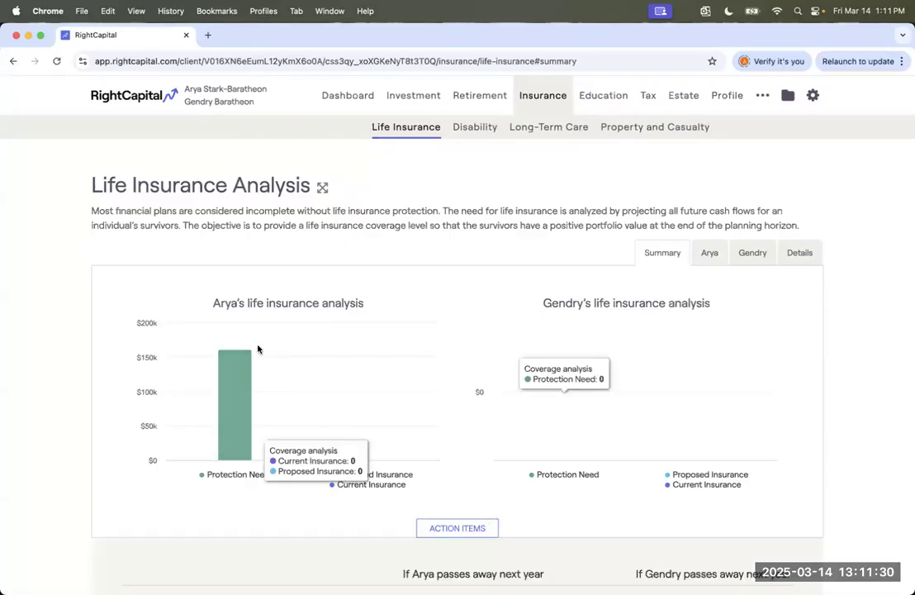
{"action": "mouse_move", "coordinate": [245, 368]}
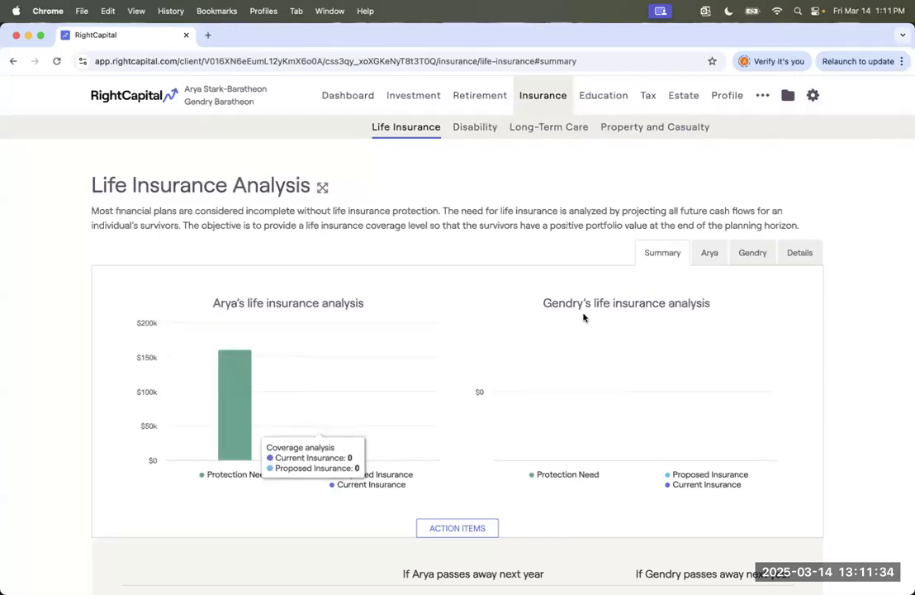
{"action": "scroll", "coordinate": [583, 321], "scroll_direction": "down", "scroll_amount": 3}
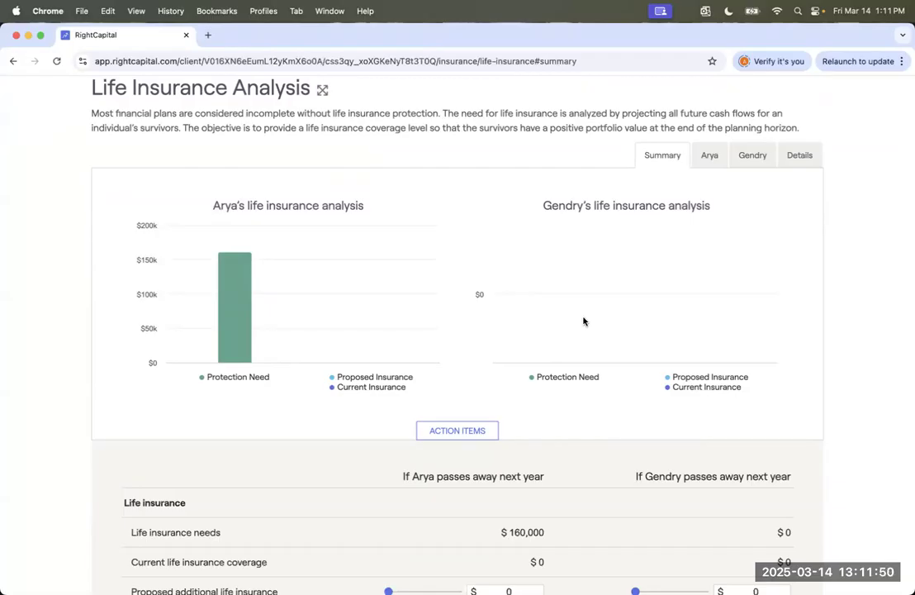
{"action": "scroll", "coordinate": [583, 321], "scroll_direction": "down", "scroll_amount": 5}
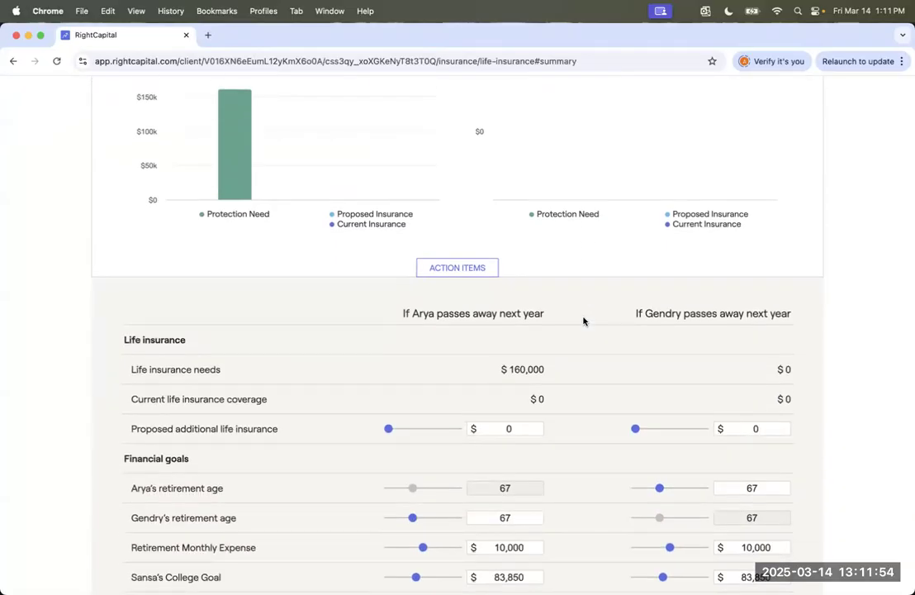
{"action": "scroll", "coordinate": [583, 321], "scroll_direction": "down", "scroll_amount": 7}
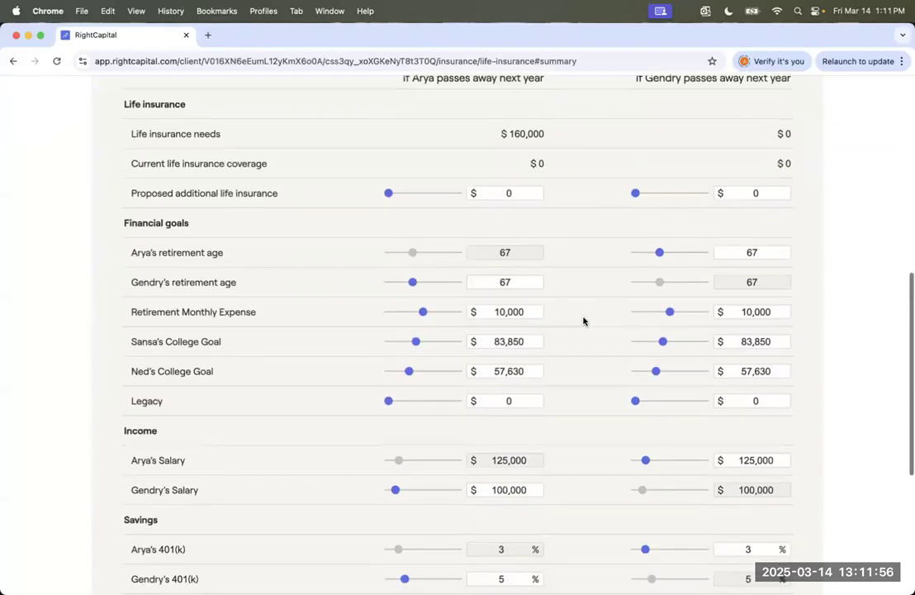
{"action": "scroll", "coordinate": [583, 321], "scroll_direction": "down", "scroll_amount": 2}
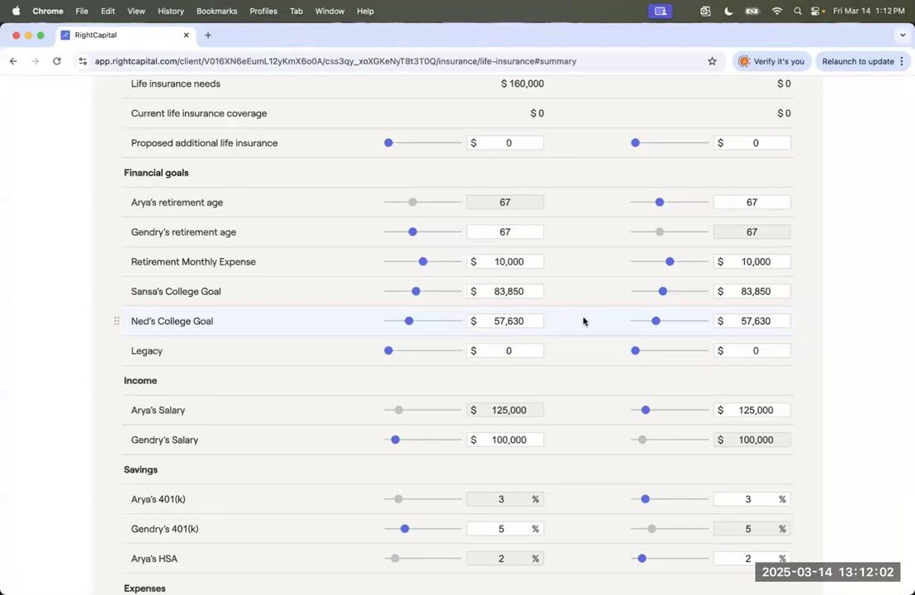
{"action": "scroll", "coordinate": [583, 321], "scroll_direction": "down", "scroll_amount": 5}
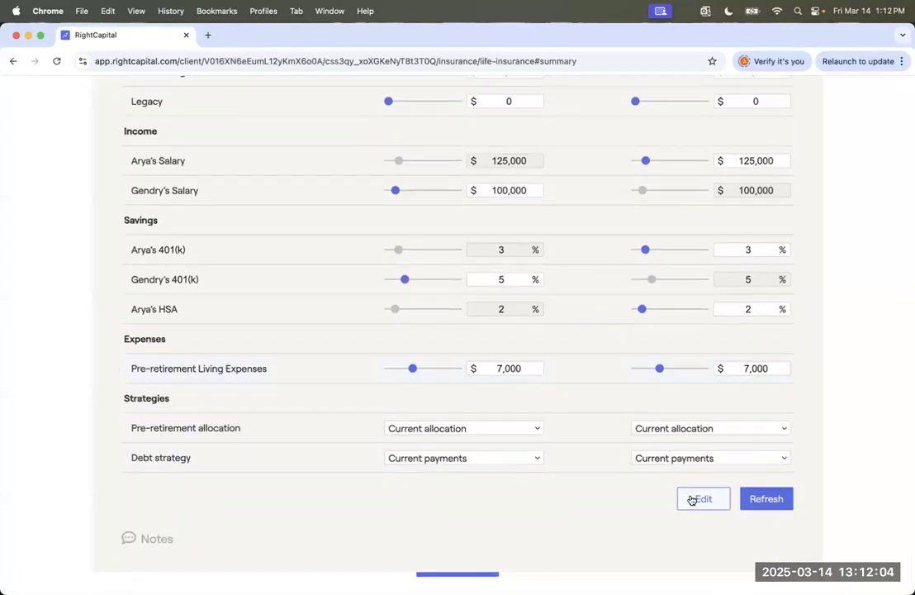
Add the Joint Vacation Goal to the life insurance analysis's action items and save the selection
{"action": "left_click", "coordinate": [698, 499]}
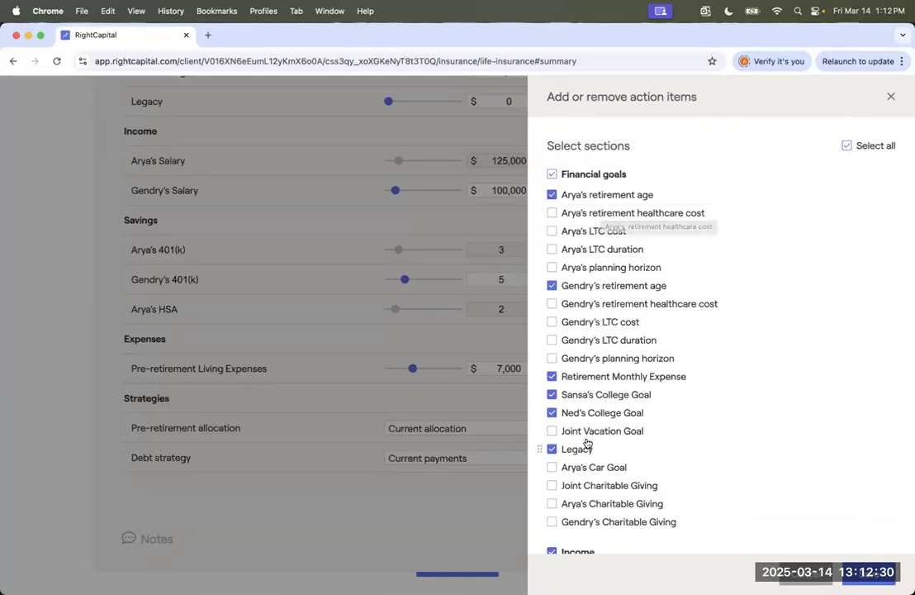
{"action": "left_click", "coordinate": [583, 434]}
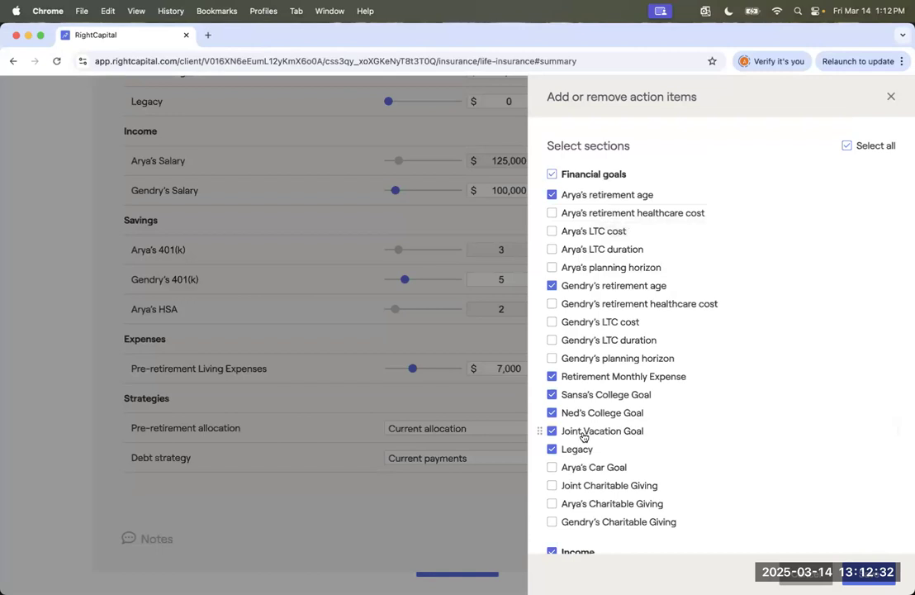
{"action": "scroll", "coordinate": [568, 450], "scroll_direction": "down", "scroll_amount": 2}
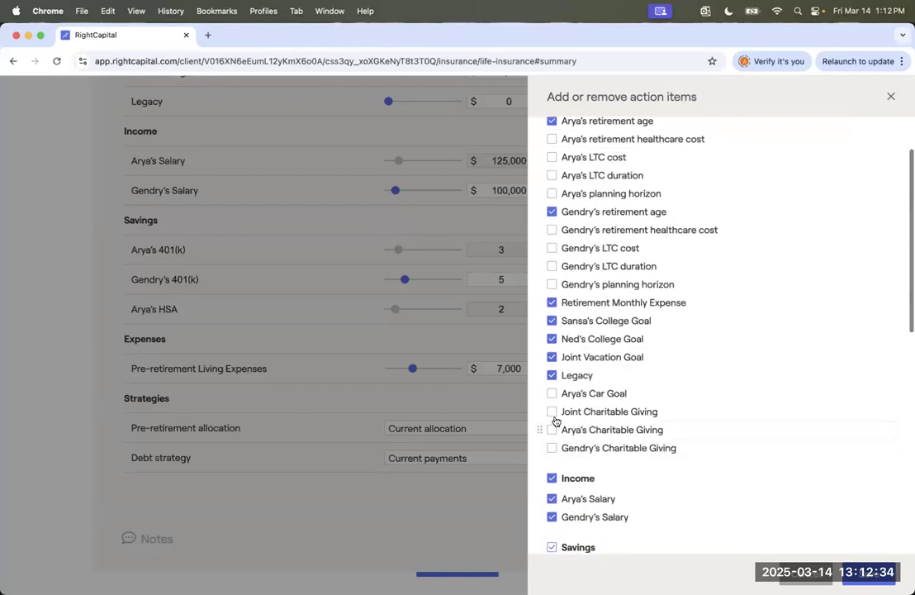
{"action": "scroll", "coordinate": [579, 468], "scroll_direction": "down", "scroll_amount": 5}
{"action": "scroll", "coordinate": [578, 468], "scroll_direction": "down", "scroll_amount": 2}
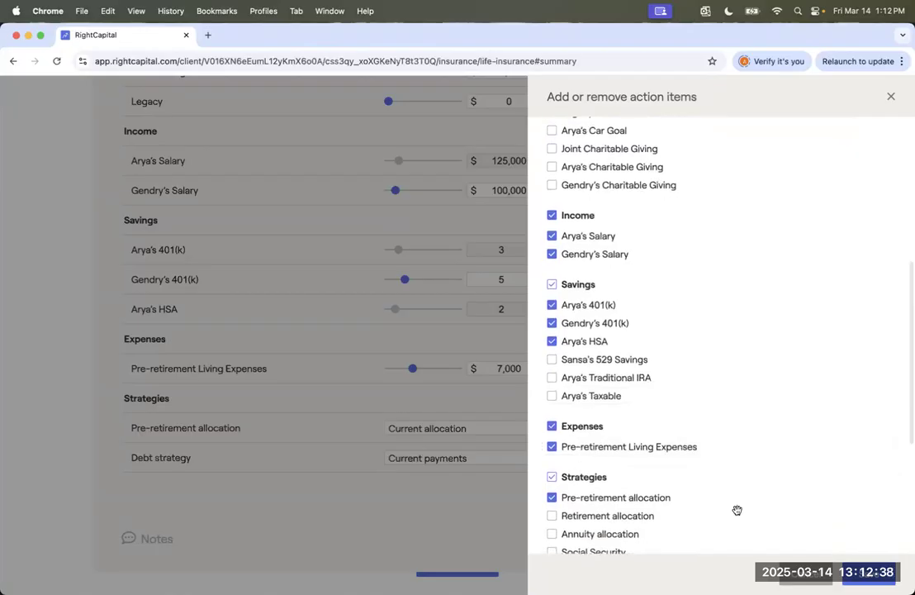
{"action": "scroll", "coordinate": [793, 521], "scroll_direction": "down", "scroll_amount": 7}
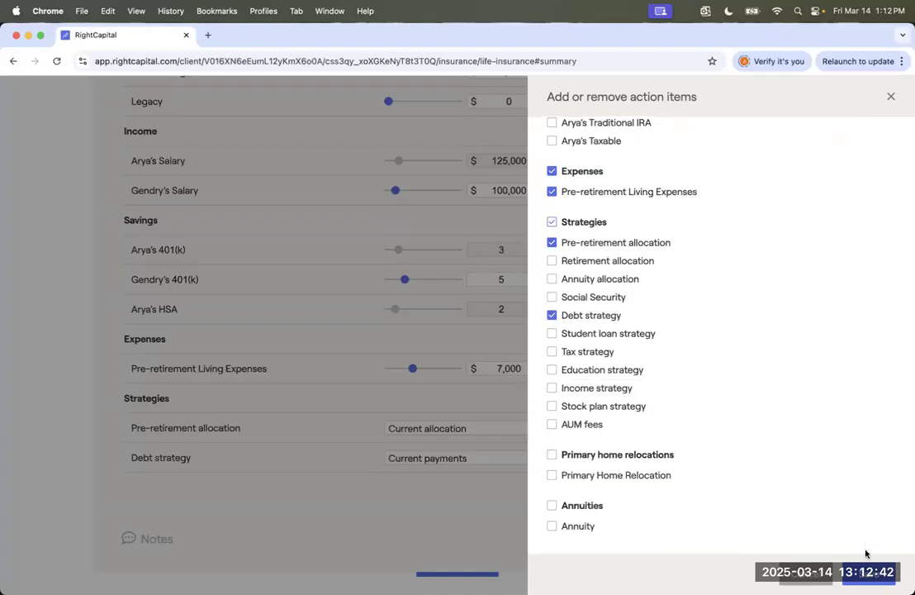
{"action": "left_click", "coordinate": [872, 576]}
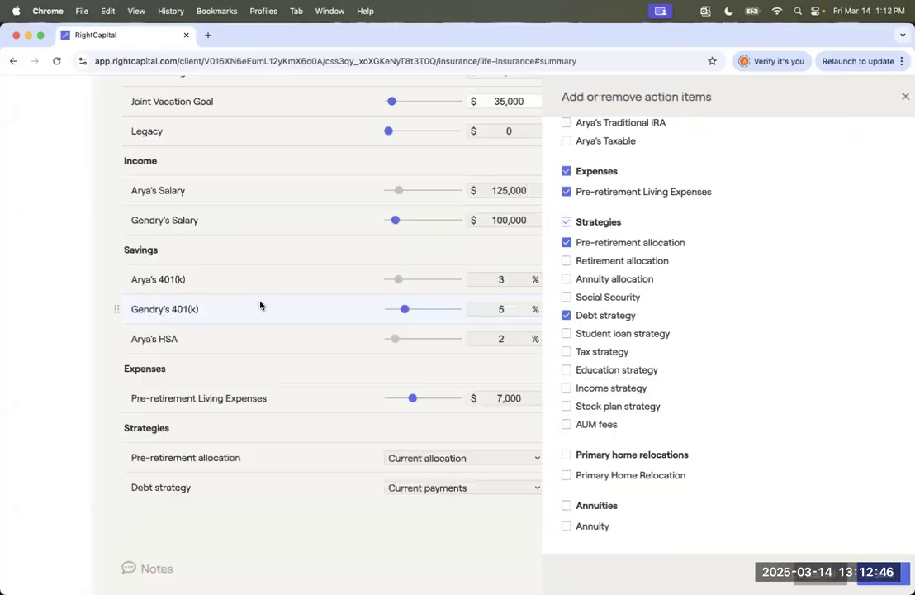
Set the surviving spouse's retirement age to 65 in both death scenarios of the life insurance analysis
{"action": "scroll", "coordinate": [261, 304], "scroll_direction": "up", "scroll_amount": 5}
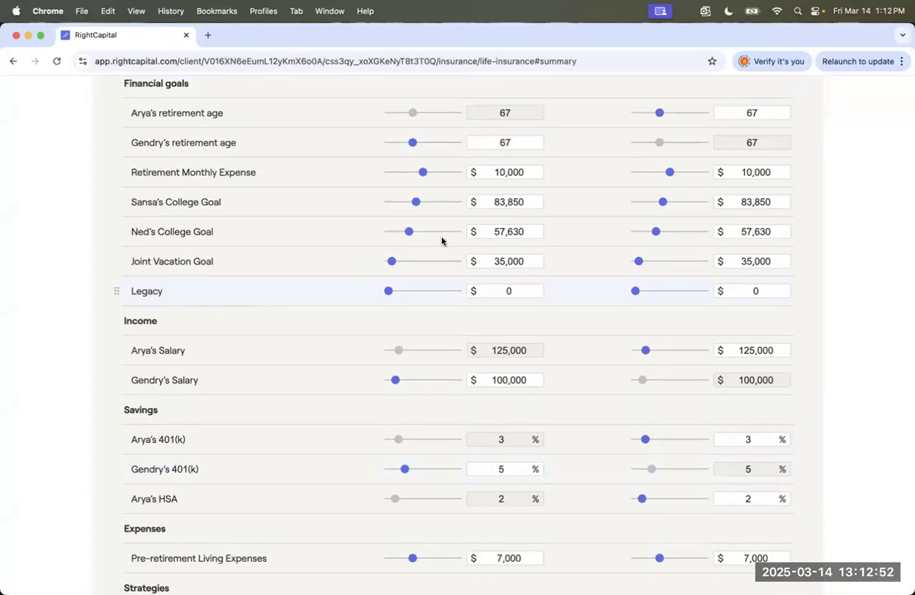
{"action": "scroll", "coordinate": [454, 239], "scroll_direction": "up", "scroll_amount": 5}
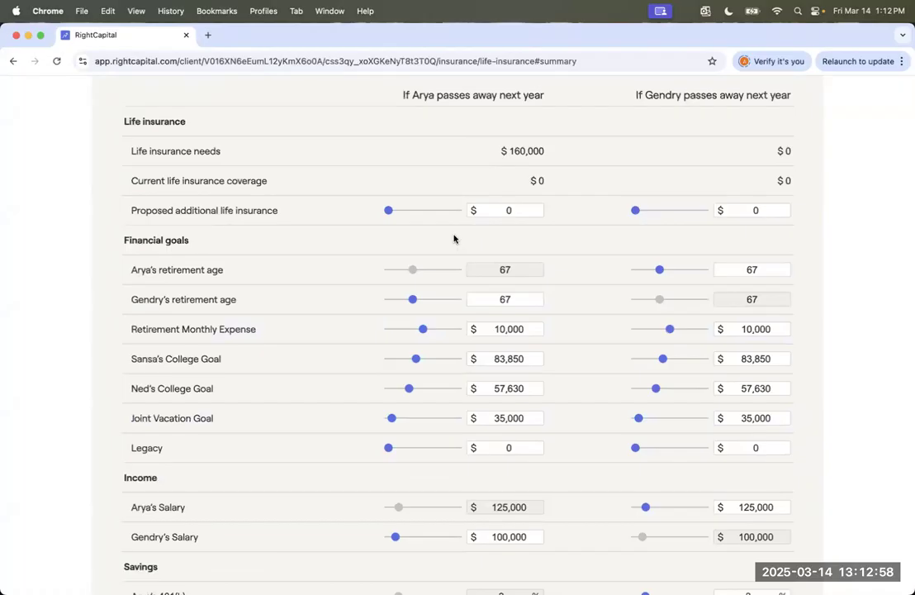
{"action": "left_click_drag", "start_coordinate": [762, 267], "coordinate": [723, 268]}
{"action": "type", "text": "65"}
{"action": "left_click_drag", "start_coordinate": [525, 298], "coordinate": [505, 299]}
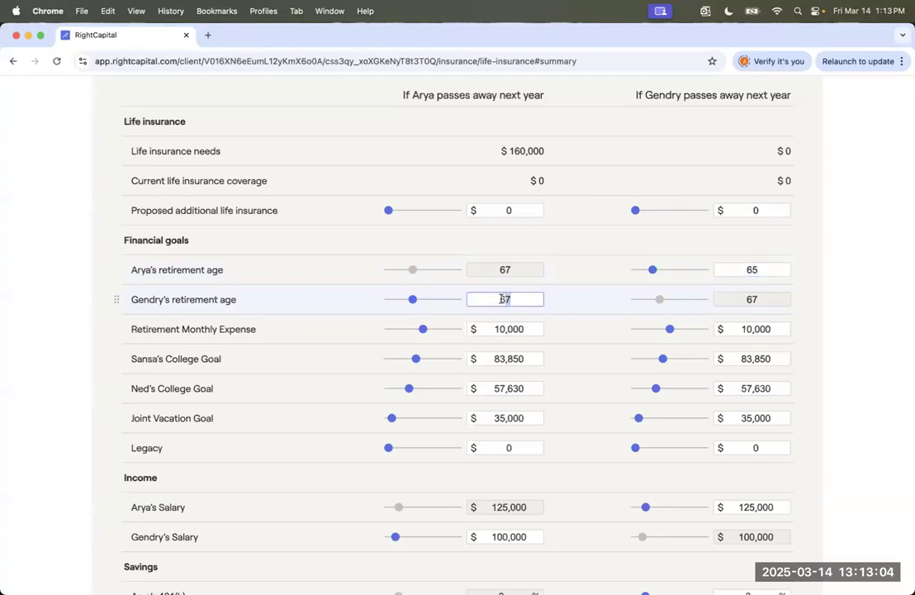
{"action": "type", "text": "65"}
Set the Retirement Monthly Expense to $9,000 in both death scenarios of the life insurance analysis
{"action": "left_click", "coordinate": [507, 330]}
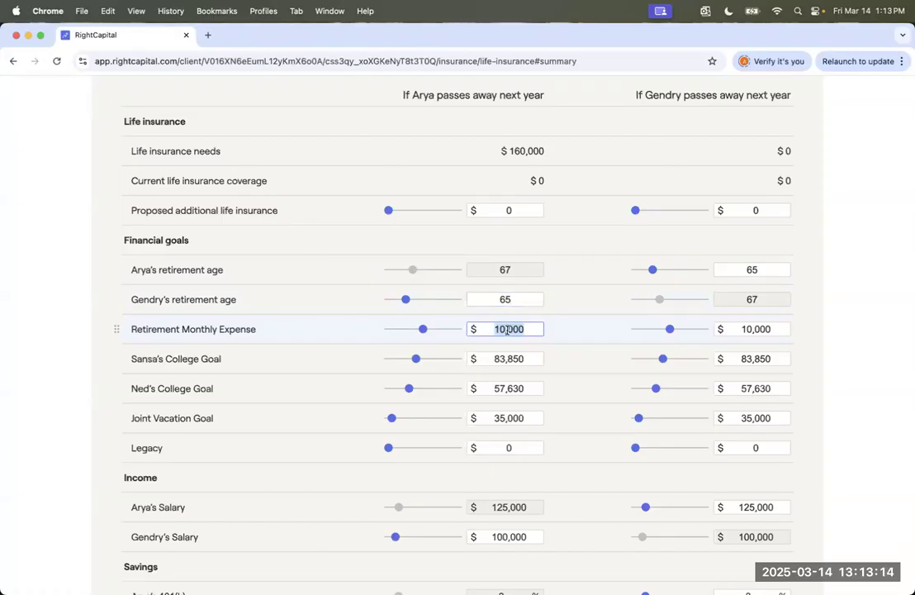
{"action": "type", "text": "9000"}
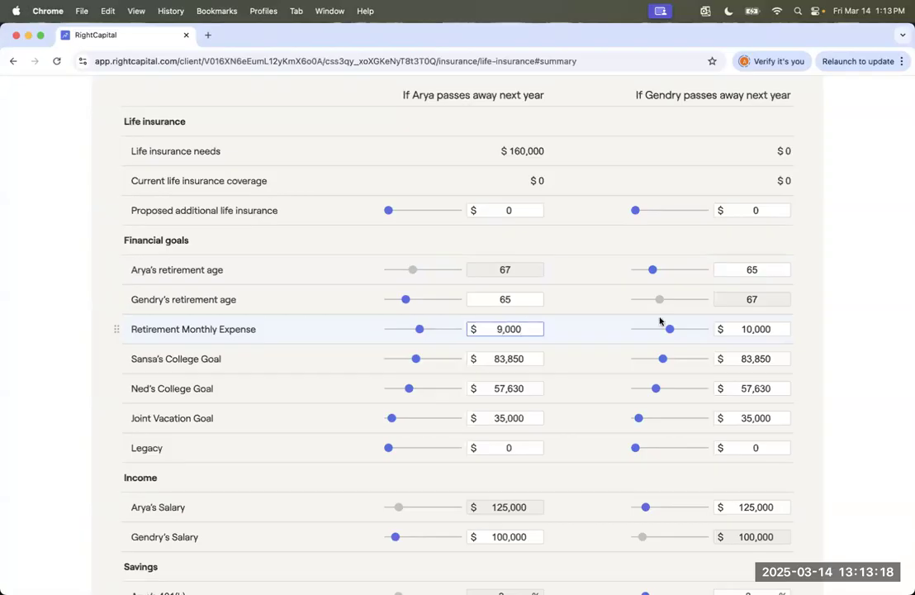
{"action": "double_click", "coordinate": [740, 328]}
{"action": "type", "text": "9000"}
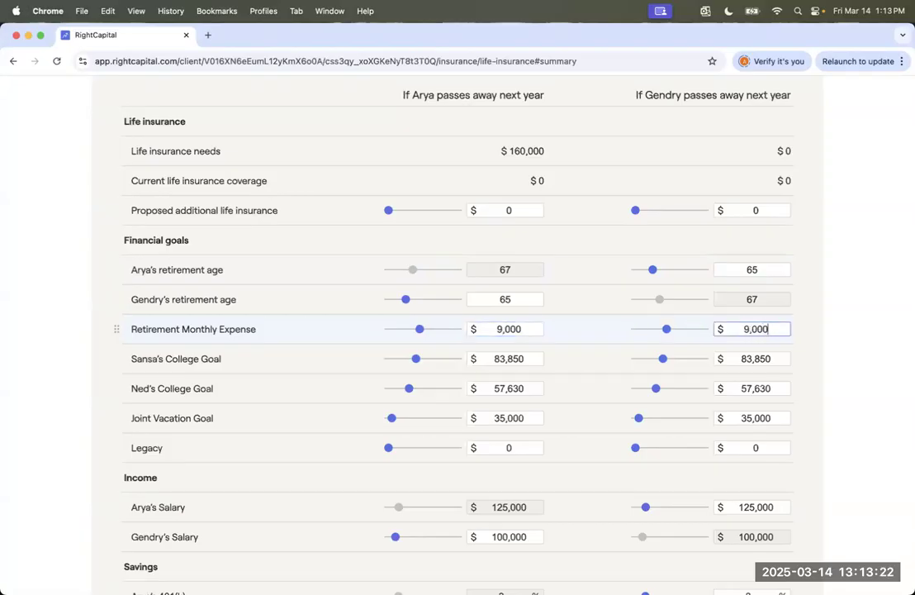
Set the Pre-retirement Living Expenses to $8,000 in both death scenarios of the life insurance analysis
{"action": "scroll", "coordinate": [446, 330], "scroll_direction": "down", "scroll_amount": 5}
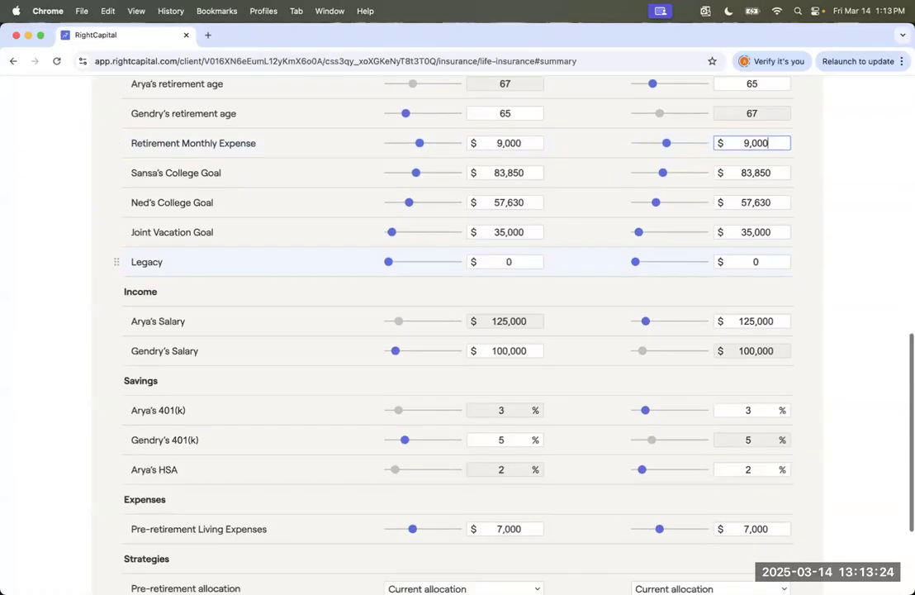
{"action": "scroll", "coordinate": [446, 330], "scroll_direction": "down", "scroll_amount": 3}
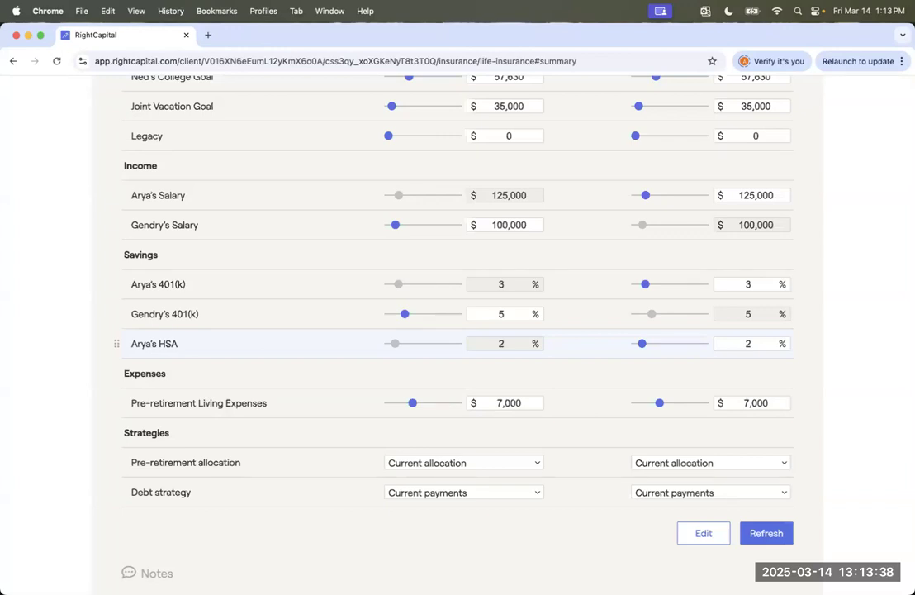
{"action": "left_click", "coordinate": [507, 402]}
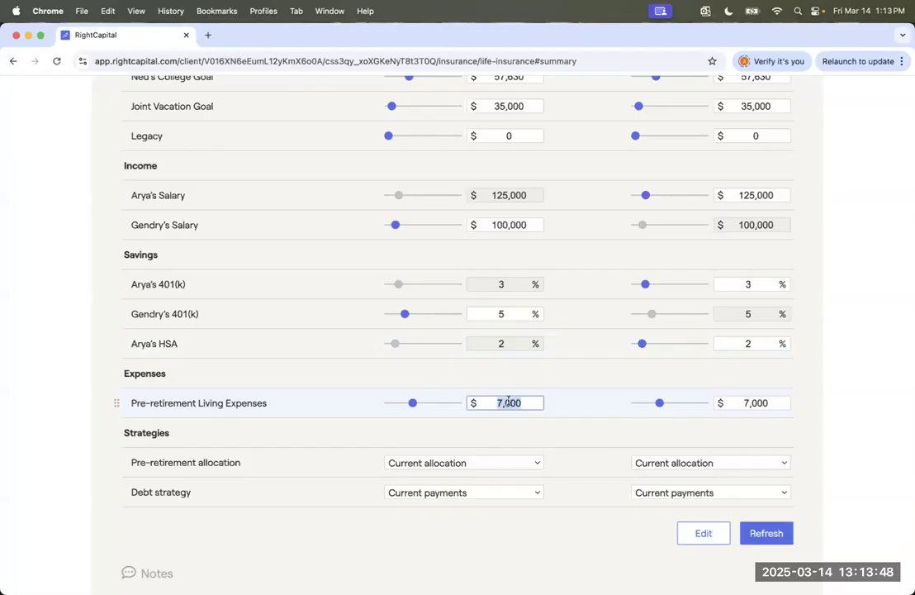
{"action": "type", "text": "90"}
{"action": "key", "text": "BackSpace"}
{"action": "key", "text": "BackSpace"}
{"action": "type", "text": "8000"}
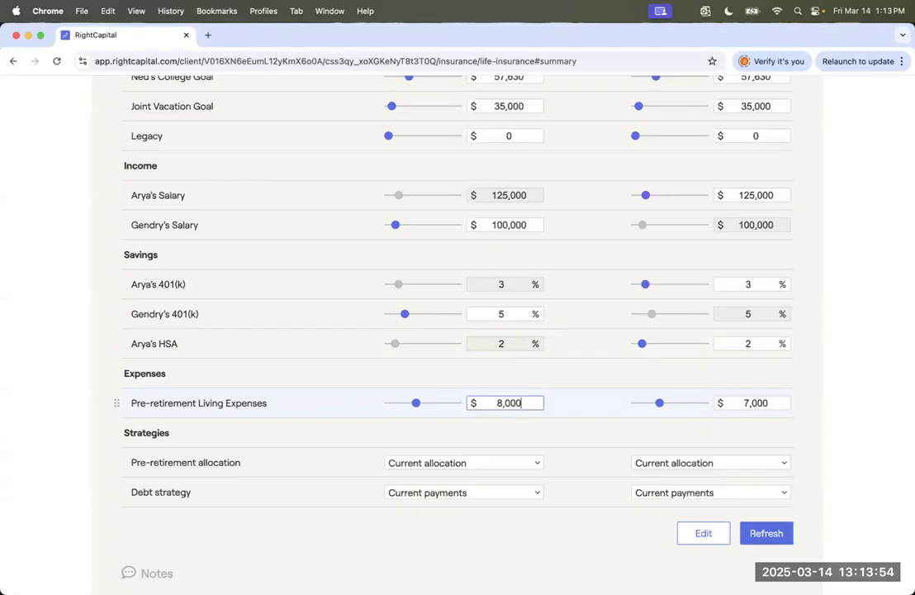
{"action": "left_click", "coordinate": [758, 402]}
{"action": "type", "text": "80000"}
{"action": "key", "text": "BackSpace"}
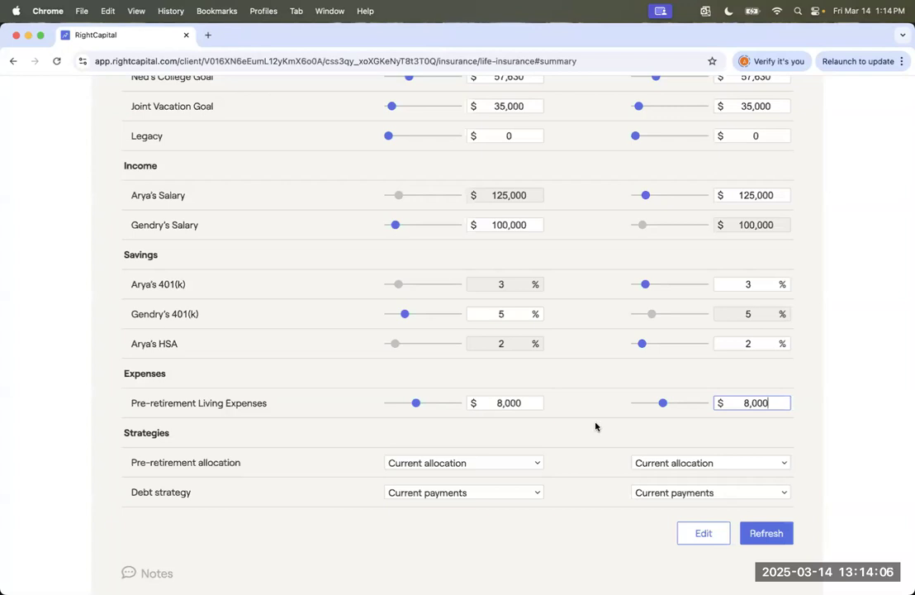
Set the Pre-retirement allocation strategy to Balanced in both death scenarios
{"action": "left_click", "coordinate": [474, 462]}
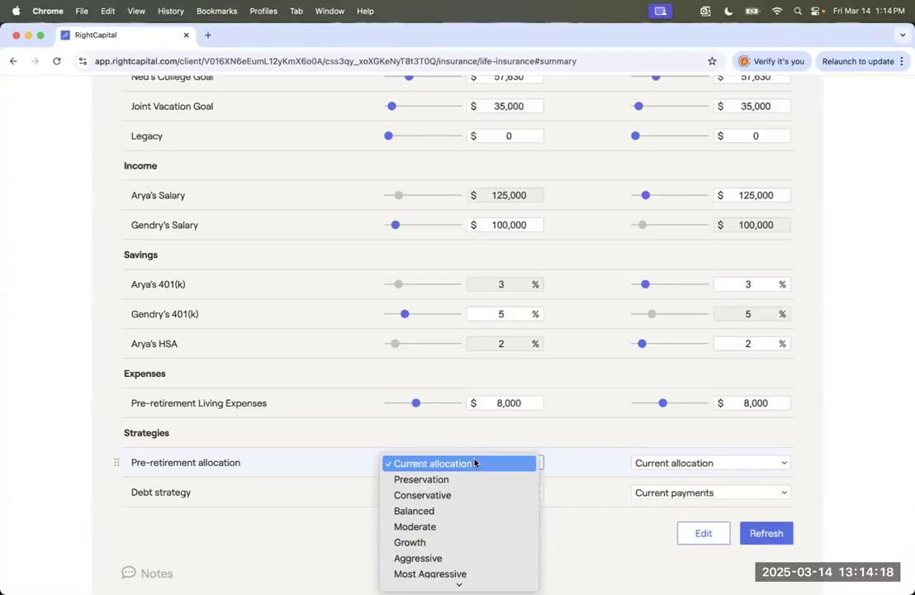
{"action": "left_click", "coordinate": [448, 509]}
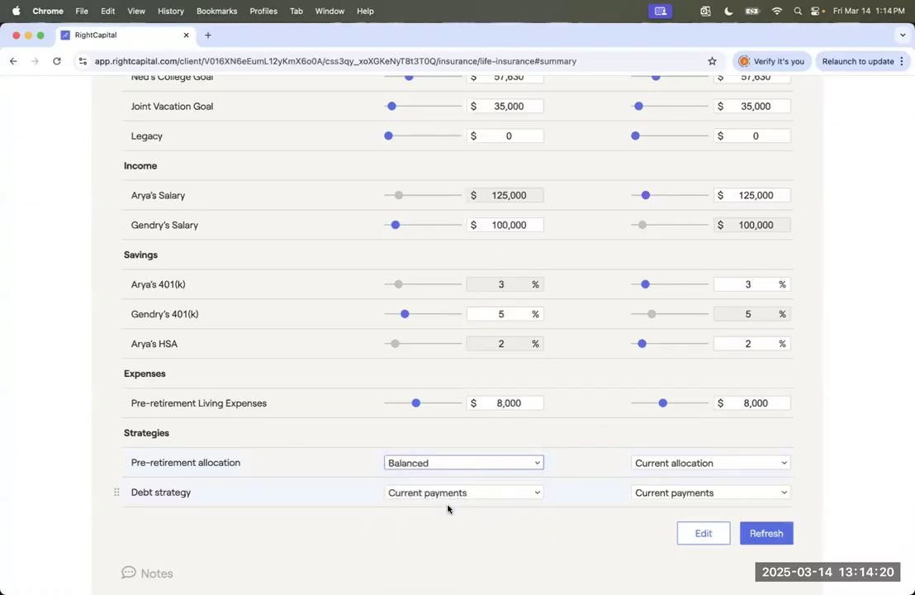
{"action": "left_click", "coordinate": [649, 467]}
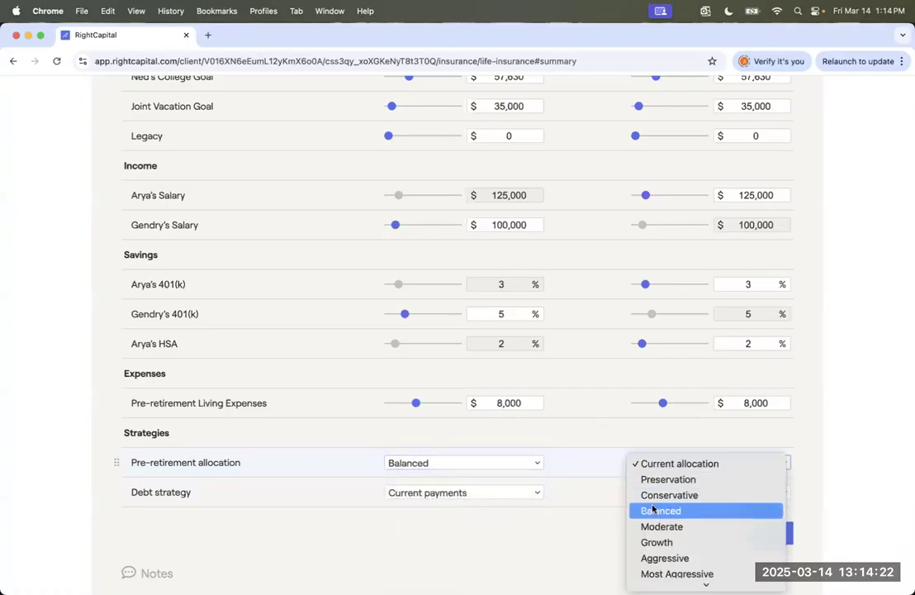
{"action": "left_click", "coordinate": [650, 508]}
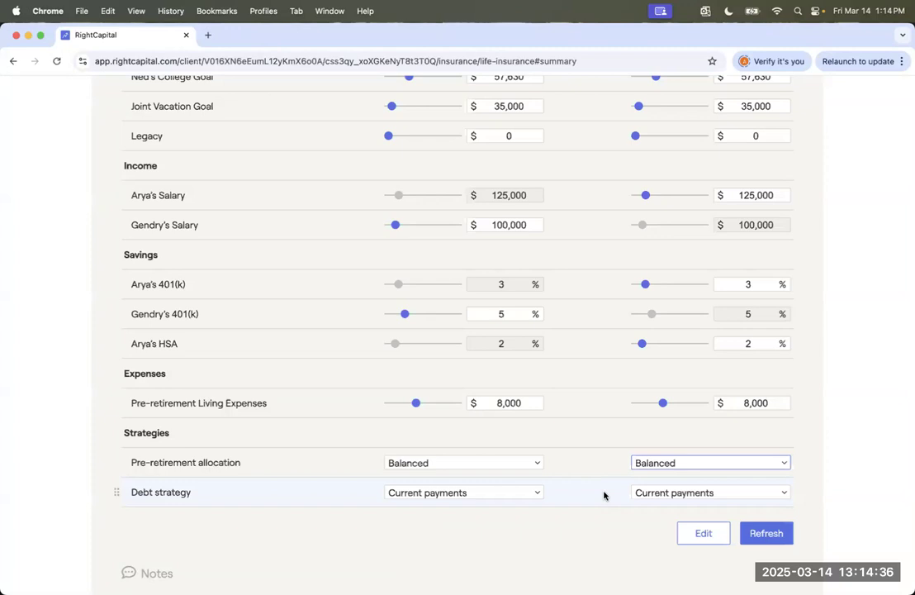
Set the Debt strategy to Pay off all debt immediately in the first client's death scenario and Debt proposal in the second client's
{"action": "left_click", "coordinate": [494, 494]}
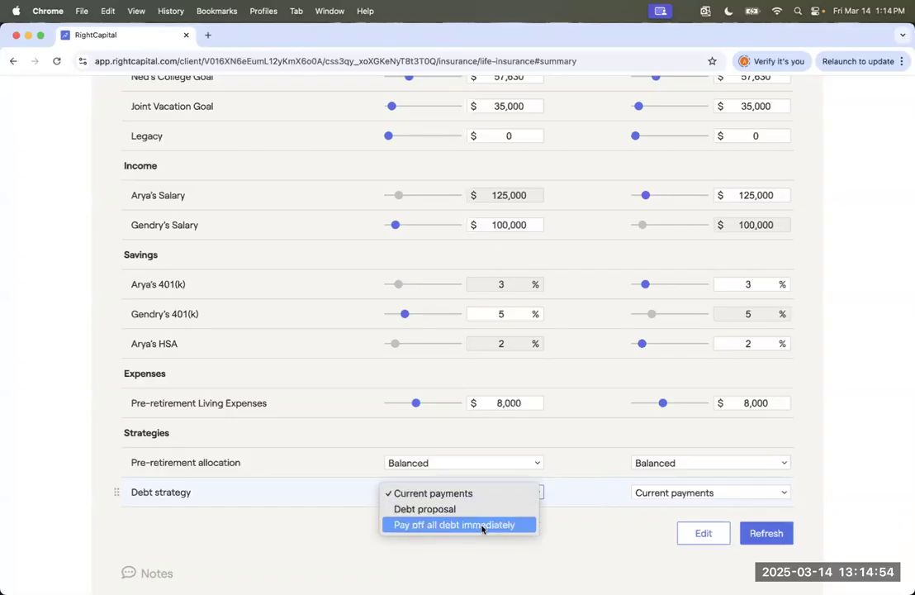
{"action": "left_click", "coordinate": [483, 526]}
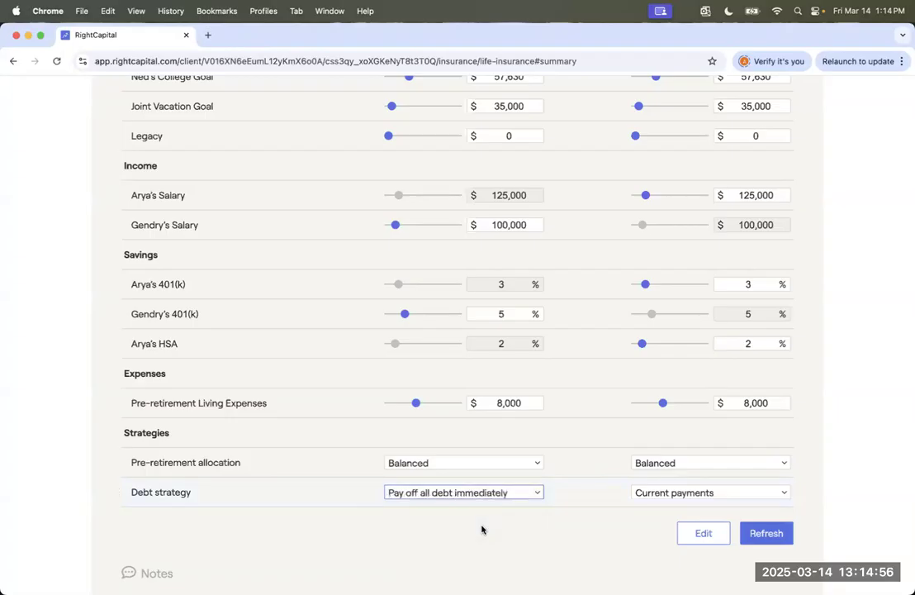
{"action": "scroll", "coordinate": [510, 433], "scroll_direction": "up", "scroll_amount": 5}
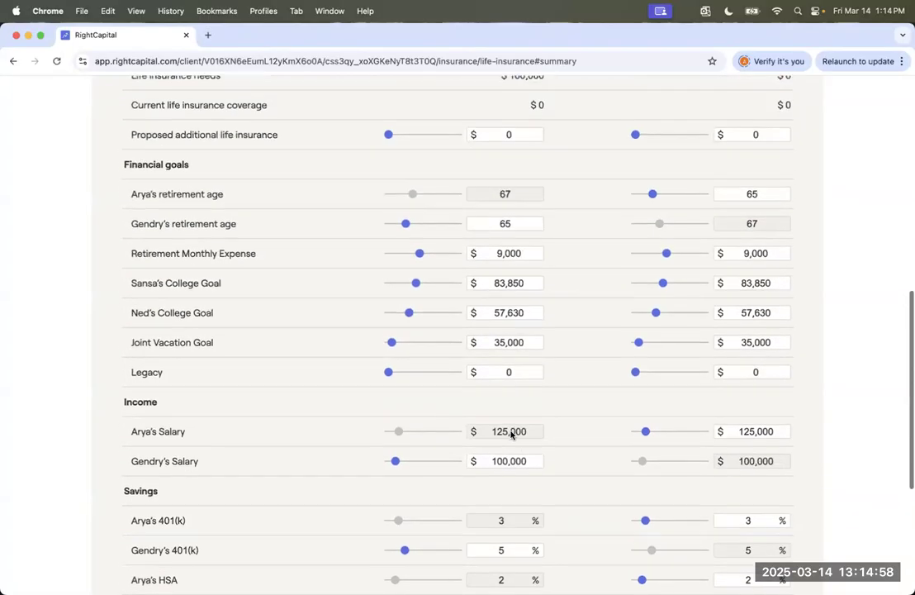
{"action": "scroll", "coordinate": [511, 433], "scroll_direction": "up", "scroll_amount": 3}
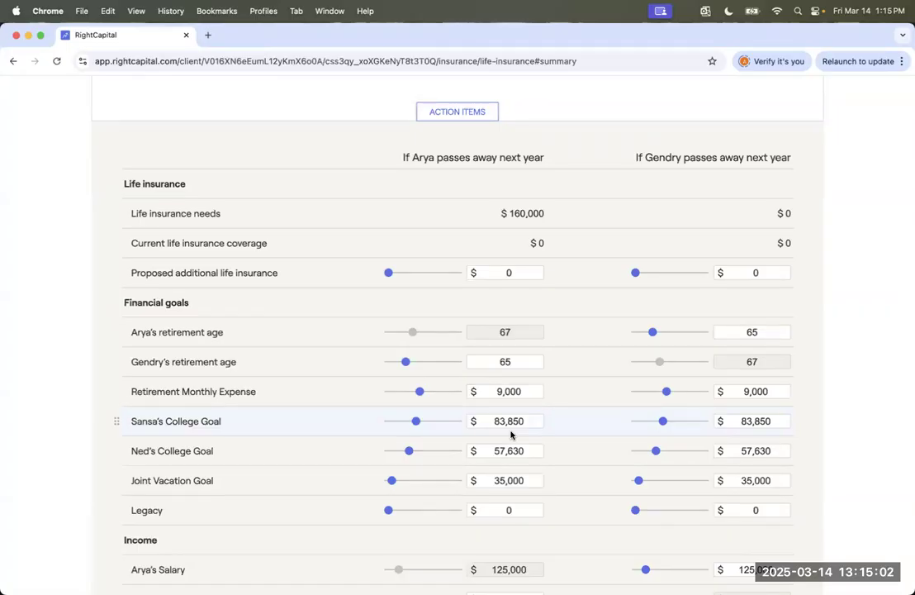
{"action": "scroll", "coordinate": [510, 435], "scroll_direction": "down", "scroll_amount": 7}
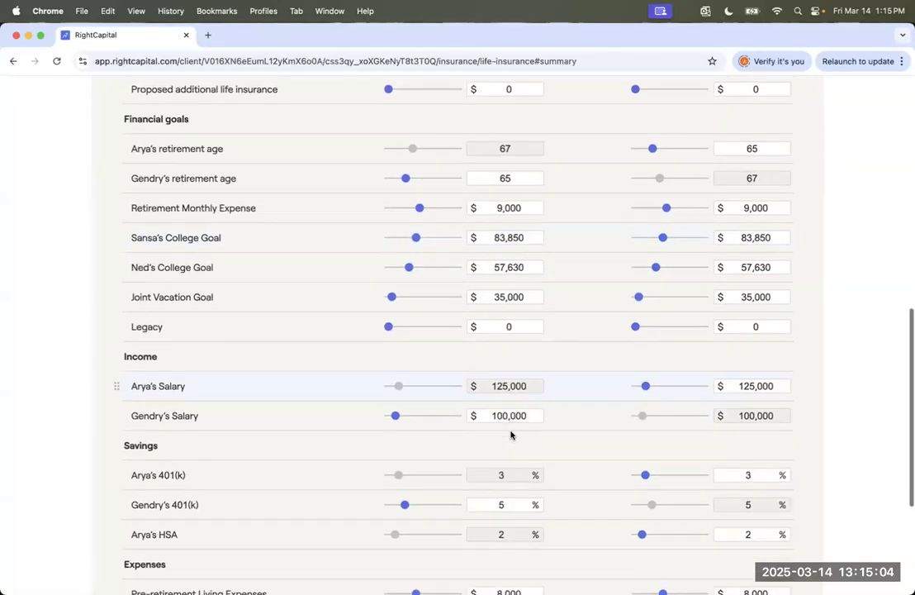
{"action": "scroll", "coordinate": [510, 435], "scroll_direction": "down", "scroll_amount": 3}
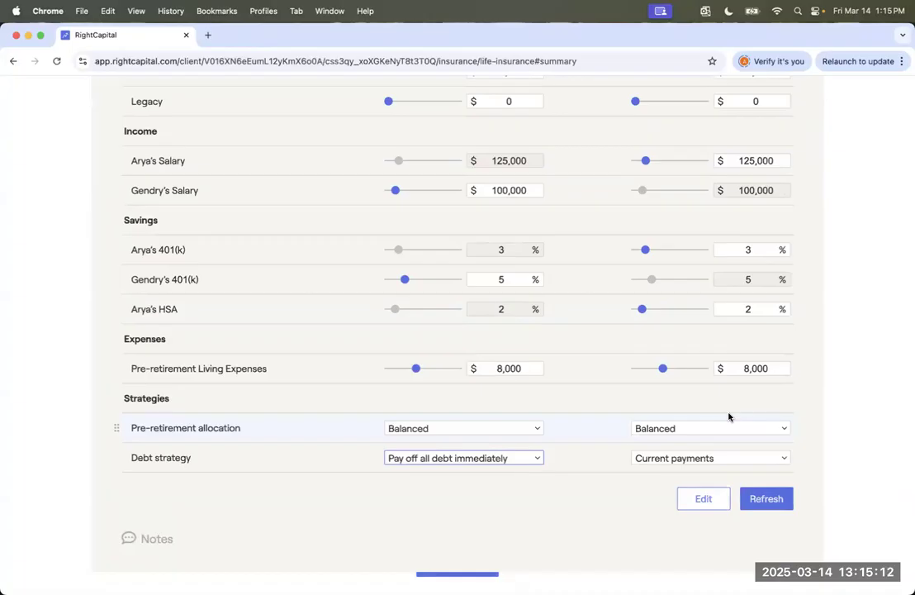
{"action": "left_click", "coordinate": [697, 460]}
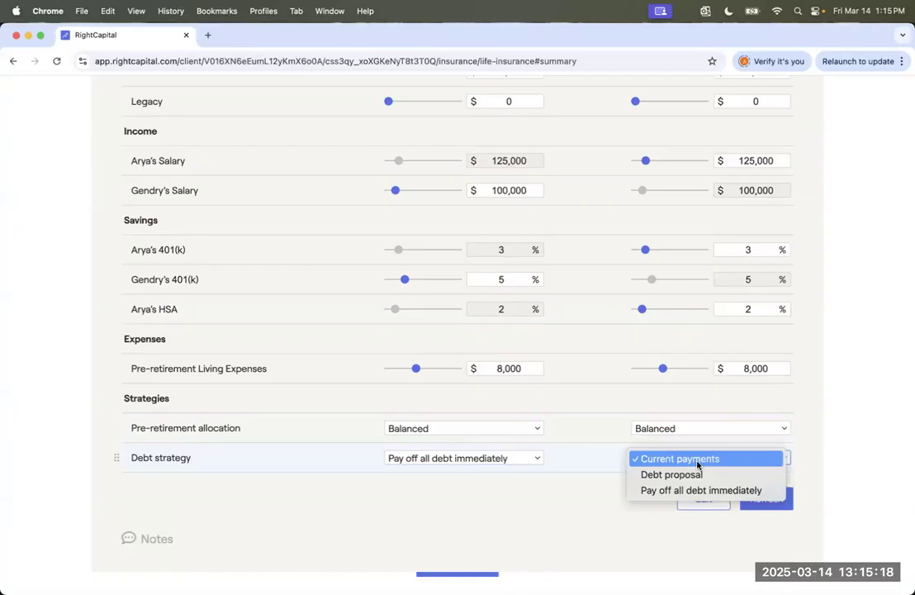
{"action": "left_click", "coordinate": [698, 474]}
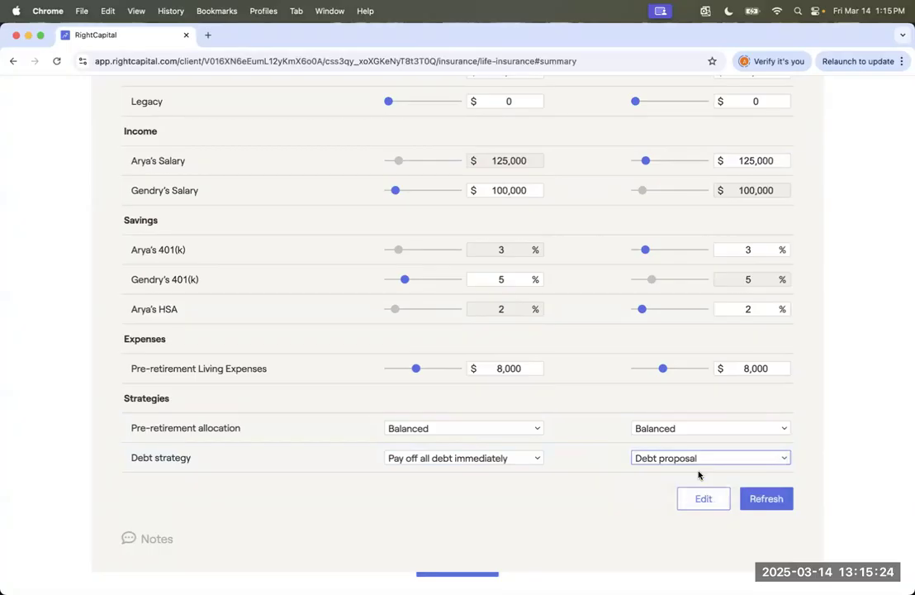
Refresh the life insurance analysis and examine both clients' protection need charts
{"action": "left_click", "coordinate": [759, 498]}
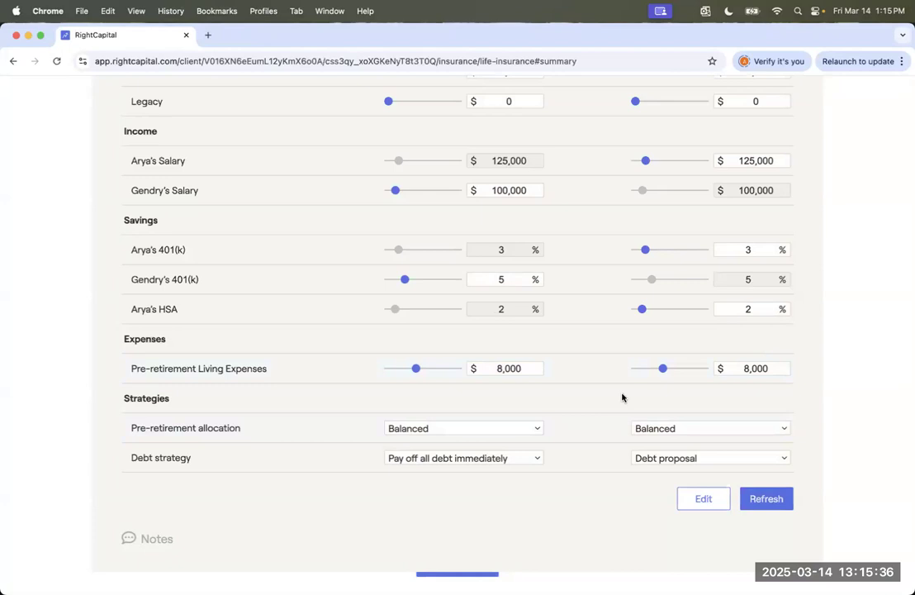
{"action": "scroll", "coordinate": [622, 397], "scroll_direction": "up", "scroll_amount": 5}
{"action": "scroll", "coordinate": [622, 398], "scroll_direction": "up", "scroll_amount": 6}
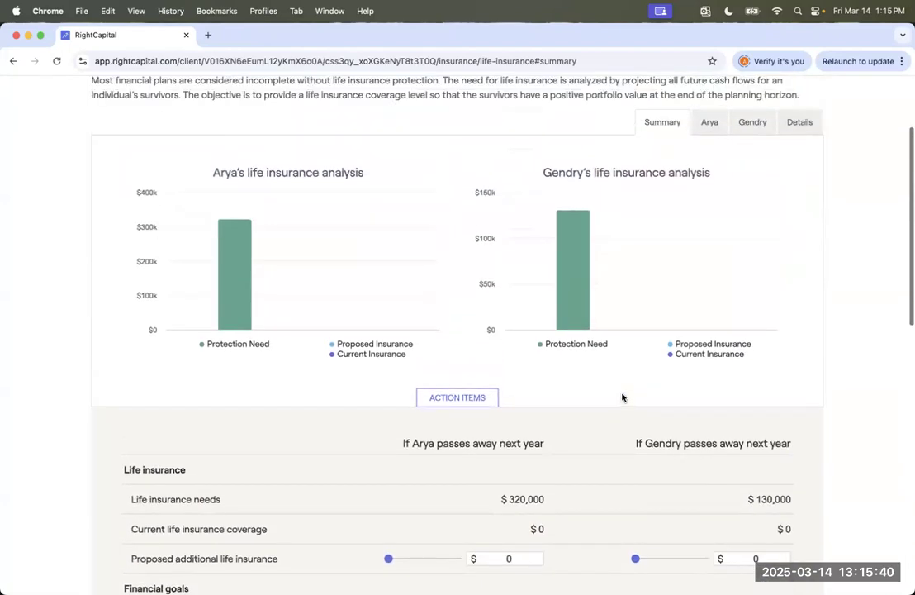
{"action": "mouse_move", "coordinate": [584, 317]}
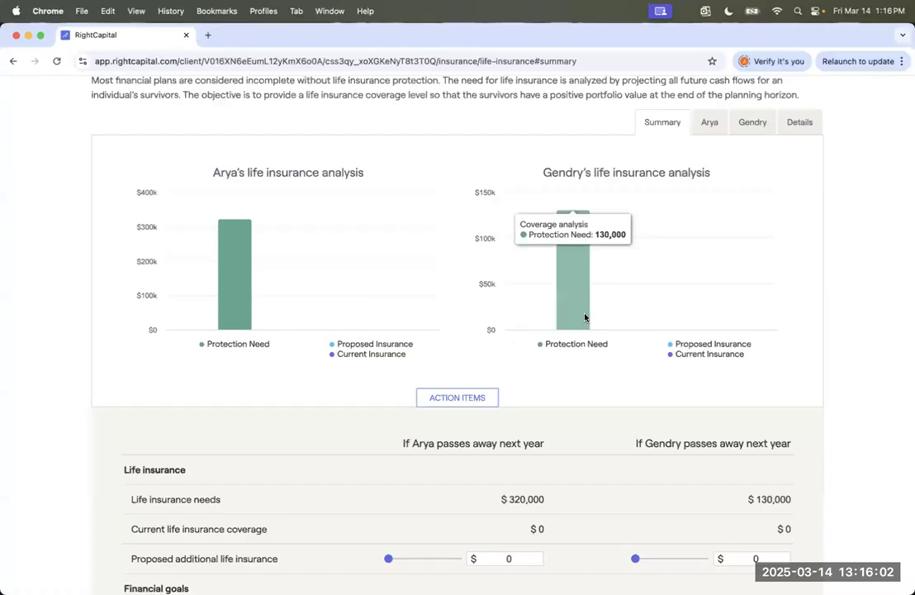
{"action": "scroll", "coordinate": [585, 317], "scroll_direction": "up", "scroll_amount": 3}
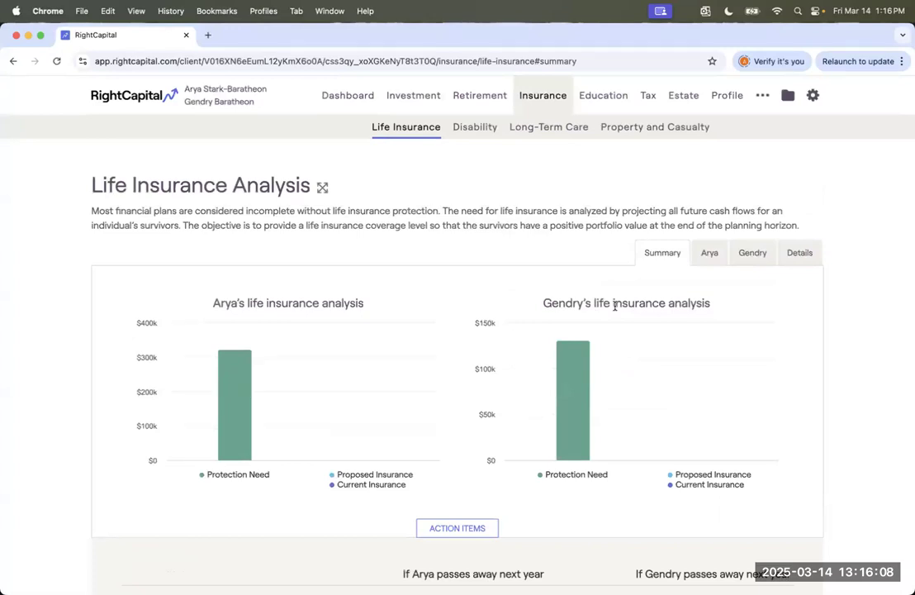
Examine the Debt Management strategy, including the balance chart, payment priority options, additional monthly payment and individual loan strategies
{"action": "left_click", "coordinate": [764, 99]}
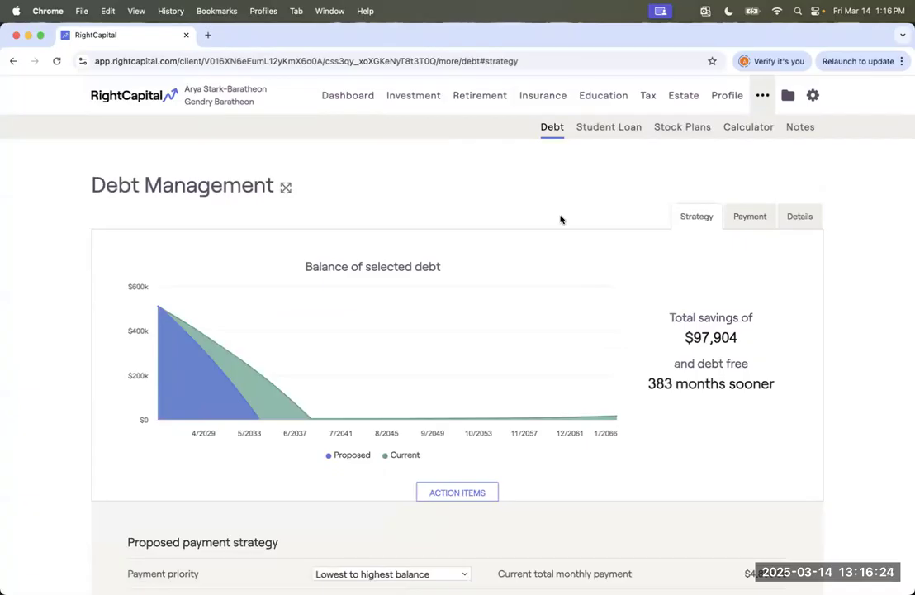
{"action": "scroll", "coordinate": [560, 219], "scroll_direction": "down", "scroll_amount": 3}
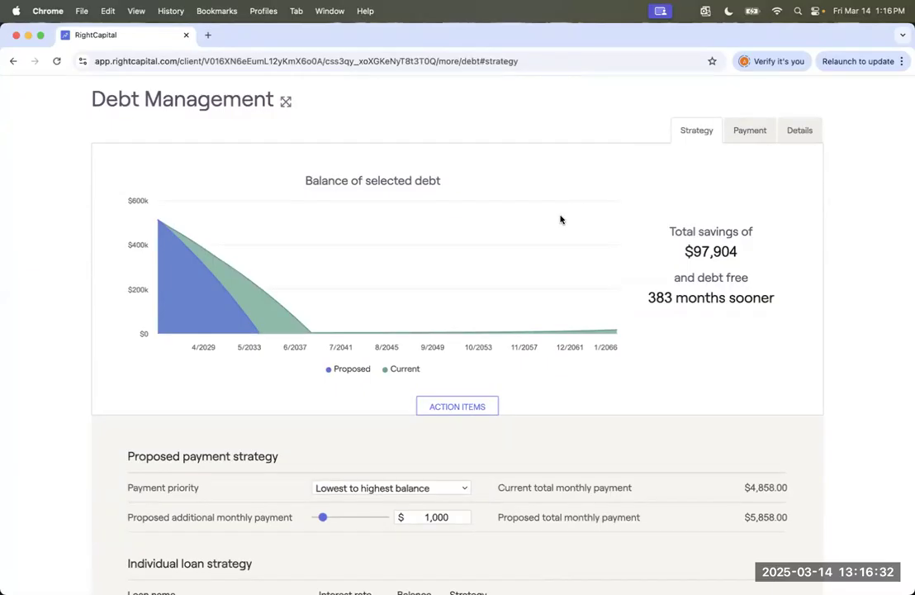
{"action": "scroll", "coordinate": [560, 219], "scroll_direction": "down", "scroll_amount": 1}
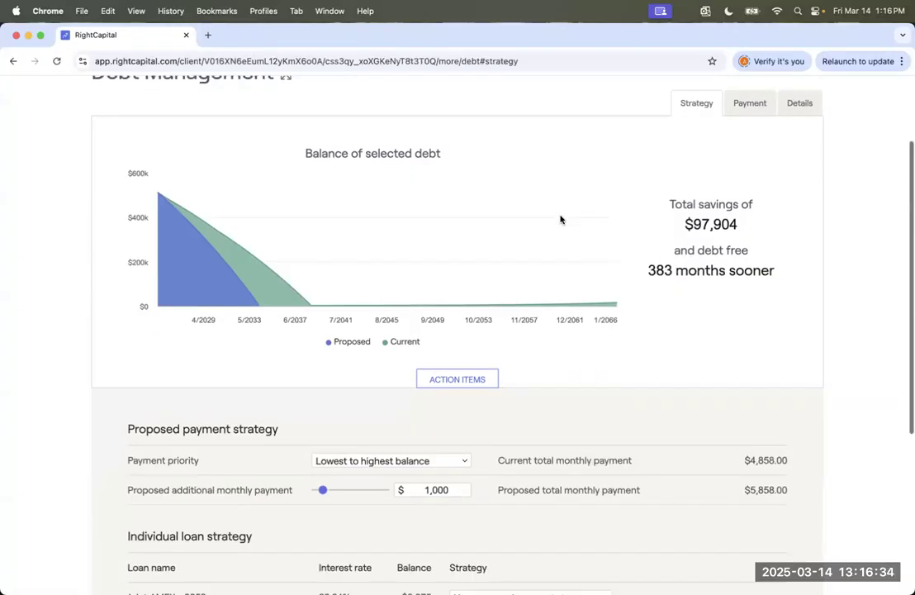
{"action": "scroll", "coordinate": [560, 218], "scroll_direction": "down", "scroll_amount": 5}
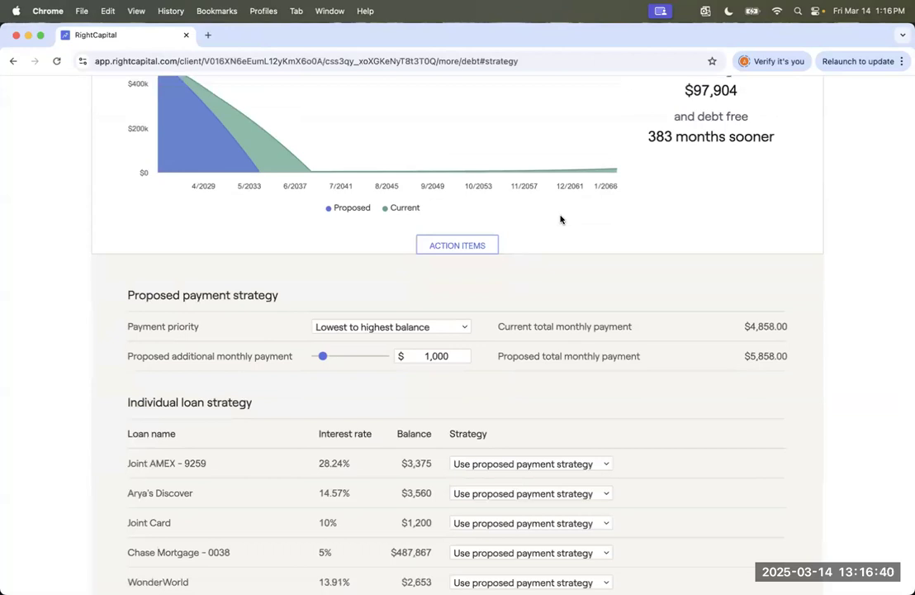
{"action": "left_click", "coordinate": [414, 328]}
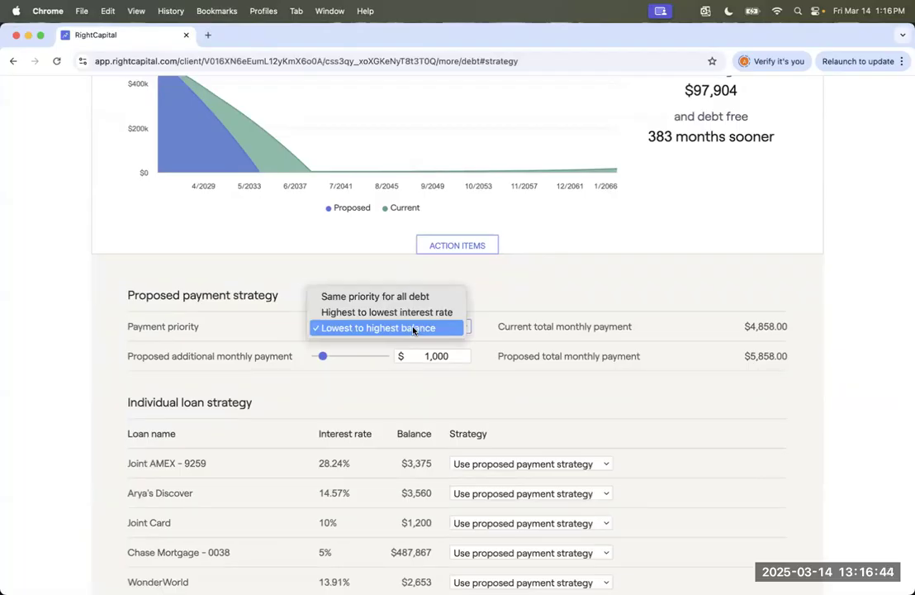
{"action": "left_click", "coordinate": [414, 328]}
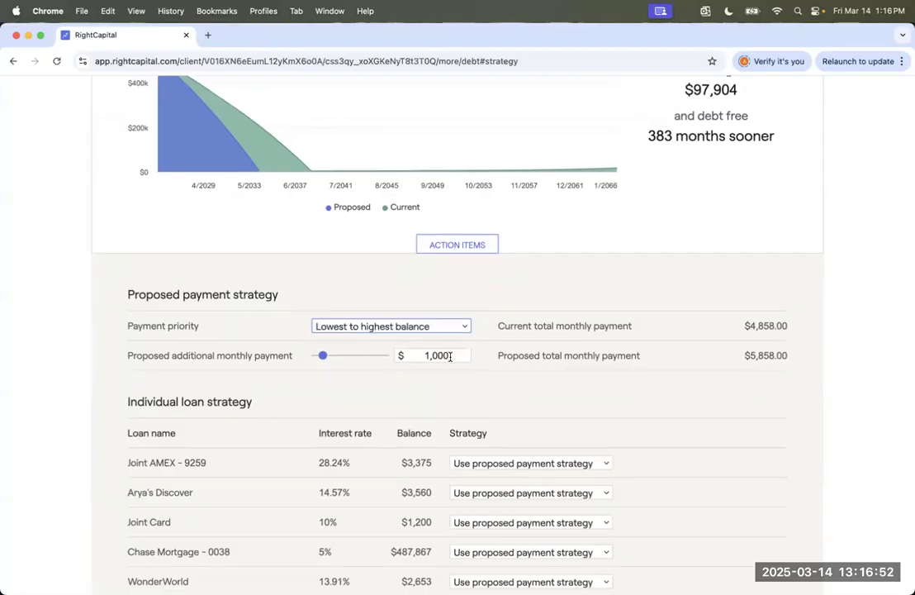
{"action": "scroll", "coordinate": [450, 356], "scroll_direction": "down", "scroll_amount": 3}
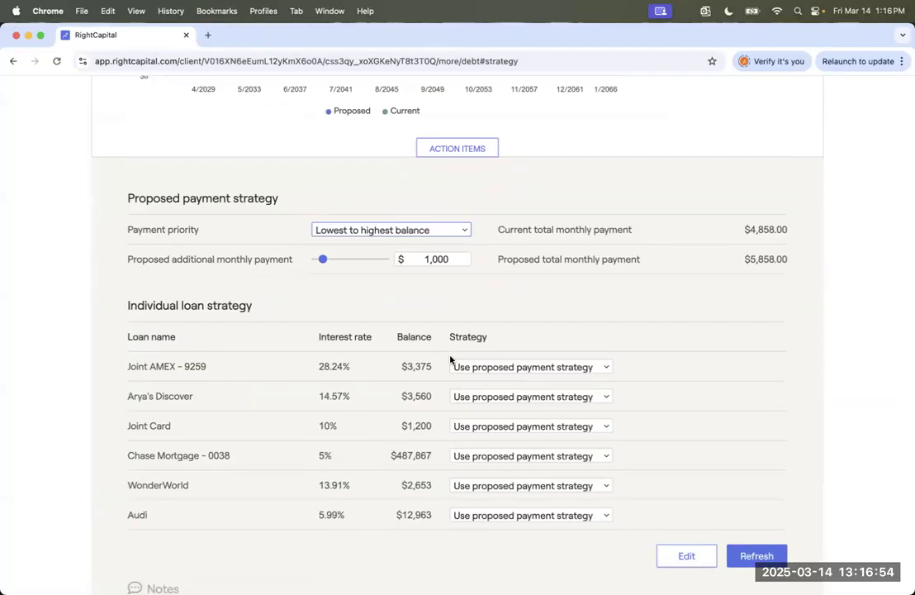
{"action": "scroll", "coordinate": [450, 359], "scroll_direction": "up", "scroll_amount": 10}
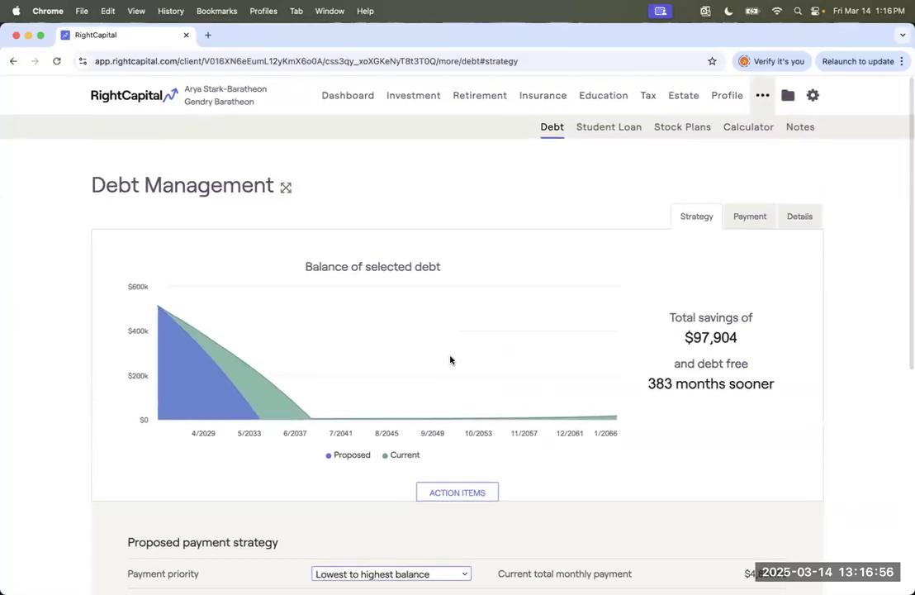
{"action": "mouse_move", "coordinate": [436, 370]}
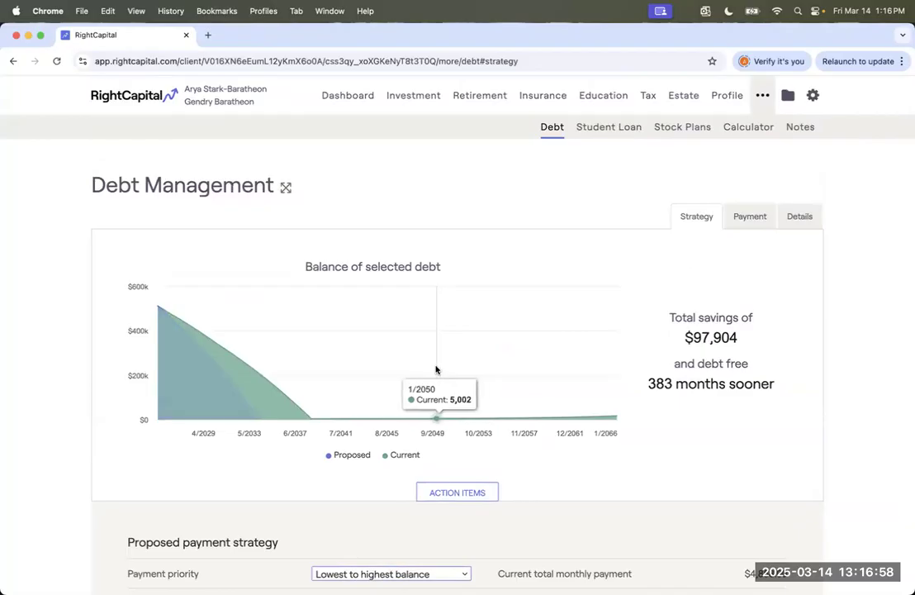
Return to the Life Insurance Analysis and examine the action items for both death scenarios, including the college goals, savings, expenses and strategies
{"action": "left_click", "coordinate": [533, 97]}
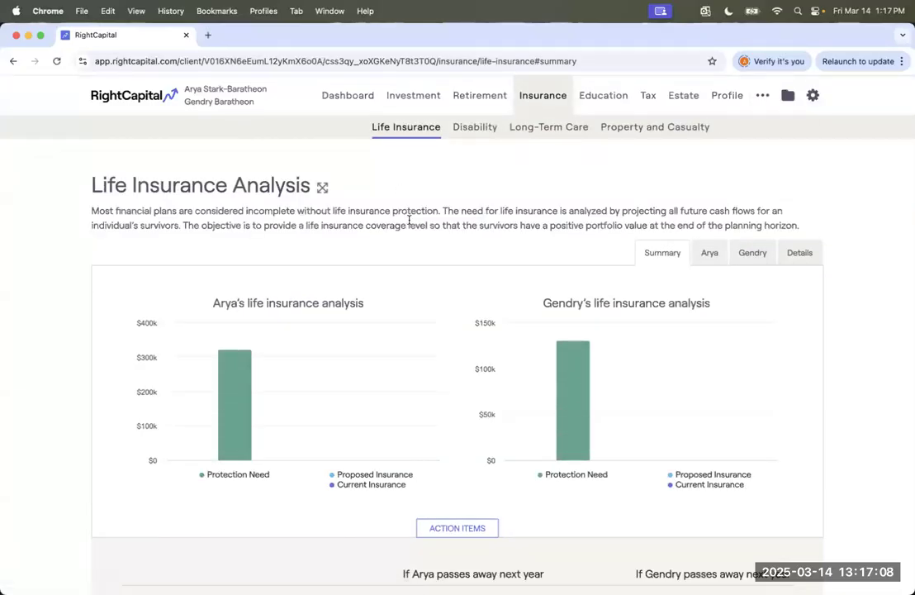
{"action": "scroll", "coordinate": [409, 221], "scroll_direction": "down", "scroll_amount": 7}
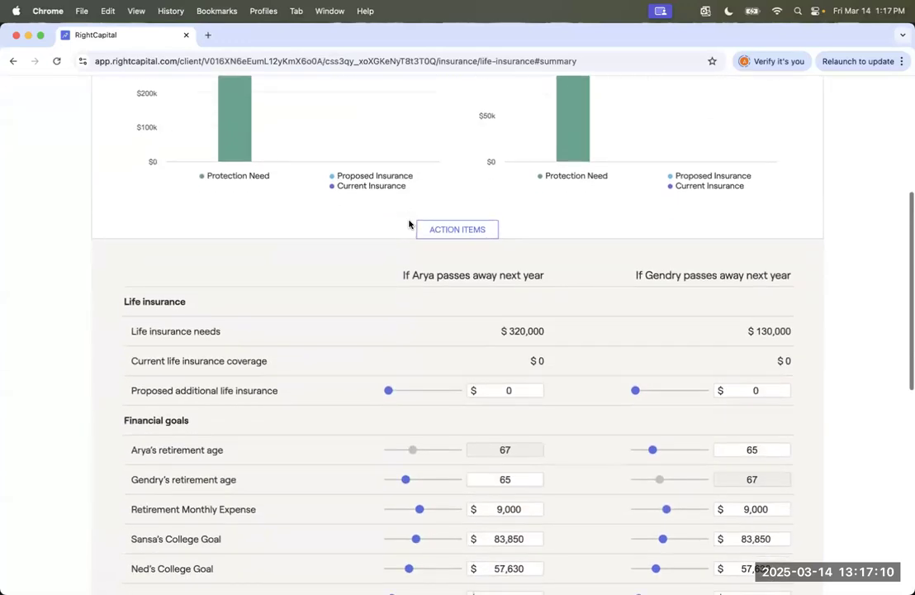
{"action": "scroll", "coordinate": [409, 224], "scroll_direction": "down", "scroll_amount": 2}
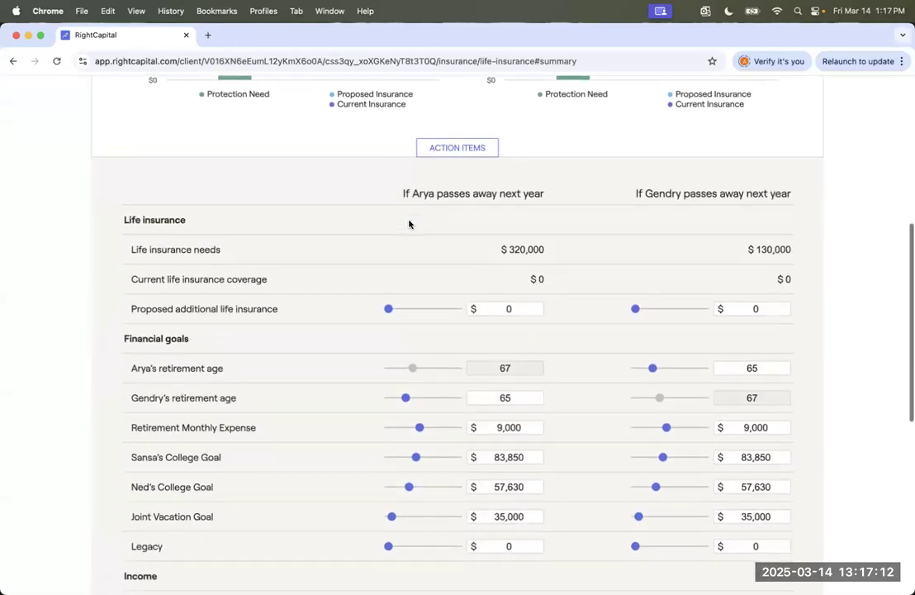
{"action": "scroll", "coordinate": [408, 223], "scroll_direction": "down", "scroll_amount": 3}
{"action": "scroll", "coordinate": [408, 224], "scroll_direction": "down", "scroll_amount": 3}
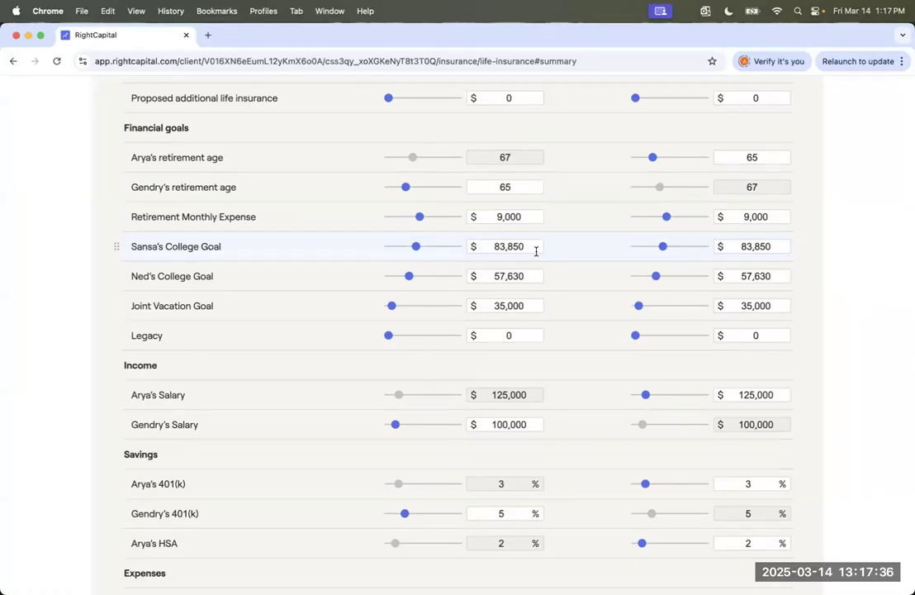
{"action": "left_click_drag", "start_coordinate": [536, 251], "coordinate": [484, 251]}
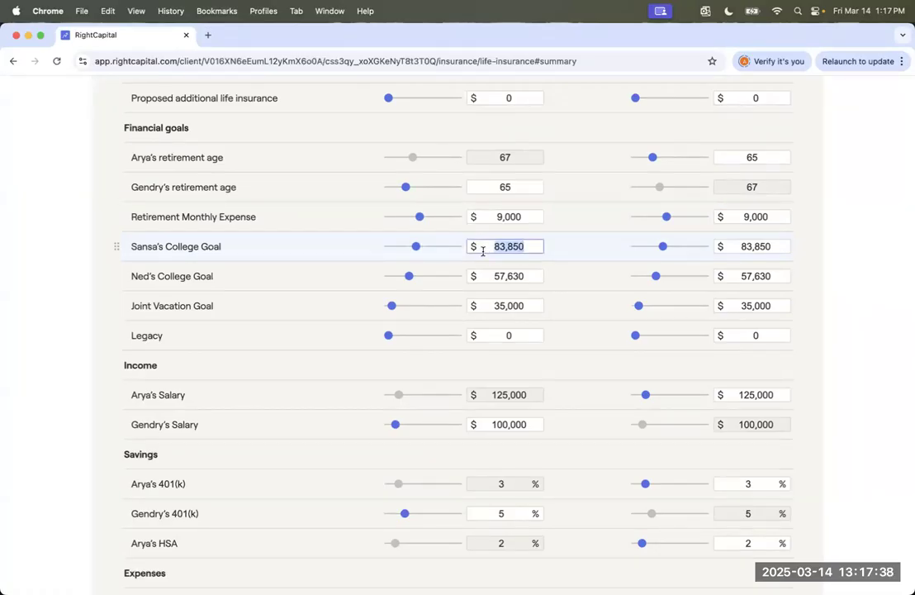
{"action": "scroll", "coordinate": [539, 268], "scroll_direction": "down", "scroll_amount": 5}
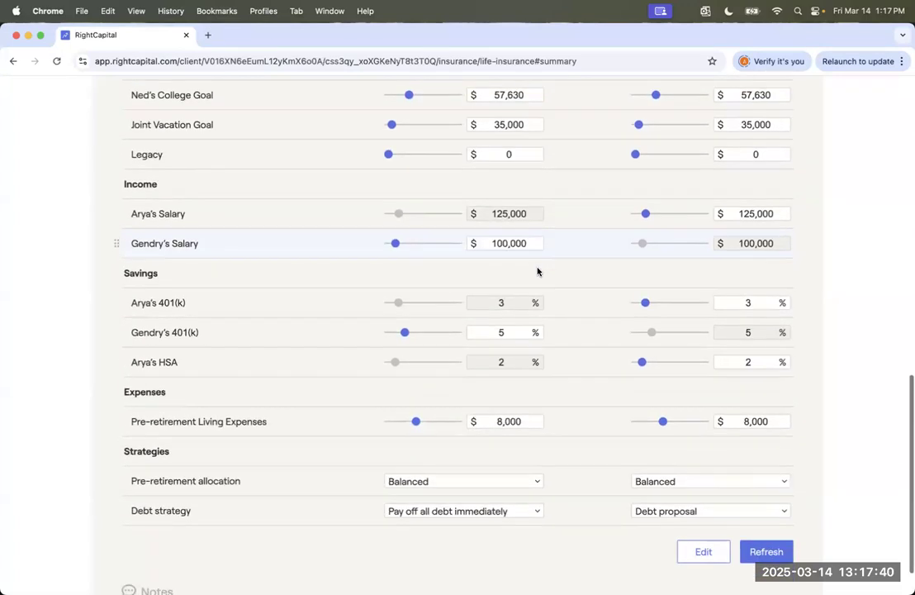
{"action": "scroll", "coordinate": [707, 570], "scroll_direction": "up", "scroll_amount": 3}
{"action": "scroll", "coordinate": [699, 536], "scroll_direction": "down", "scroll_amount": 3}
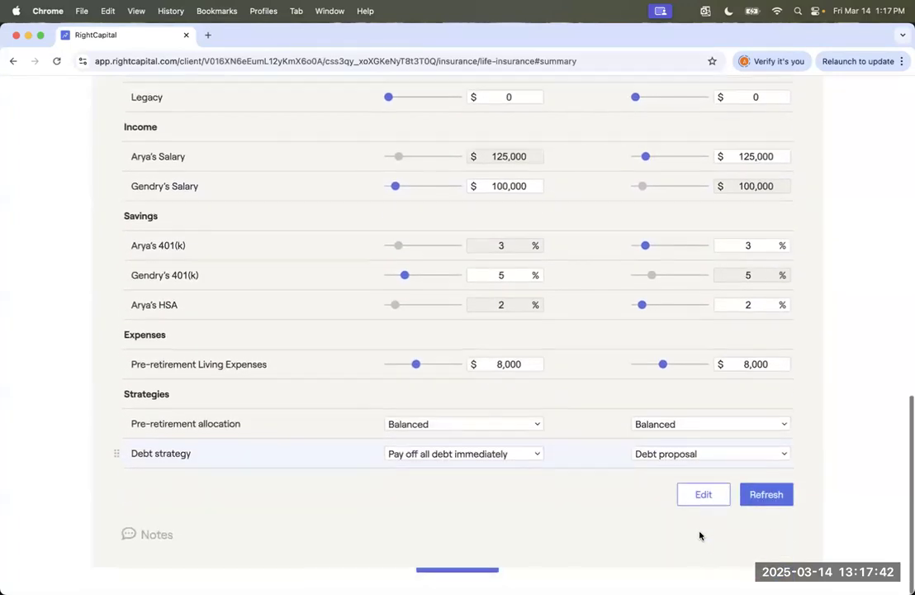
Add the daughter's 529 Savings and the Education strategy to the life insurance action items and save the selection
{"action": "left_click", "coordinate": [703, 498]}
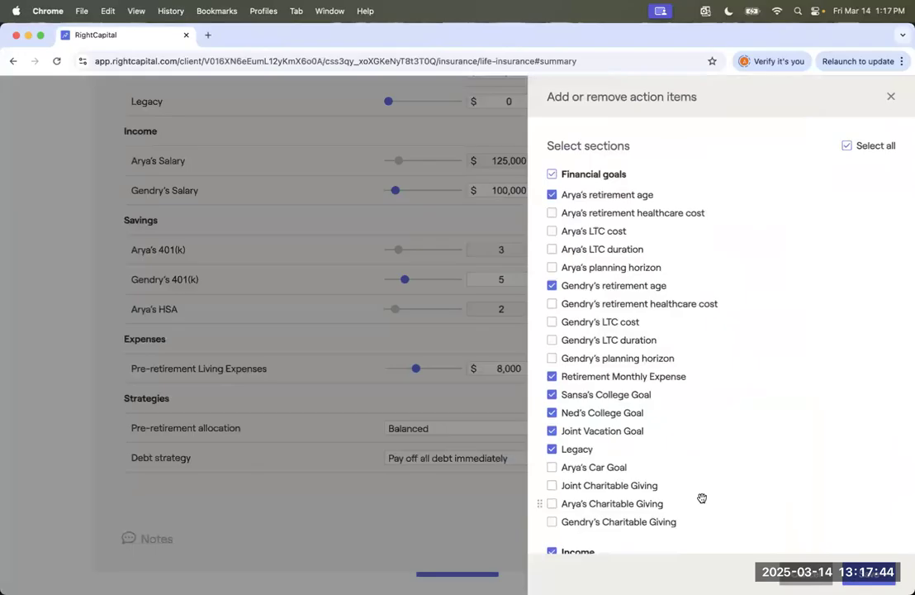
{"action": "scroll", "coordinate": [702, 498], "scroll_direction": "down", "scroll_amount": 7}
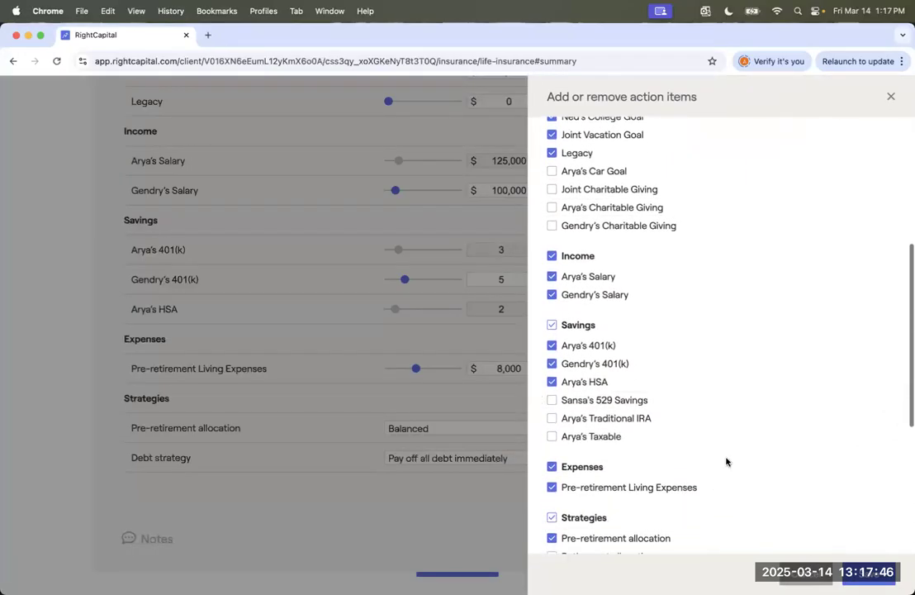
{"action": "left_click", "coordinate": [606, 403]}
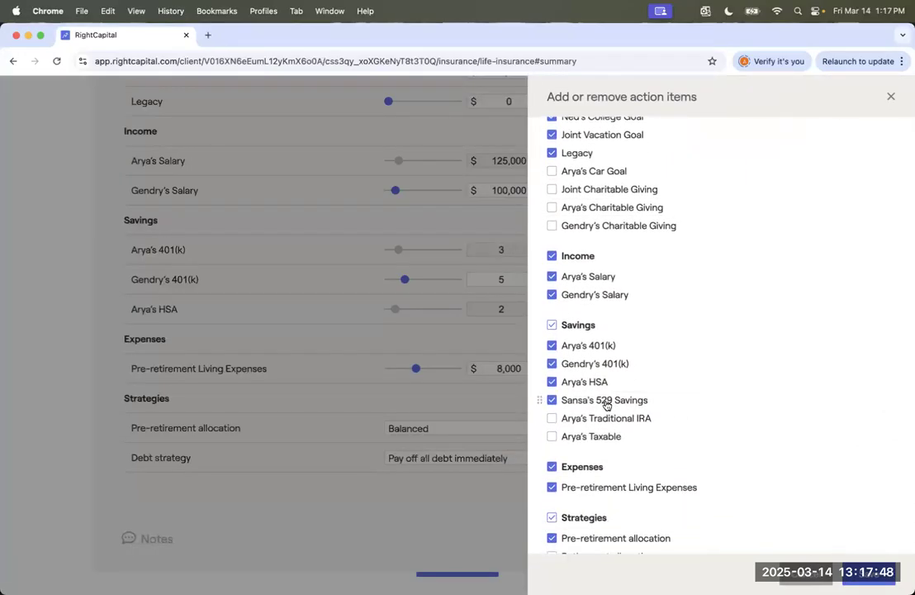
{"action": "scroll", "coordinate": [606, 403], "scroll_direction": "down", "scroll_amount": 3}
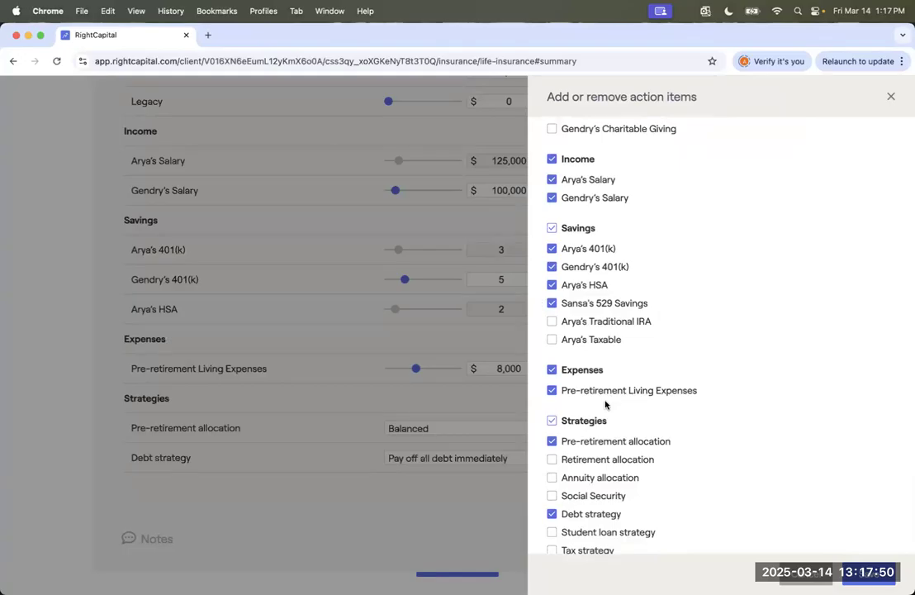
{"action": "scroll", "coordinate": [605, 403], "scroll_direction": "down", "scroll_amount": 2}
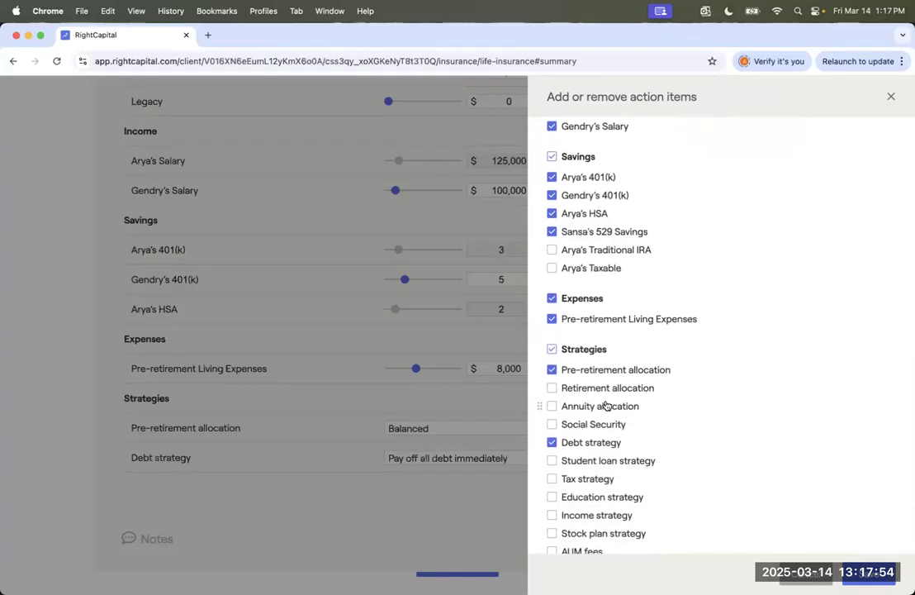
{"action": "scroll", "coordinate": [606, 405], "scroll_direction": "down", "scroll_amount": 2}
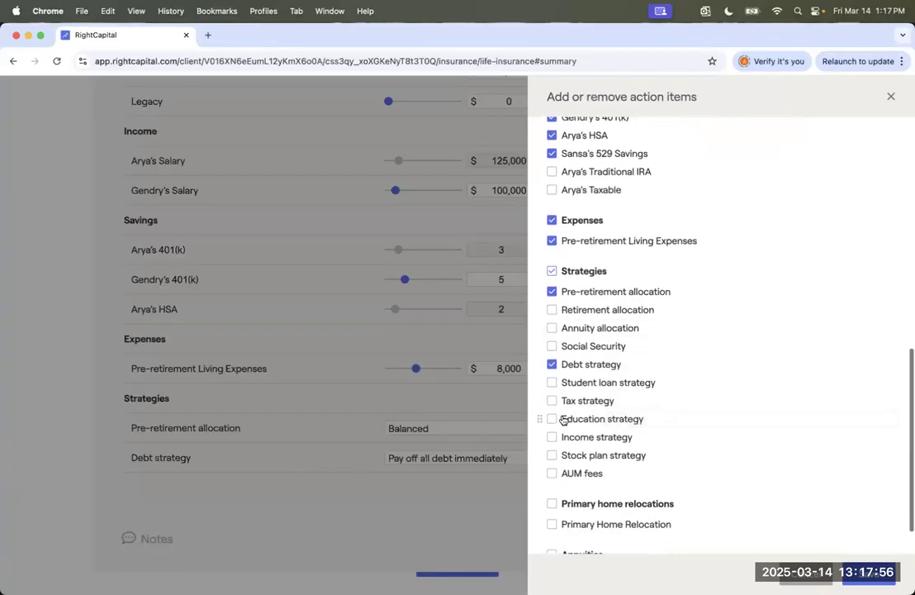
{"action": "left_click", "coordinate": [623, 422]}
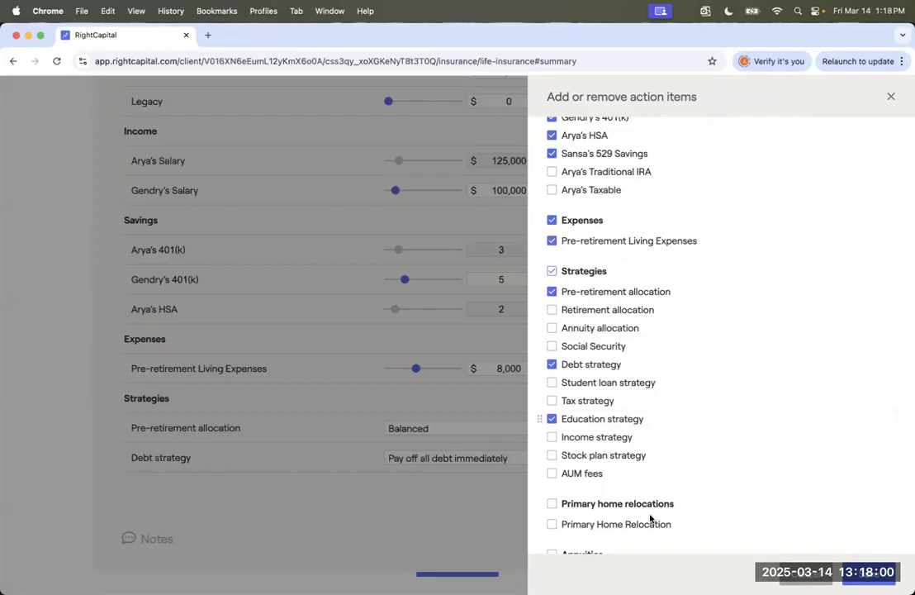
{"action": "left_click", "coordinate": [869, 573]}
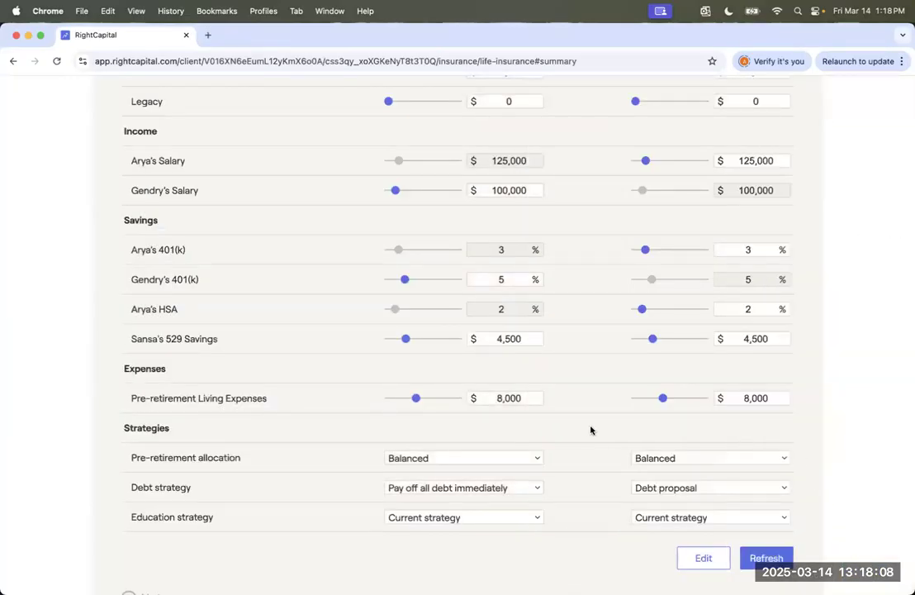
Set the Education strategy to Education proposal in both death scenarios and refresh the life insurance analysis
{"action": "scroll", "coordinate": [591, 430], "scroll_direction": "up", "scroll_amount": 2}
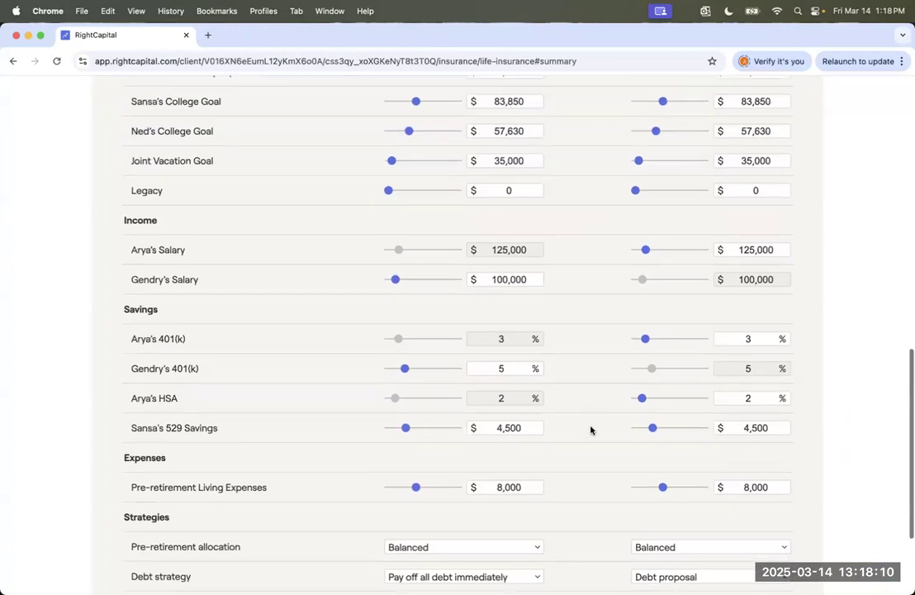
{"action": "scroll", "coordinate": [591, 430], "scroll_direction": "down", "scroll_amount": 1}
{"action": "left_click", "coordinate": [436, 545]}
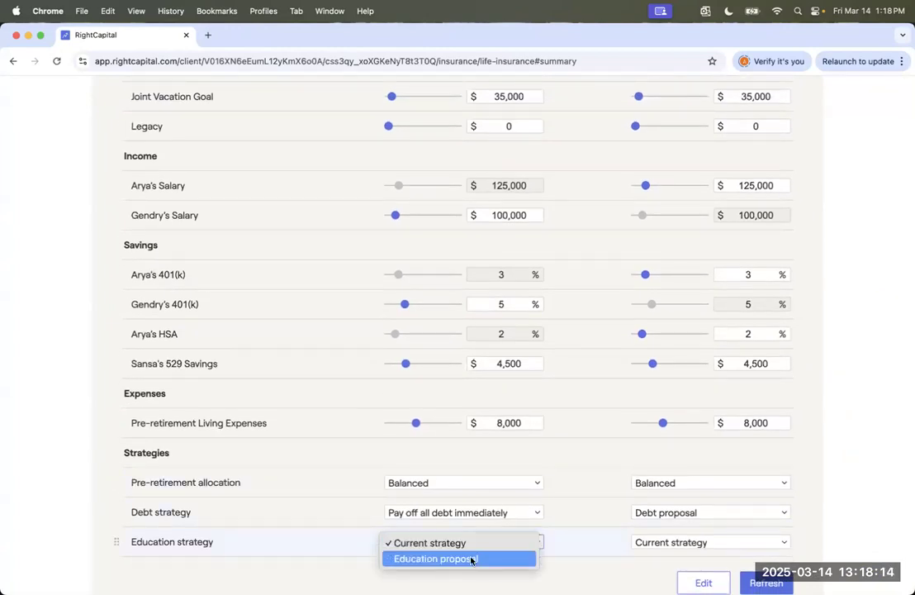
{"action": "left_click", "coordinate": [471, 560]}
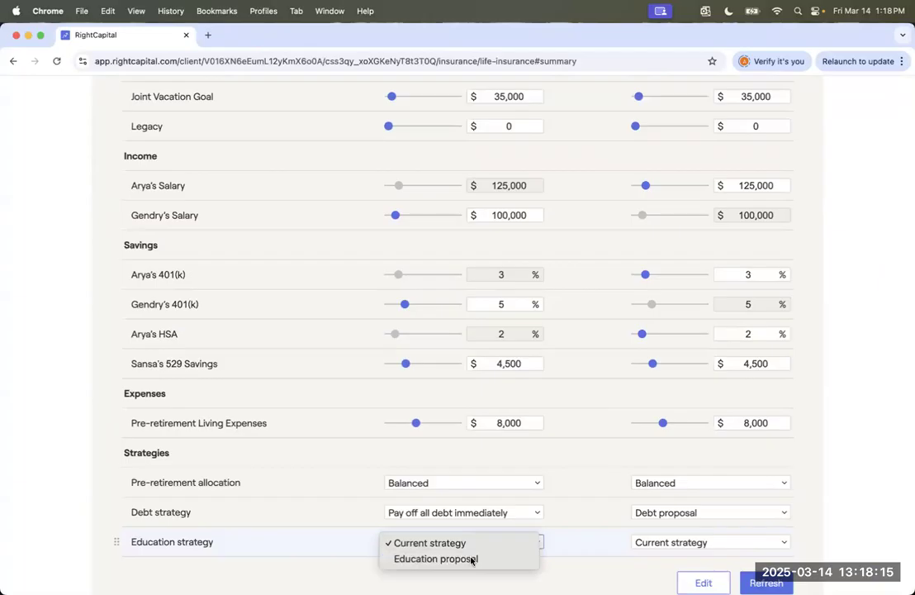
{"action": "left_click", "coordinate": [672, 541]}
{"action": "left_click", "coordinate": [668, 559]}
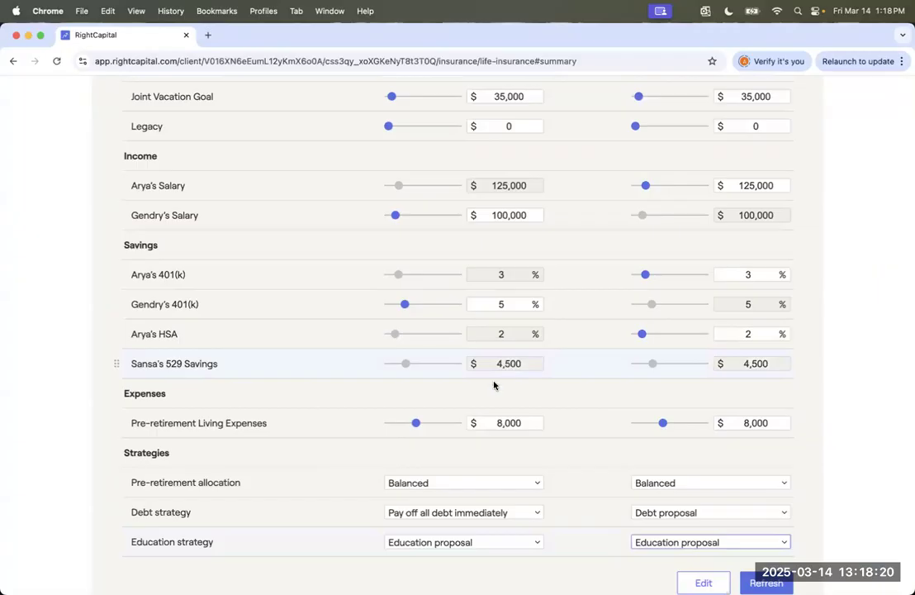
{"action": "left_click", "coordinate": [767, 582]}
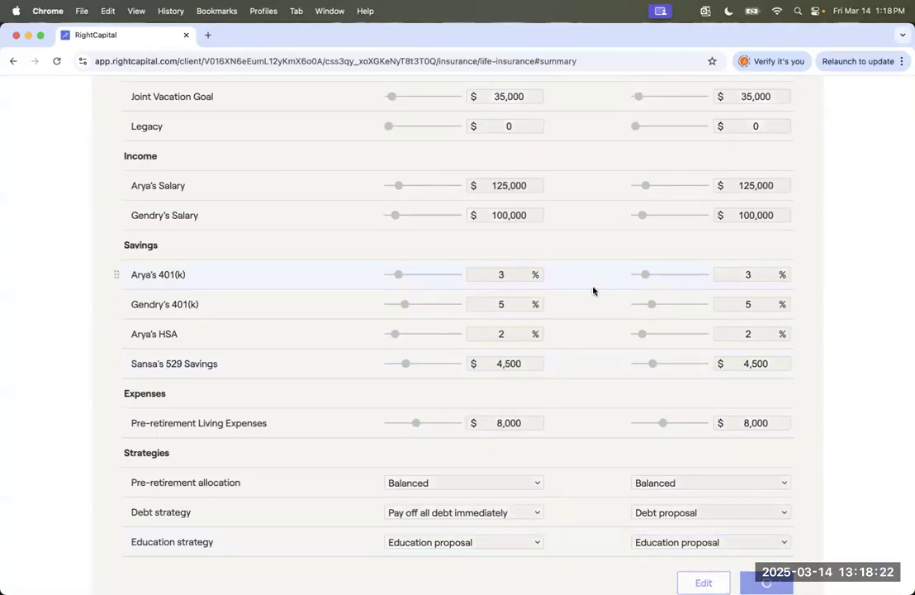
{"action": "scroll", "coordinate": [593, 291], "scroll_direction": "up", "scroll_amount": 5}
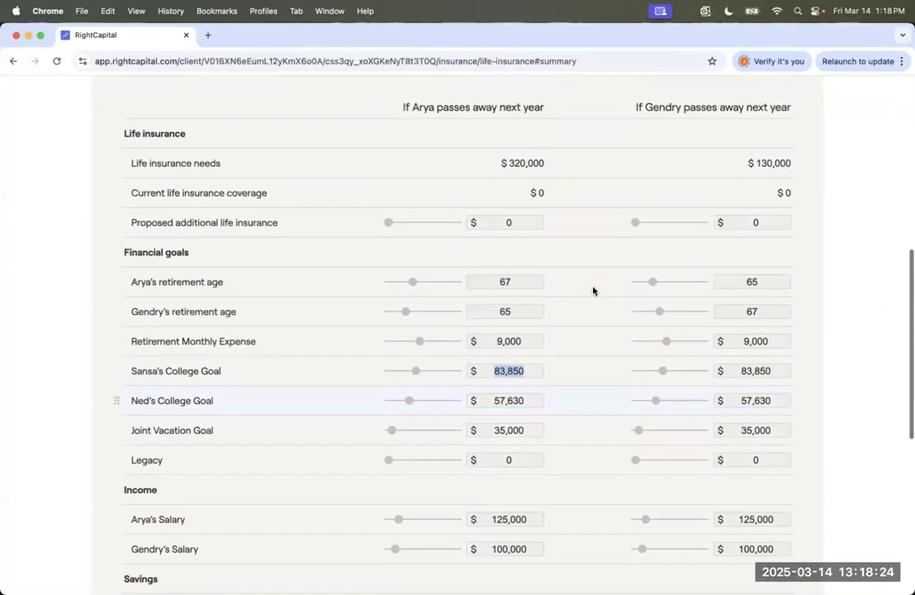
{"action": "scroll", "coordinate": [593, 290], "scroll_direction": "up", "scroll_amount": 3}
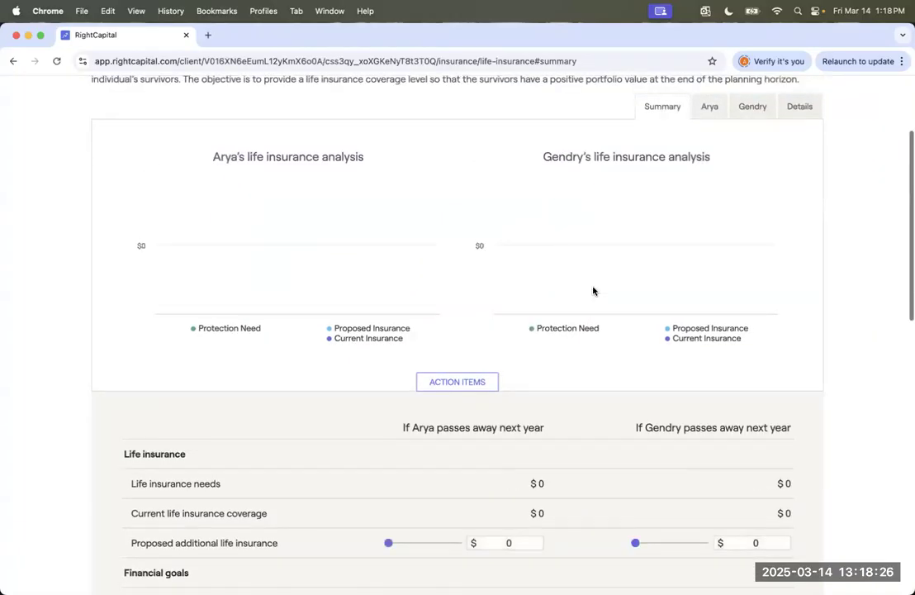
Set the Education strategy back to Current strategy in both death scenarios
{"action": "scroll", "coordinate": [593, 291], "scroll_direction": "down", "scroll_amount": 6}
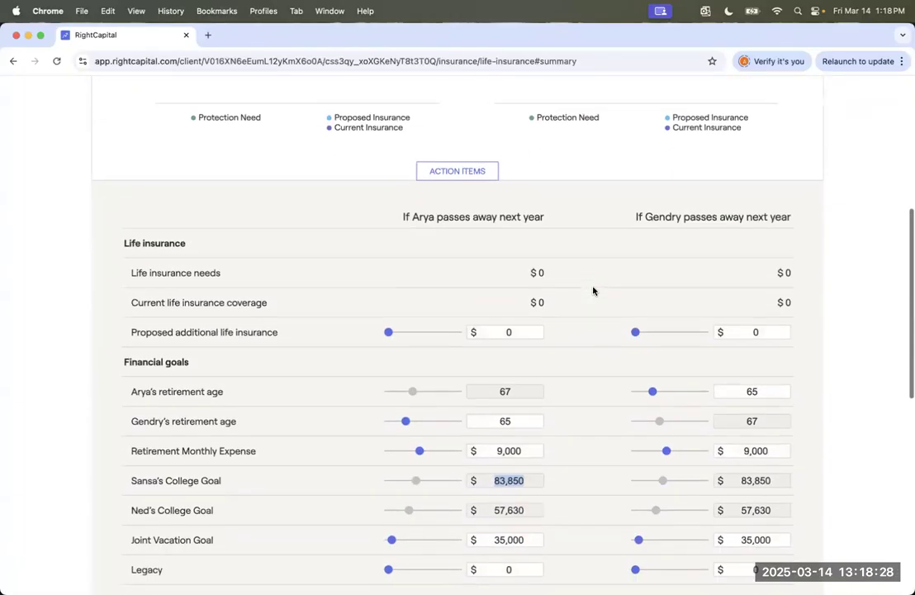
{"action": "scroll", "coordinate": [593, 290], "scroll_direction": "down", "scroll_amount": 5}
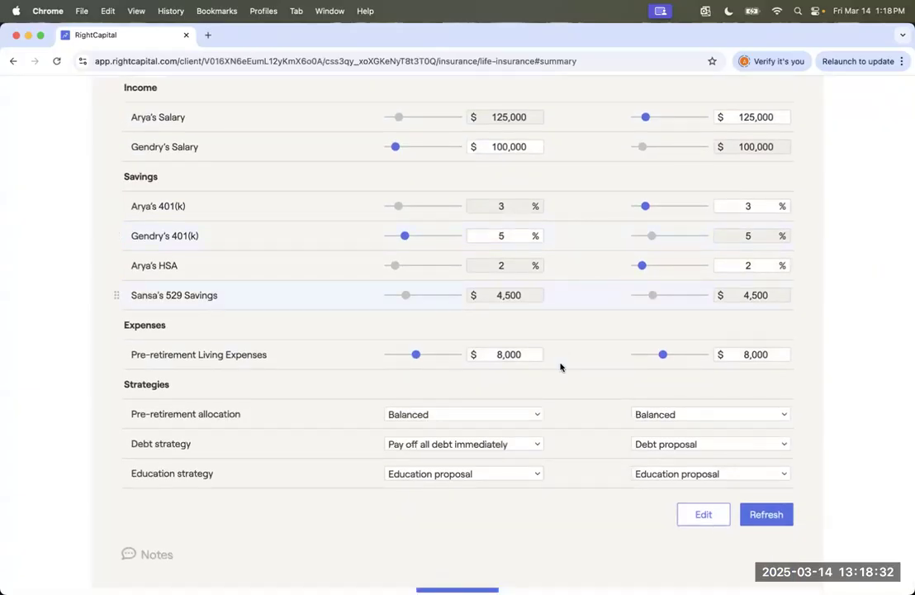
{"action": "left_click", "coordinate": [508, 475]}
{"action": "left_click", "coordinate": [514, 460]}
{"action": "left_click", "coordinate": [646, 472]}
{"action": "key", "text": "Escape"}
Set the Legacy goal to $500,000 in both death scenarios and refresh the life insurance analysis
{"action": "scroll", "coordinate": [618, 386], "scroll_direction": "up", "scroll_amount": 5}
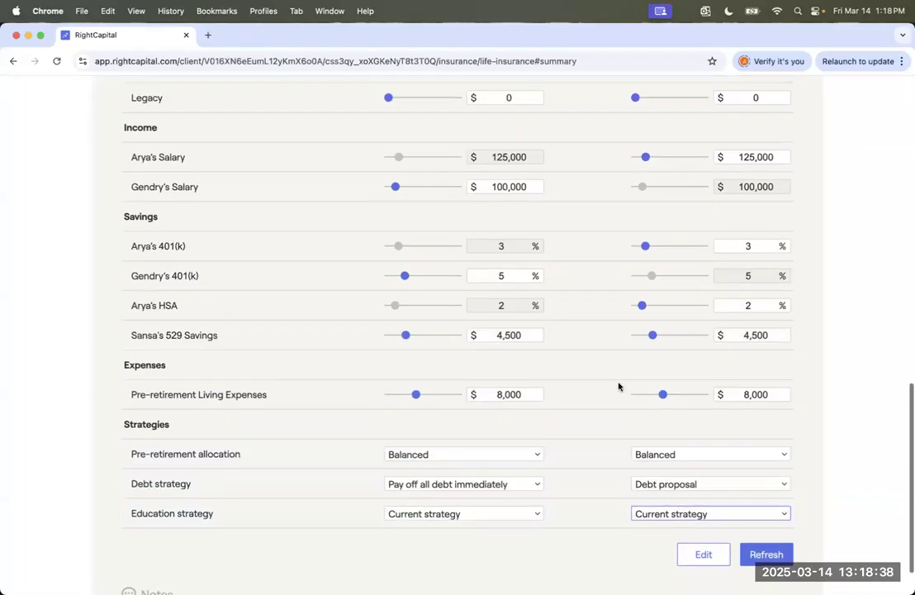
{"action": "scroll", "coordinate": [619, 386], "scroll_direction": "up", "scroll_amount": 1}
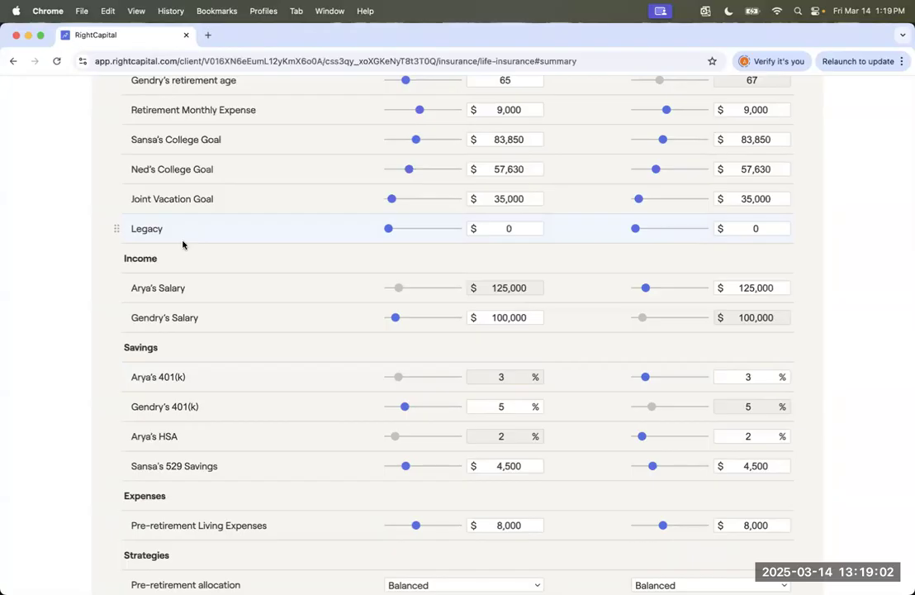
{"action": "left_click", "coordinate": [539, 225]}
{"action": "type", "text": "50000"}
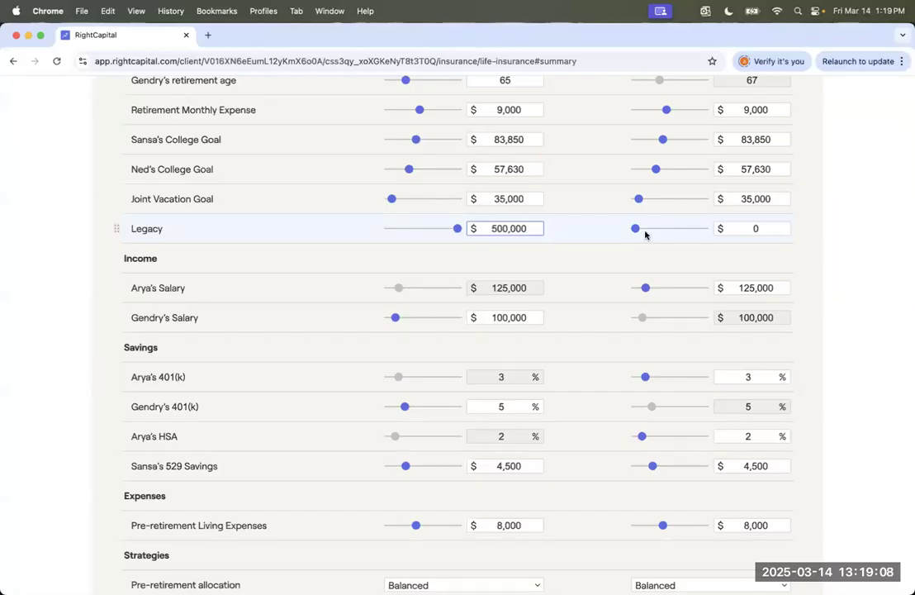
{"action": "left_click", "coordinate": [781, 230]}
{"action": "left_click", "coordinate": [761, 229]}
{"action": "type", "text": "5000000"}
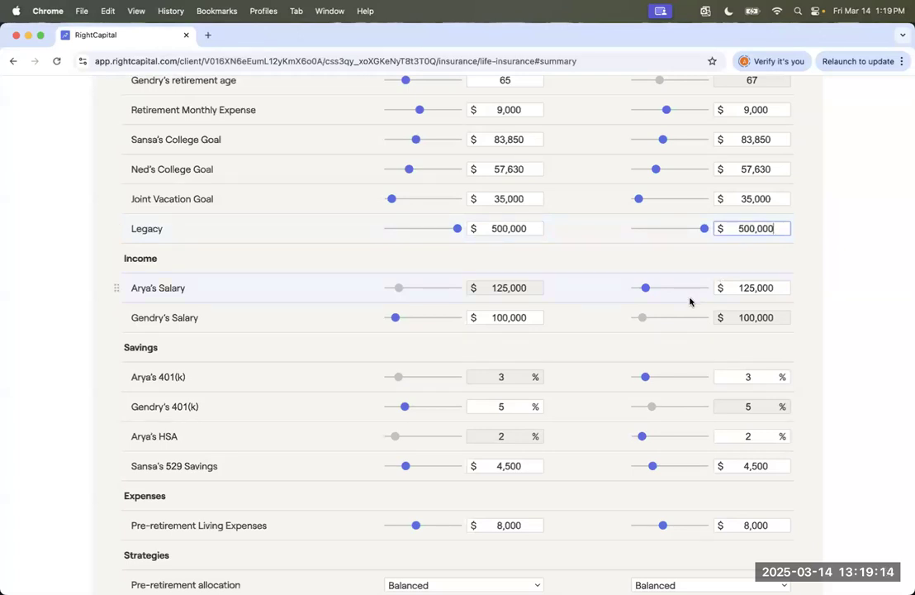
{"action": "scroll", "coordinate": [689, 301], "scroll_direction": "down", "scroll_amount": 4}
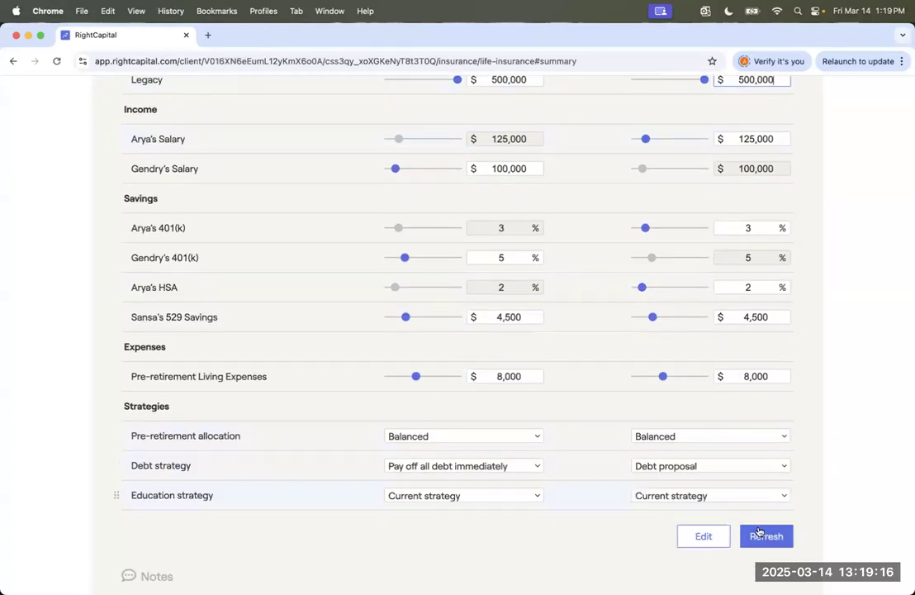
{"action": "left_click", "coordinate": [760, 534]}
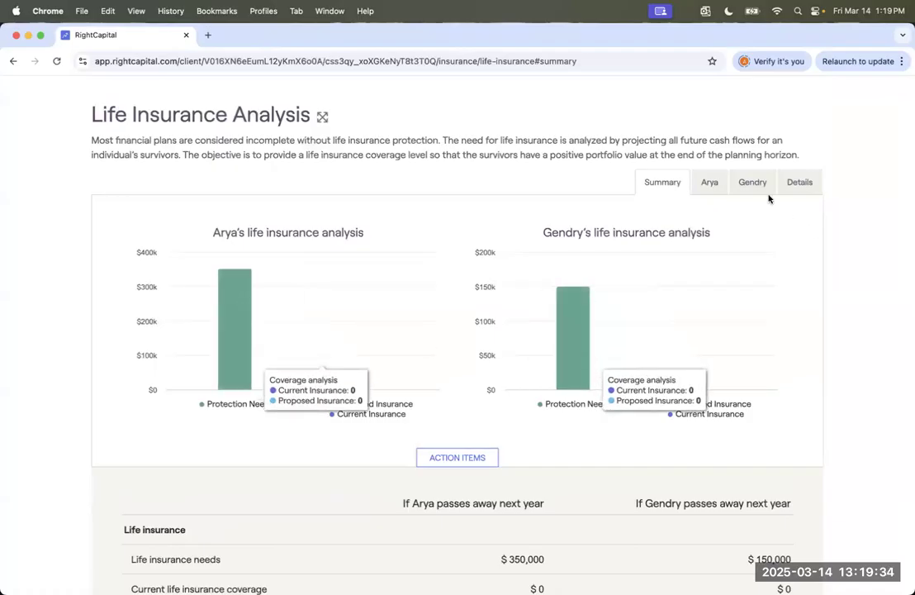
Examine the survivor income and invested assets projections for the client's death, plus the income projection for the co-client's death
{"action": "left_click", "coordinate": [706, 179]}
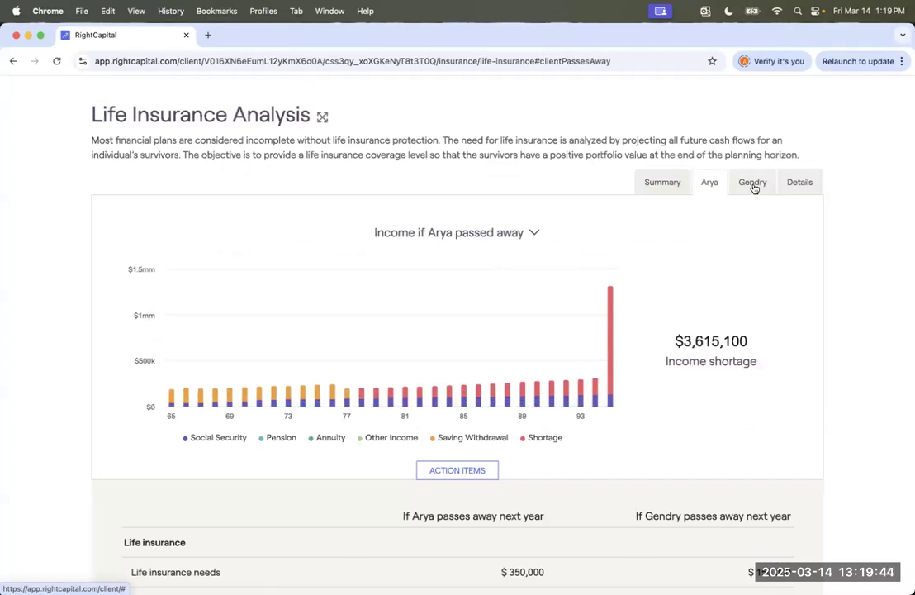
{"action": "scroll", "coordinate": [709, 281], "scroll_direction": "down", "scroll_amount": 5}
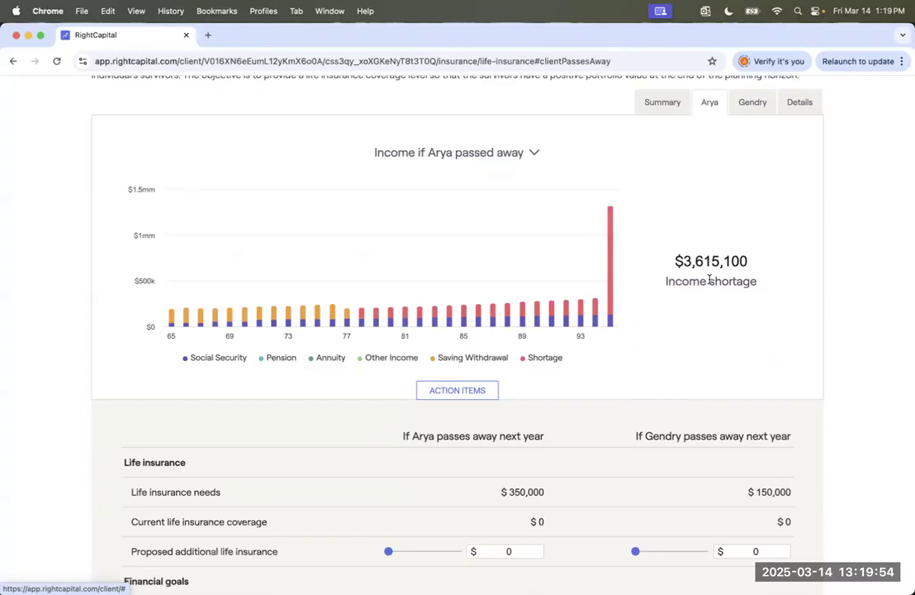
{"action": "mouse_move", "coordinate": [608, 236]}
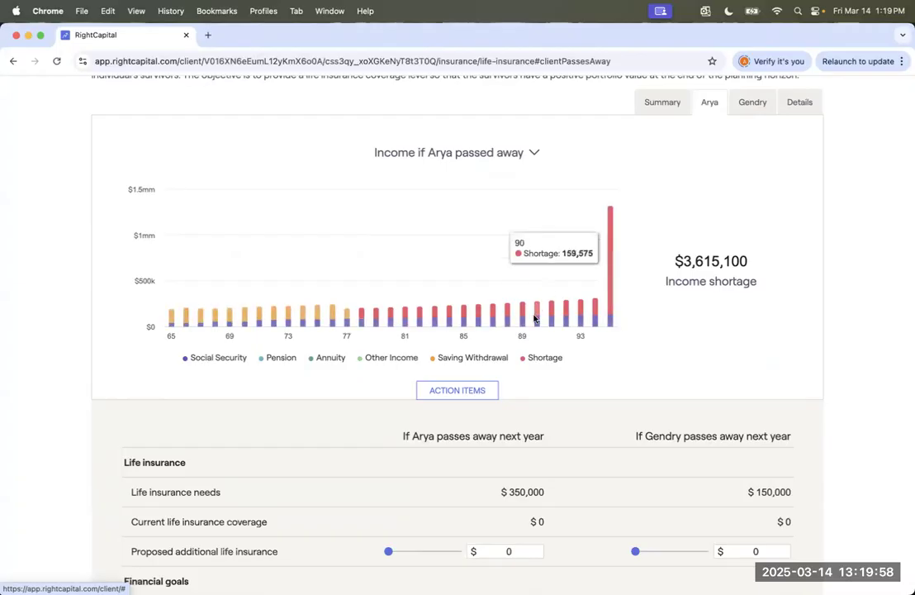
{"action": "mouse_move", "coordinate": [536, 323]}
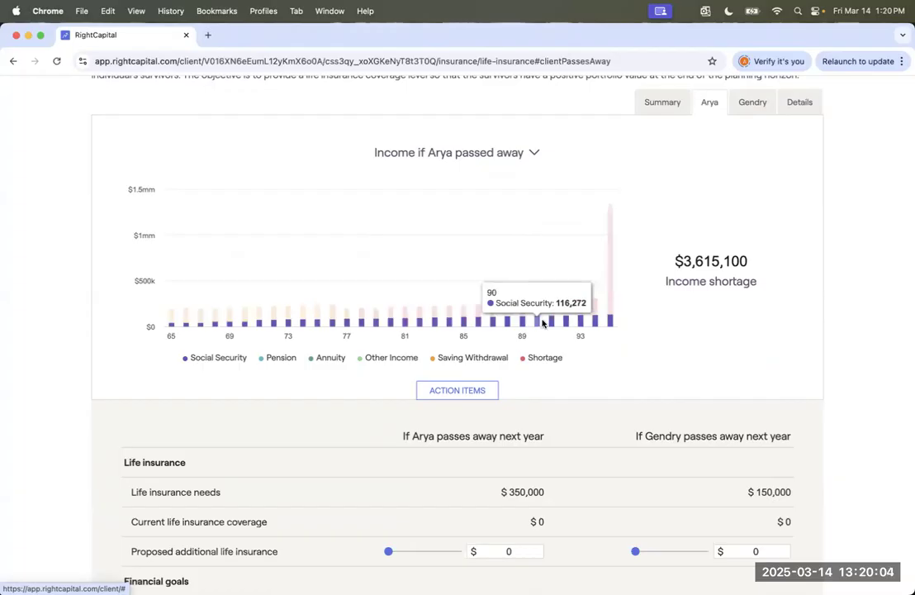
{"action": "left_click", "coordinate": [511, 157]}
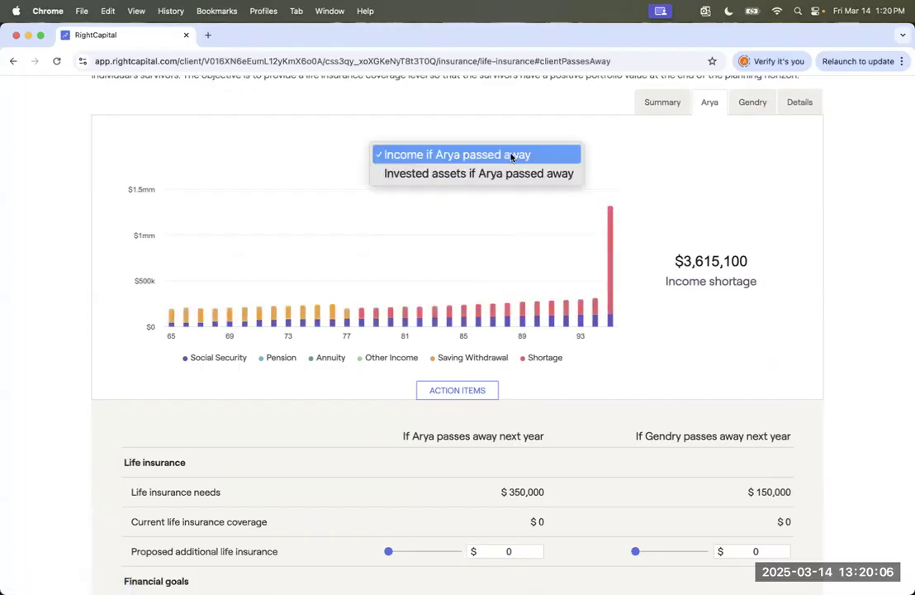
{"action": "left_click", "coordinate": [507, 173]}
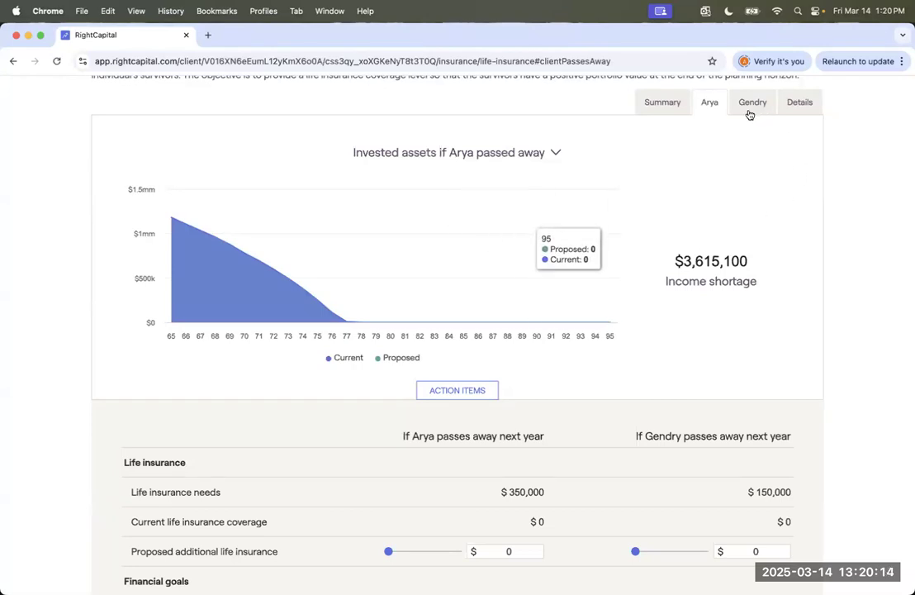
{"action": "left_click", "coordinate": [750, 111]}
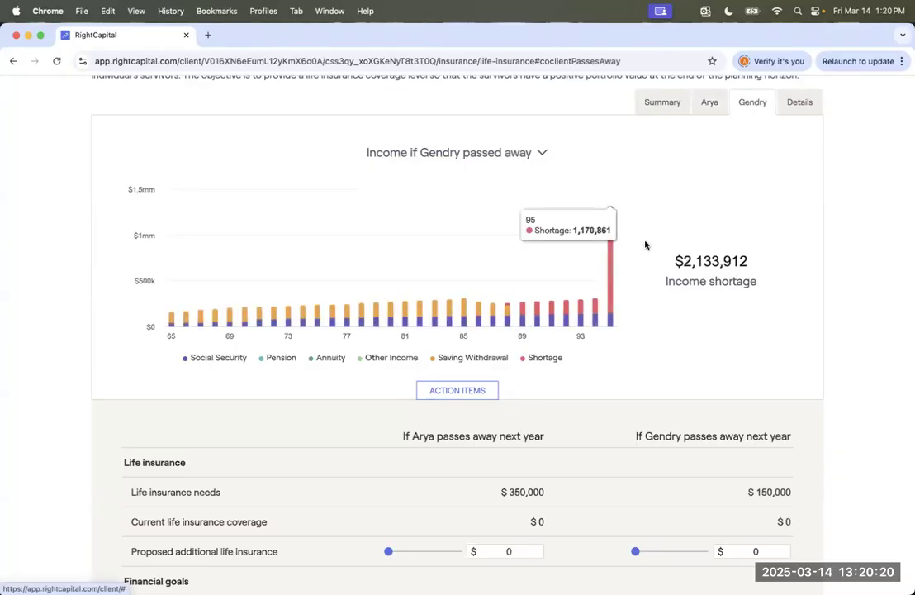
Review the detailed yearly figures for the client's death scenario, comparing the ending account balance with the cash flow summary
{"action": "scroll", "coordinate": [657, 265], "scroll_direction": "up", "scroll_amount": 1}
{"action": "left_click", "coordinate": [789, 134]}
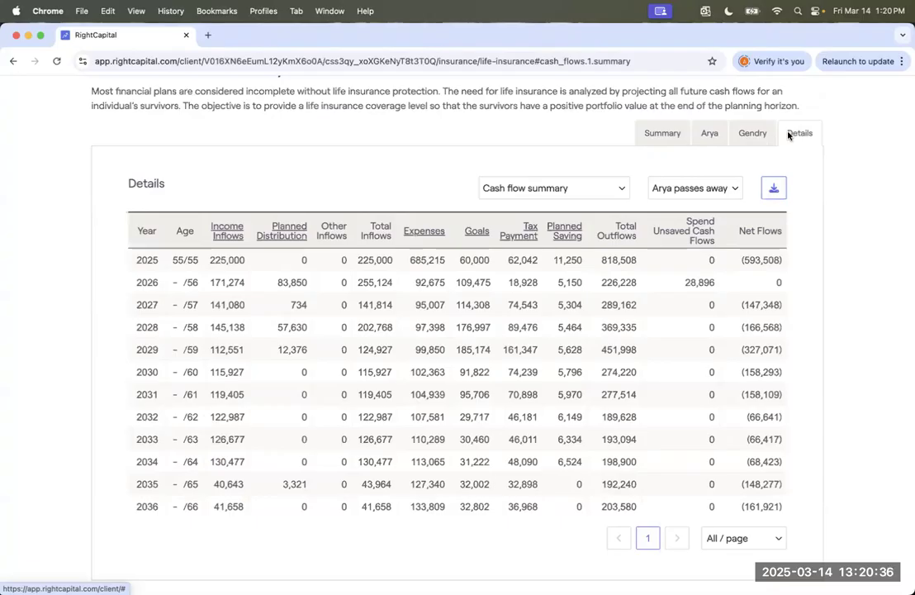
{"action": "left_click", "coordinate": [694, 189]}
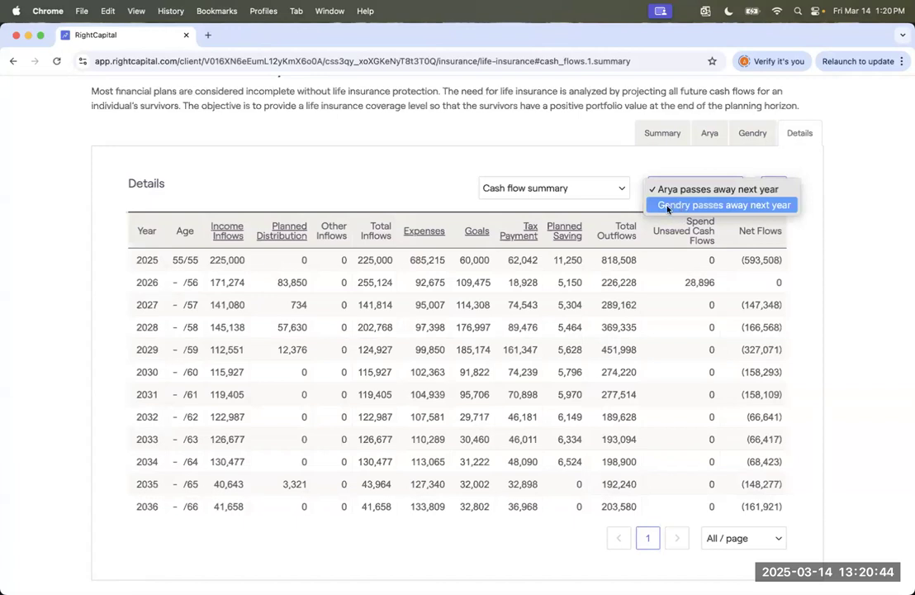
{"action": "left_click", "coordinate": [609, 163]}
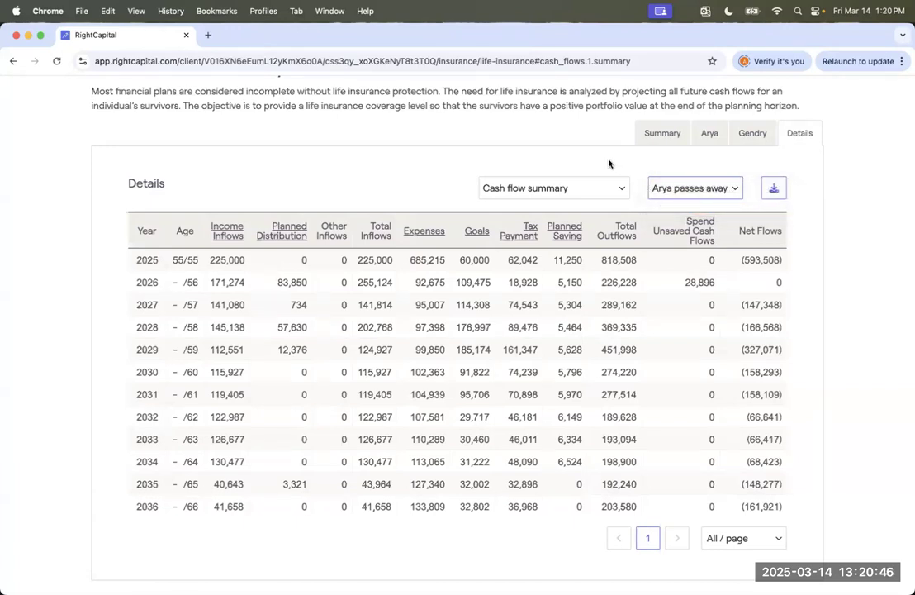
{"action": "left_click", "coordinate": [563, 191]}
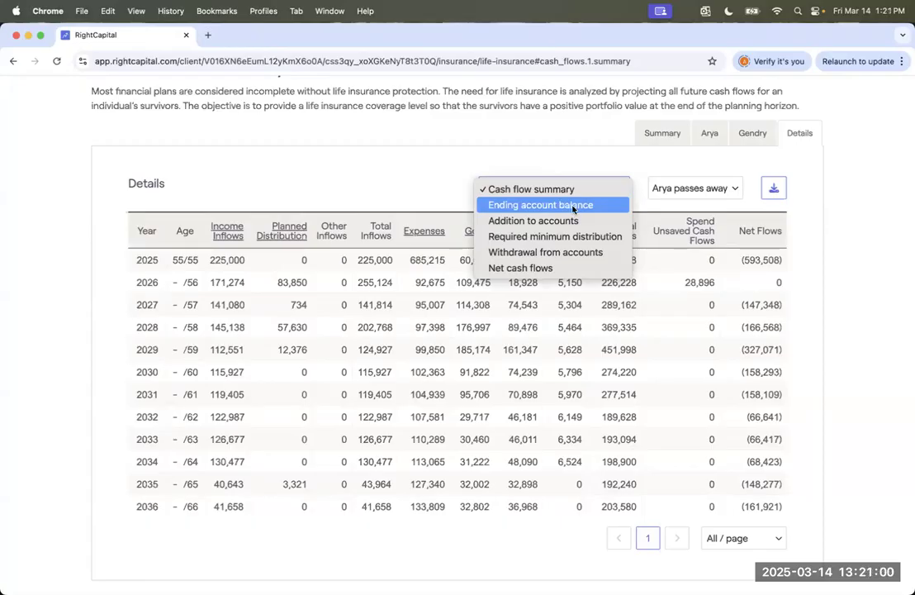
{"action": "left_click", "coordinate": [574, 210]}
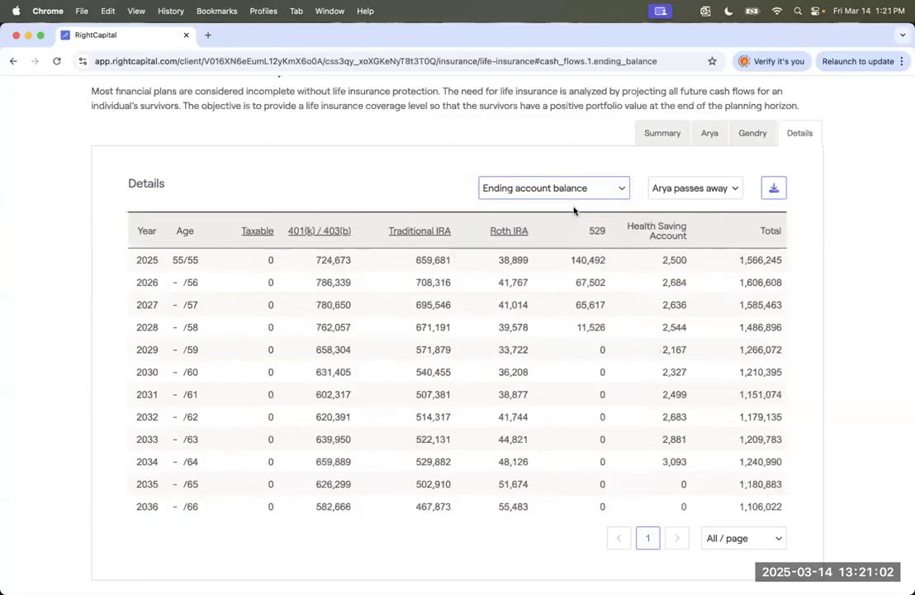
{"action": "left_click", "coordinate": [571, 188]}
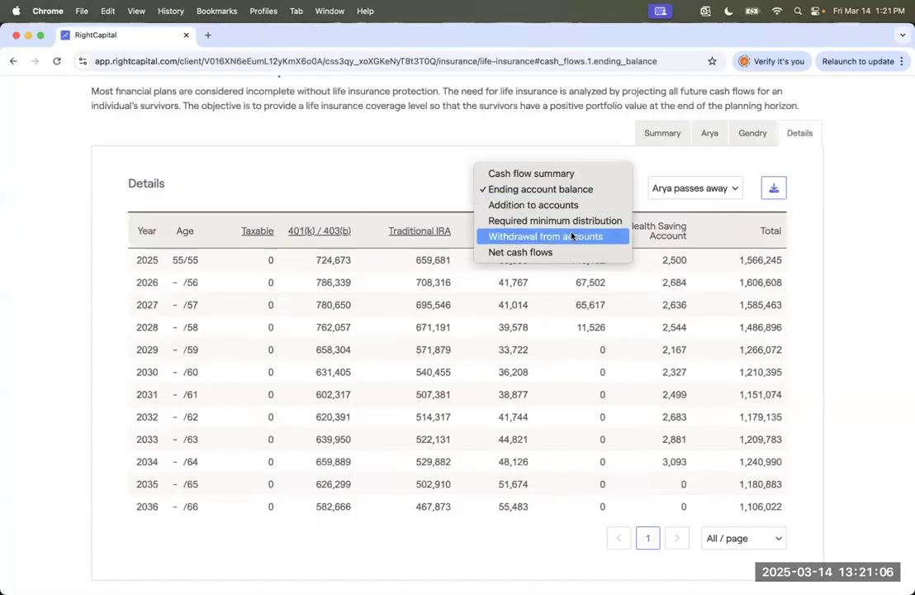
{"action": "left_click", "coordinate": [571, 174]}
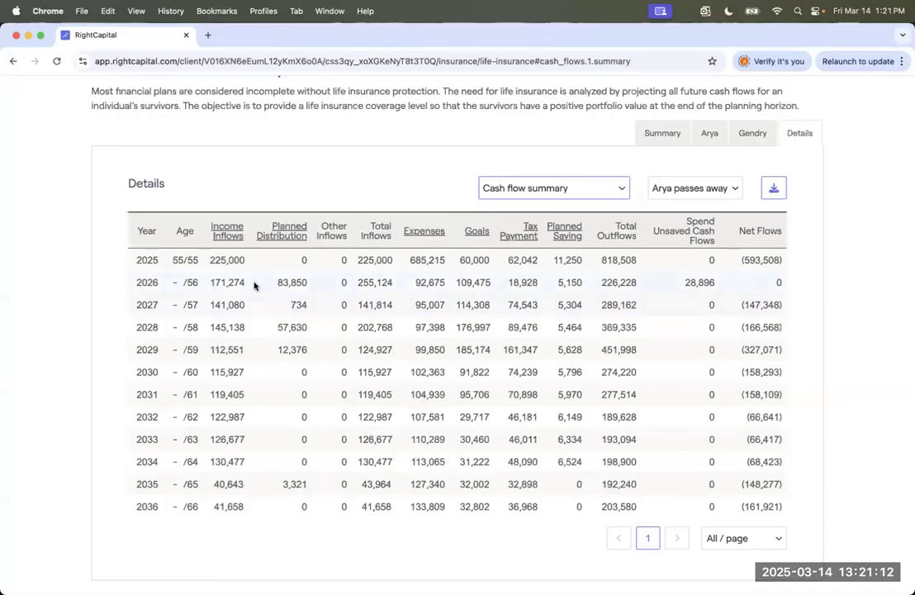
Inspect the salary breakdown within the cash flow summary's income inflows and return to the full details table
{"action": "left_click", "coordinate": [229, 236]}
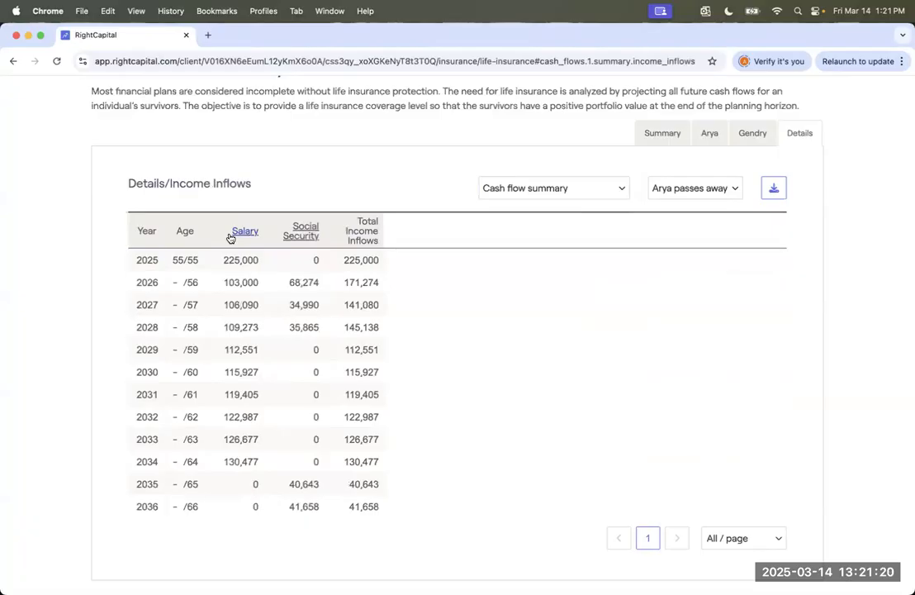
{"action": "left_click", "coordinate": [230, 236]}
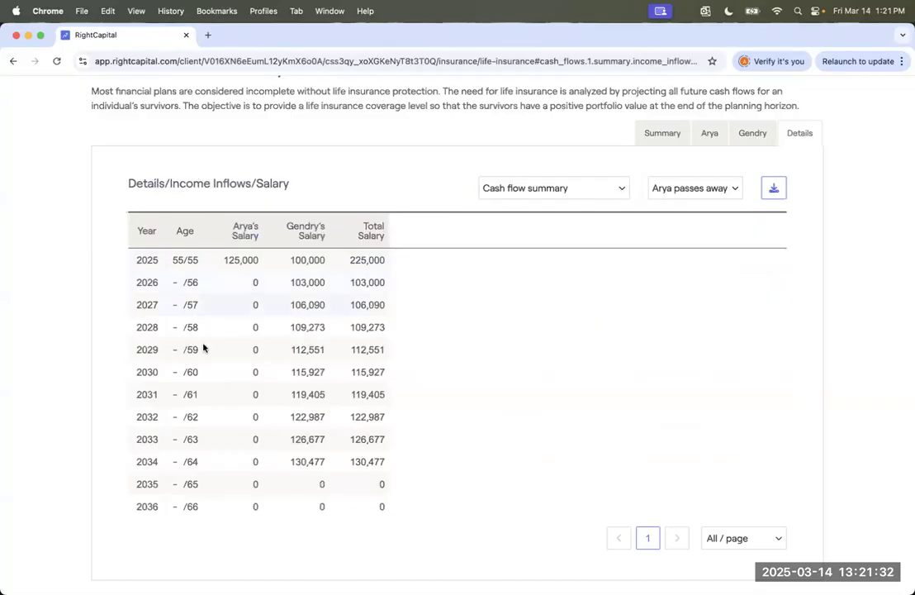
{"action": "left_click", "coordinate": [145, 183]}
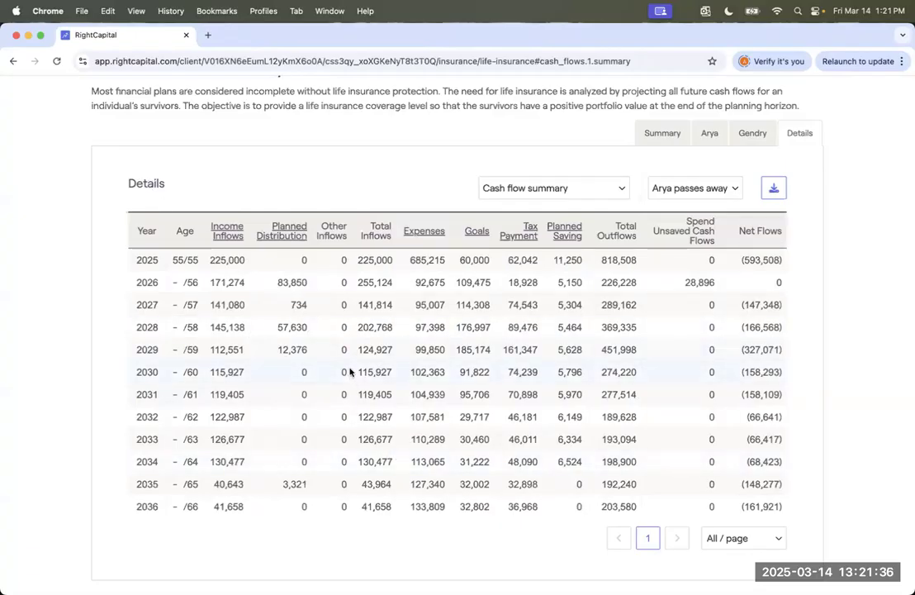
Examine the yearly expenses and their health care breakdown in the cash flow details, then return to the full table
{"action": "scroll", "coordinate": [350, 370], "scroll_direction": "down", "scroll_amount": 2}
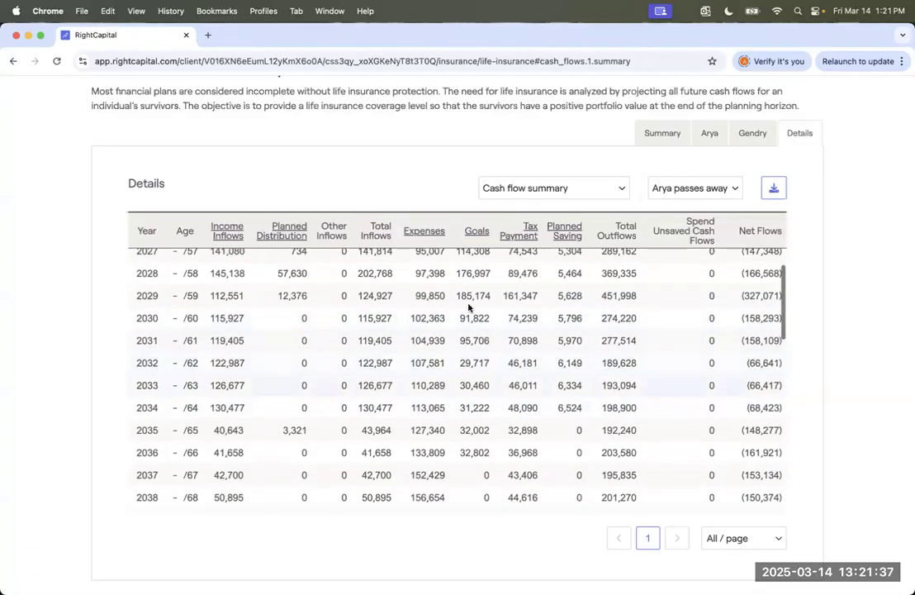
{"action": "left_click", "coordinate": [421, 231]}
{"action": "scroll", "coordinate": [401, 332], "scroll_direction": "down", "scroll_amount": 4}
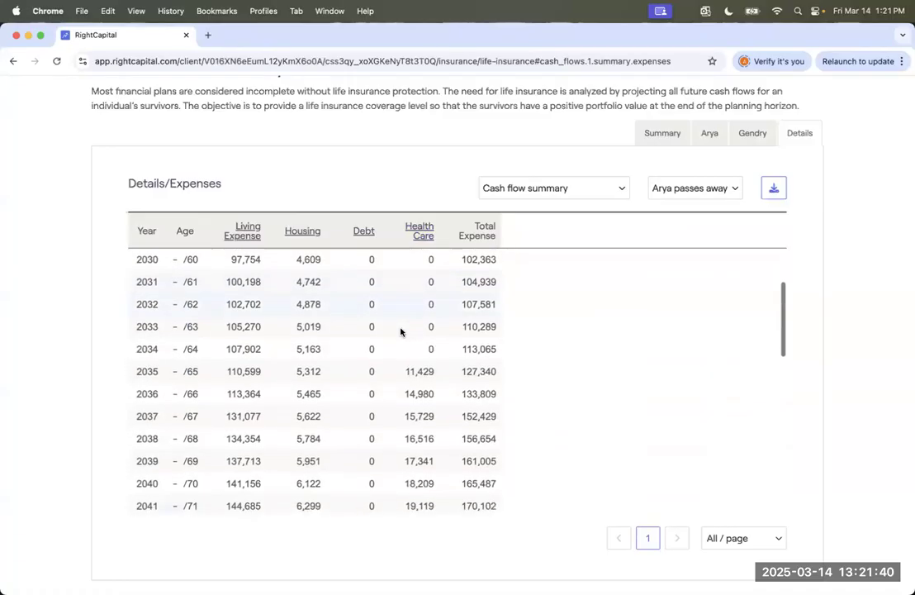
{"action": "left_click", "coordinate": [410, 238]}
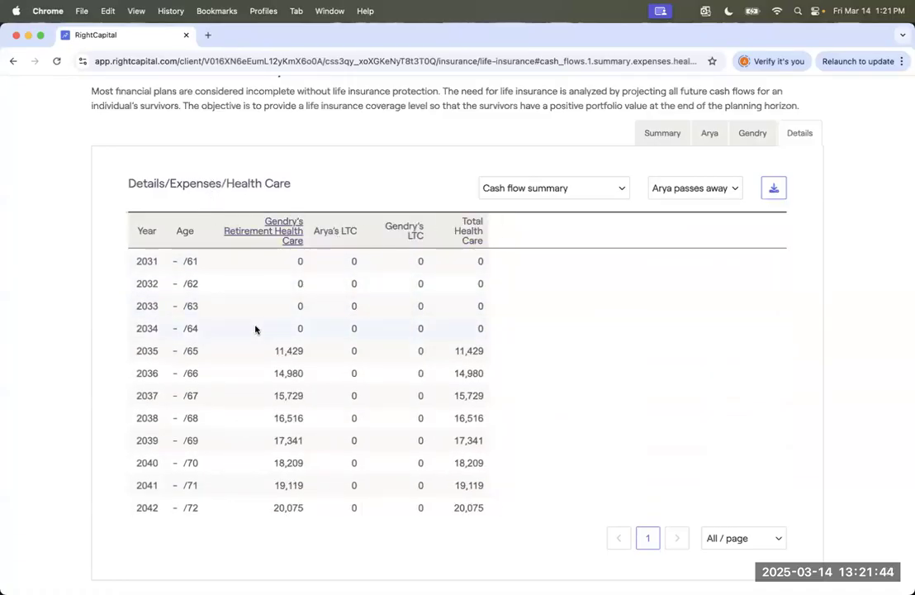
{"action": "scroll", "coordinate": [312, 360], "scroll_direction": "down", "scroll_amount": 2}
{"action": "scroll", "coordinate": [313, 360], "scroll_direction": "up", "scroll_amount": 4}
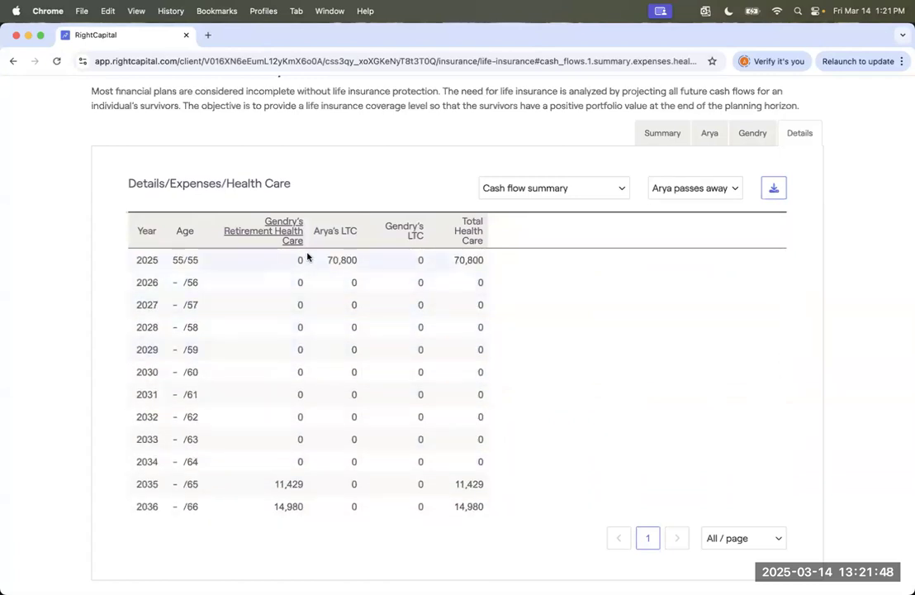
{"action": "left_click", "coordinate": [207, 184]}
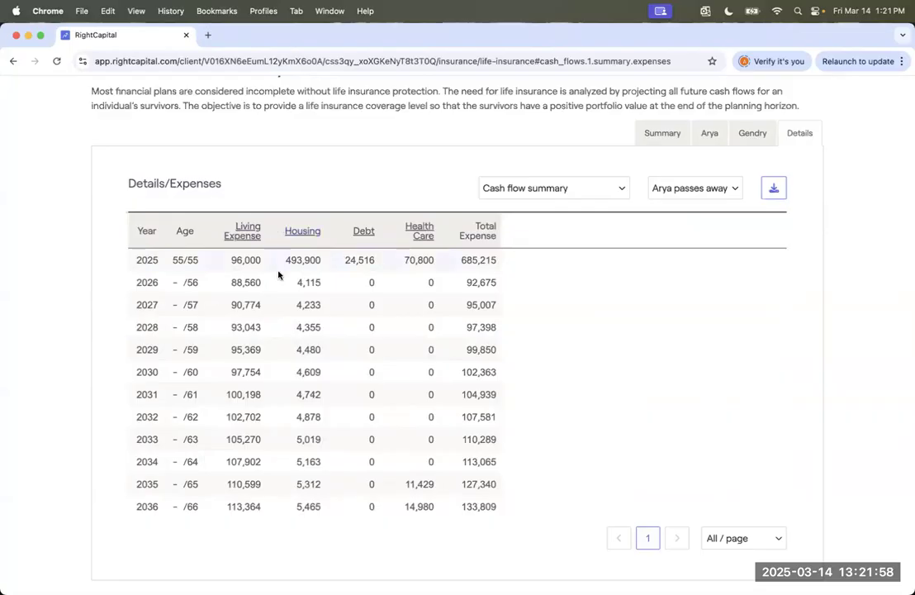
{"action": "left_click", "coordinate": [154, 182]}
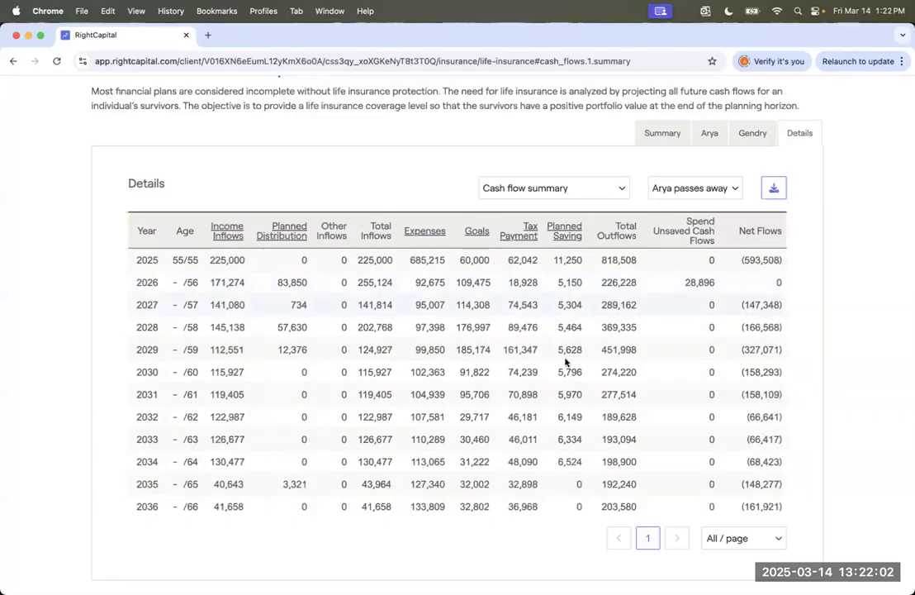
Inspect the 401(k) breakdown of the planned savings and return to the full details table
{"action": "left_click", "coordinate": [562, 232]}
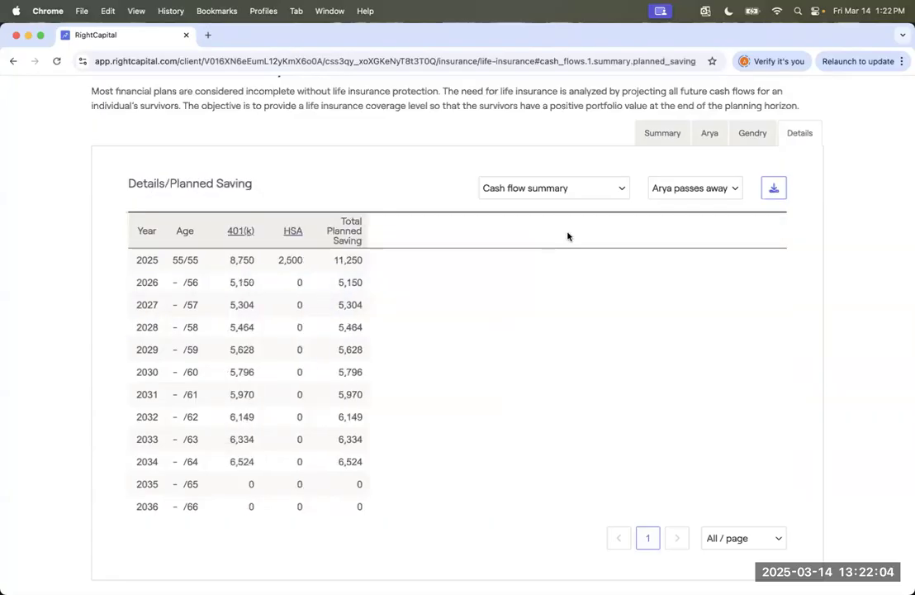
{"action": "left_click", "coordinate": [241, 232]}
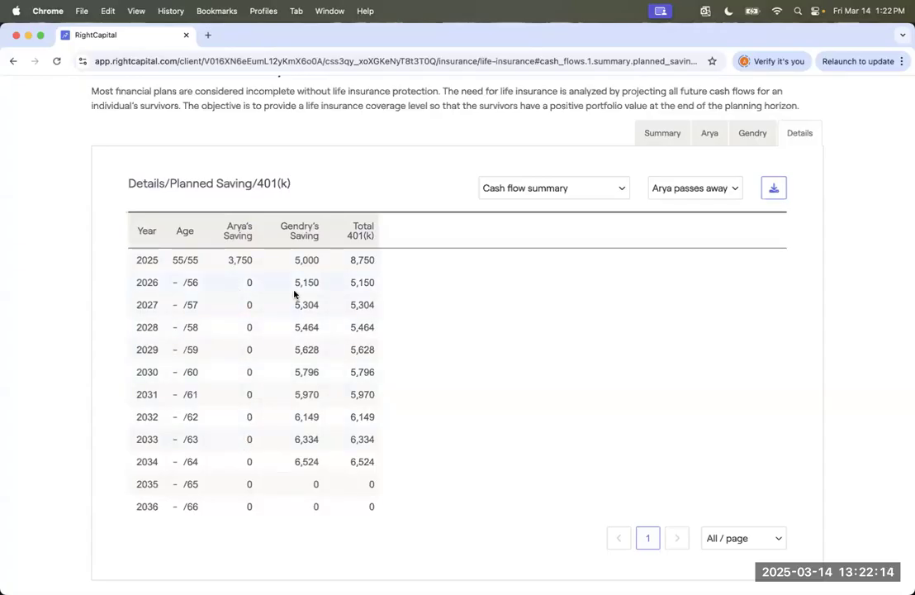
{"action": "left_click", "coordinate": [136, 182]}
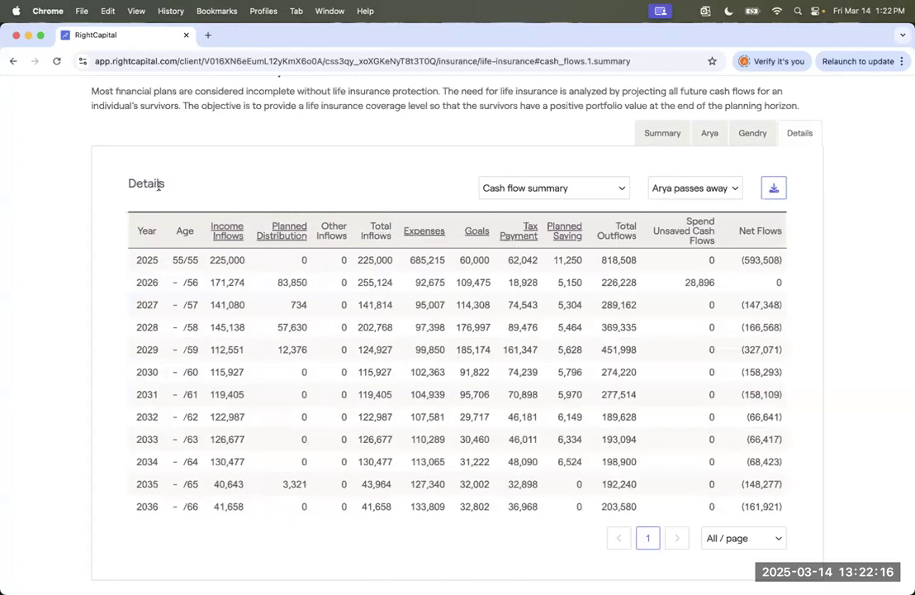
Read the cash flow summary through its final projection year and return to the life insurance analysis summary
{"action": "scroll", "coordinate": [528, 289], "scroll_direction": "down", "scroll_amount": 1}
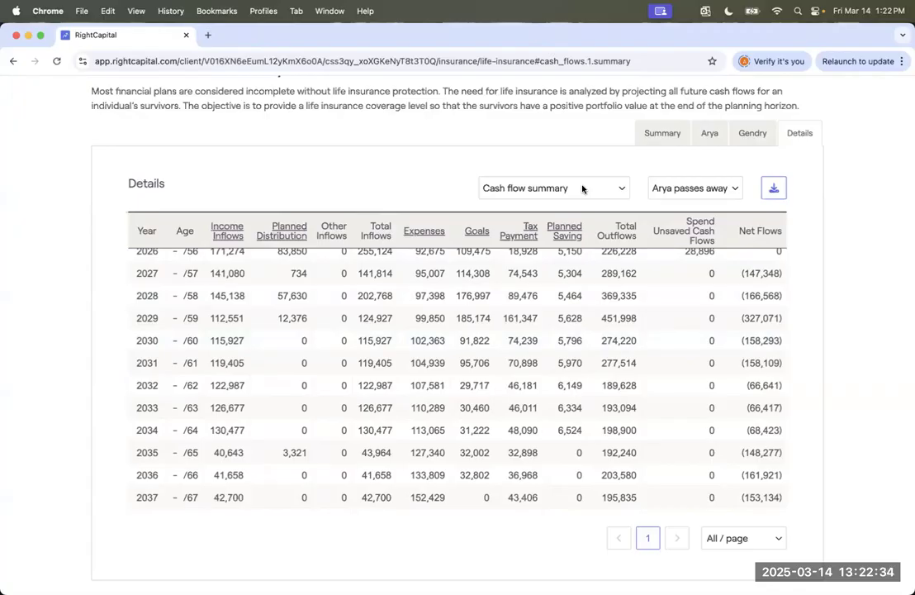
{"action": "scroll", "coordinate": [582, 275], "scroll_direction": "down", "scroll_amount": 10}
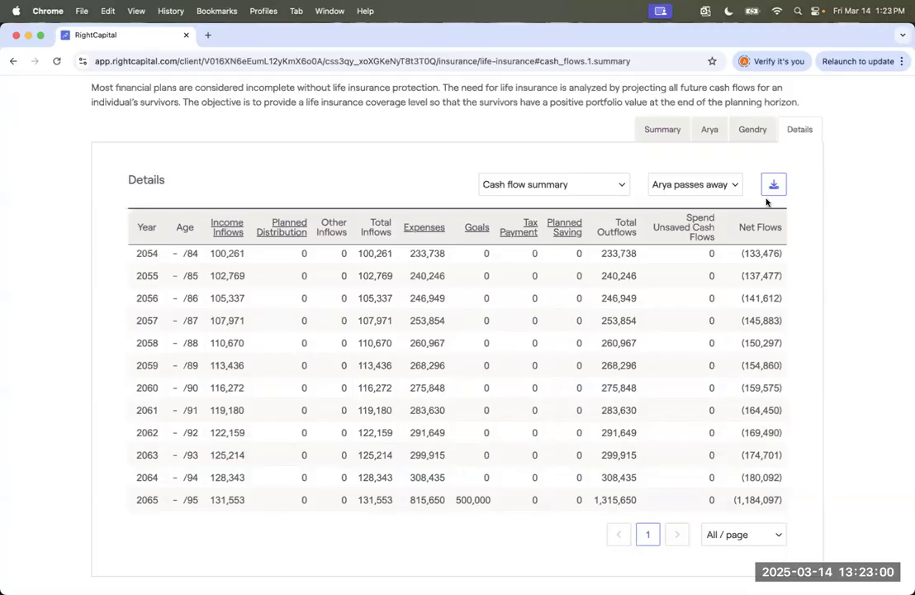
{"action": "left_click", "coordinate": [663, 129]}
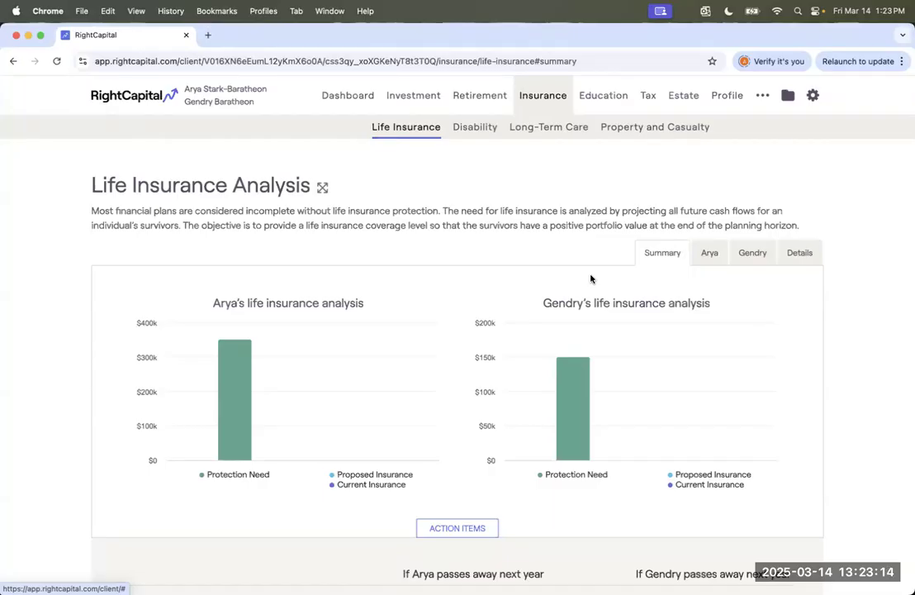
Open the Human Life Value calculator and examine both spouses' values and underlying income, retirement, discount and tax inputs
{"action": "left_click", "coordinate": [763, 99]}
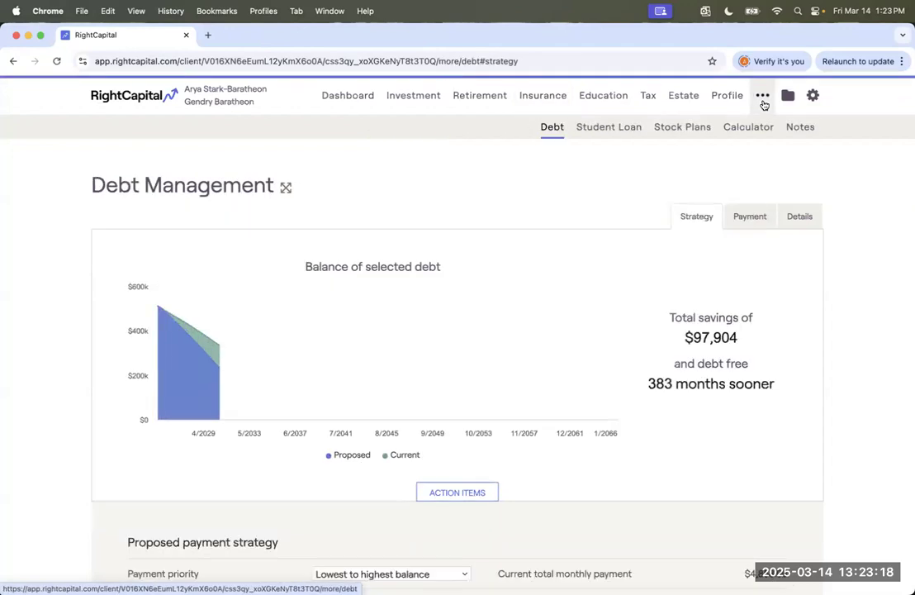
{"action": "left_click", "coordinate": [748, 127]}
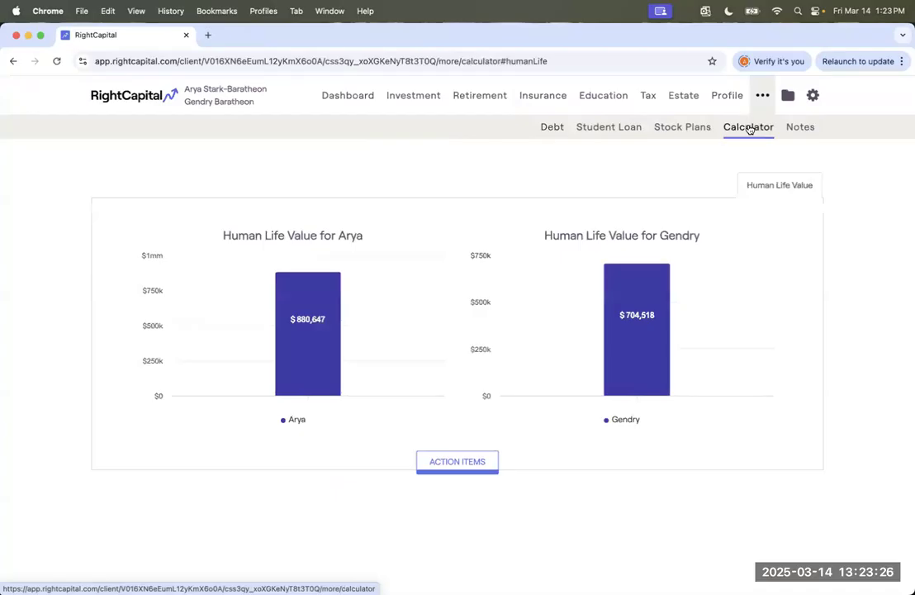
{"action": "left_click", "coordinate": [469, 468]}
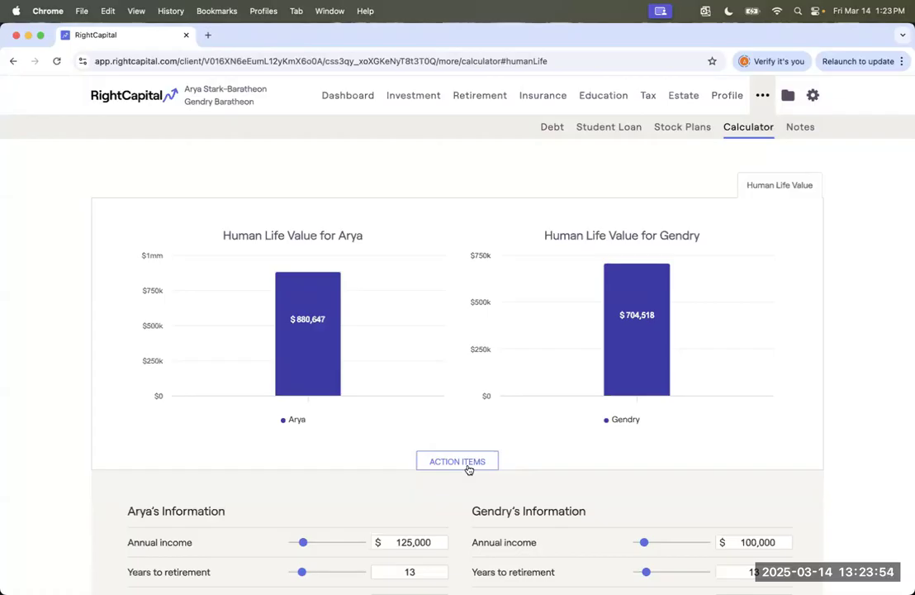
{"action": "scroll", "coordinate": [467, 469], "scroll_direction": "down", "scroll_amount": 3}
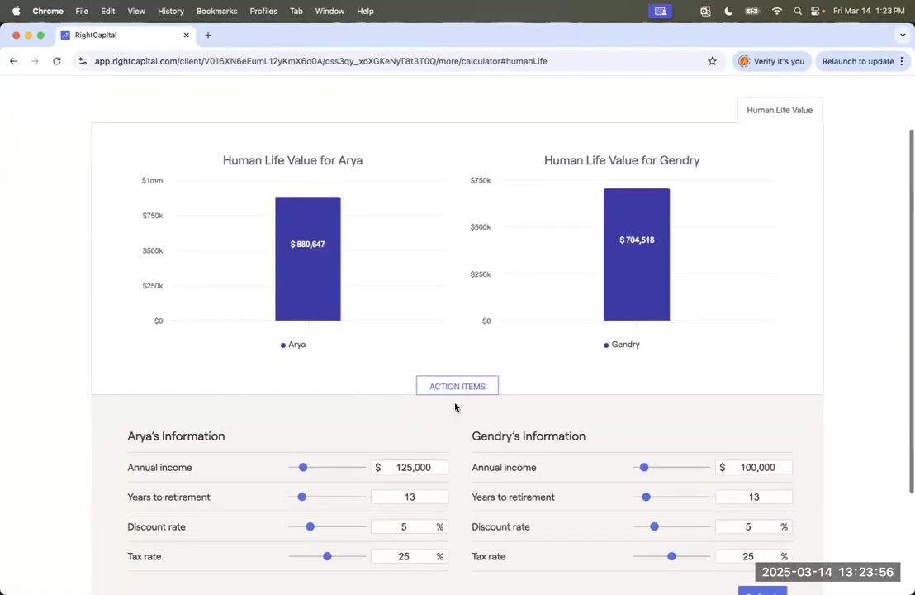
{"action": "mouse_move", "coordinate": [346, 314]}
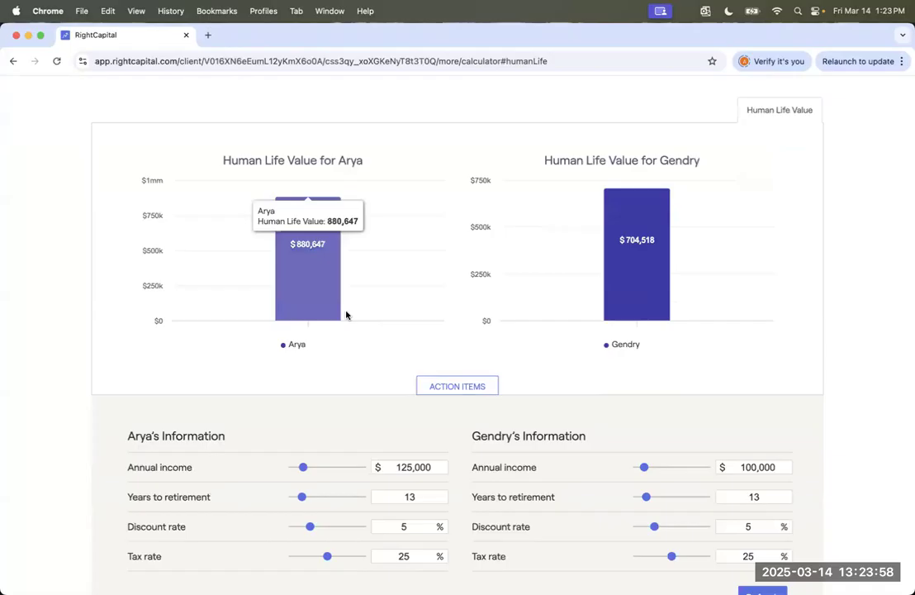
{"action": "mouse_move", "coordinate": [644, 278]}
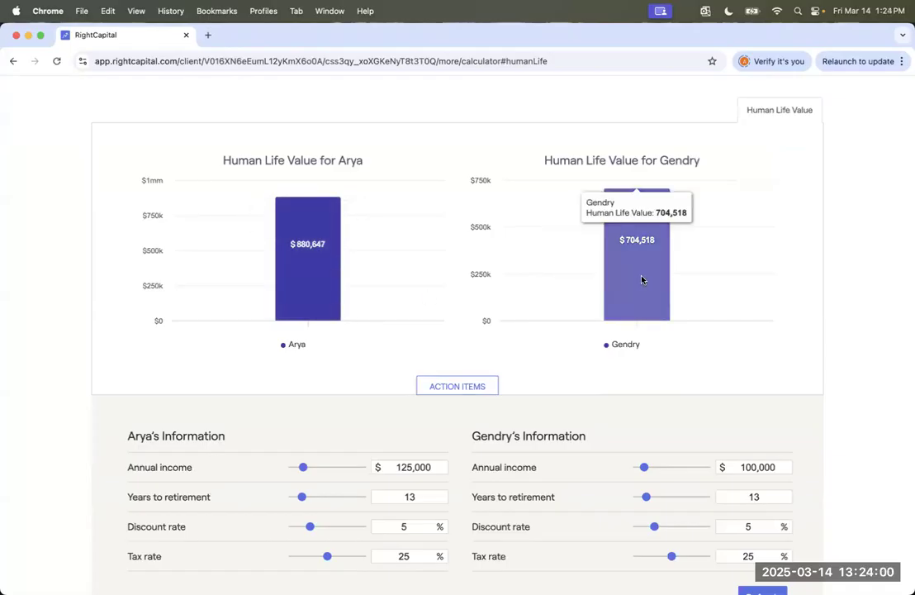
Review both spouses' annual income, years to retirement, discount rate and tax rate fields along with the calculator's description
{"action": "scroll", "coordinate": [551, 345], "scroll_direction": "down", "scroll_amount": 3}
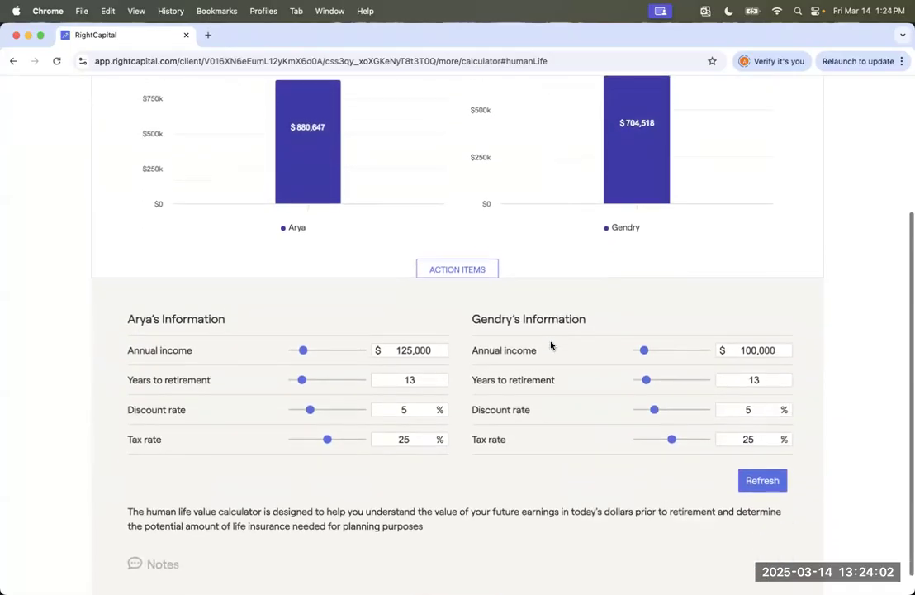
{"action": "scroll", "coordinate": [551, 345], "scroll_direction": "down", "scroll_amount": 1}
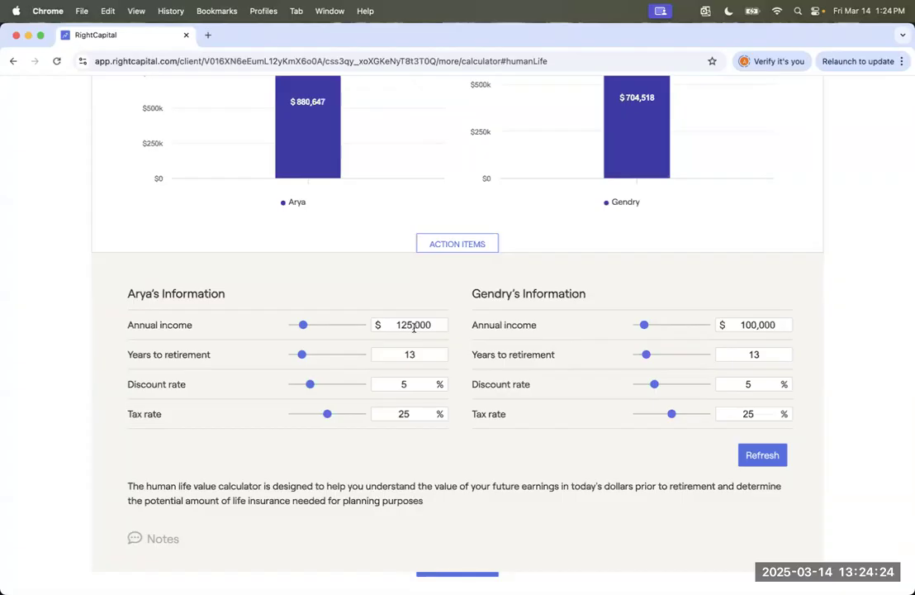
{"action": "left_click_drag", "start_coordinate": [415, 327], "coordinate": [392, 325]}
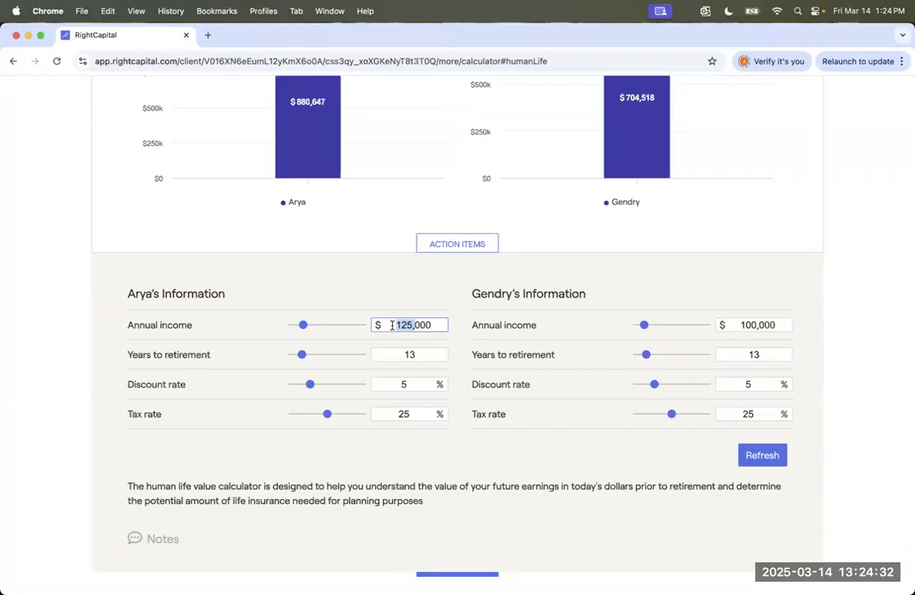
{"action": "left_click", "coordinate": [747, 353]}
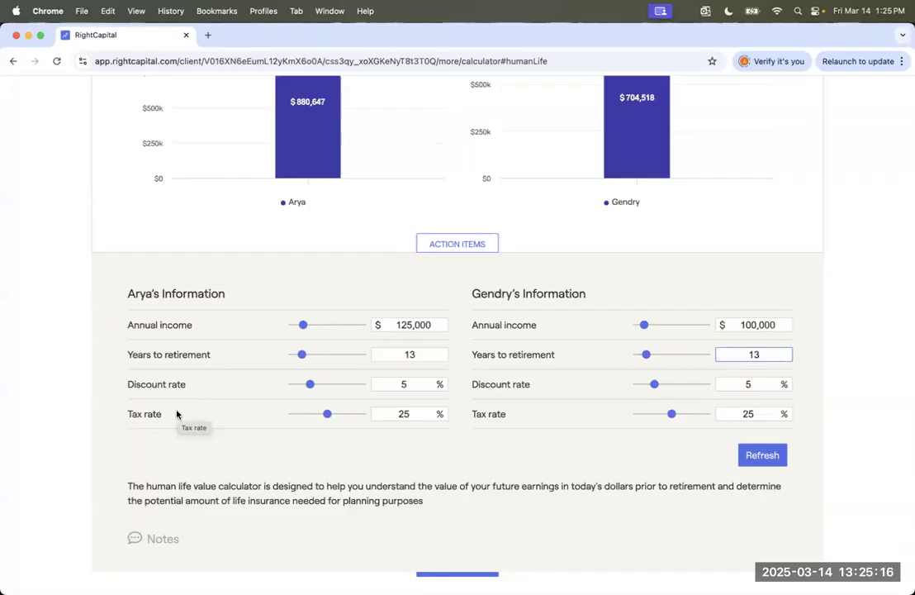
Set both spouses' tax rates to 0% and recalculate their human life values
{"action": "scroll", "coordinate": [269, 407], "scroll_direction": "up", "scroll_amount": 3}
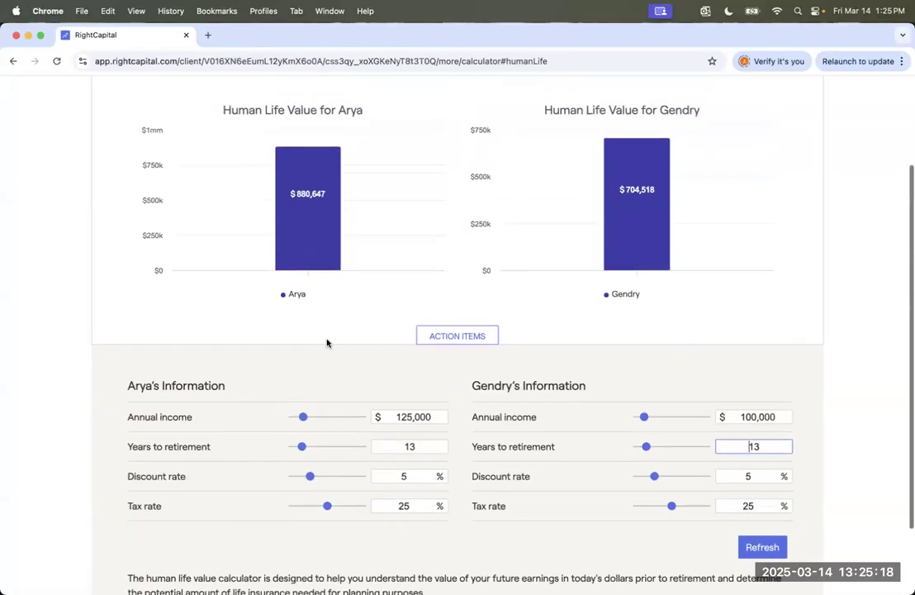
{"action": "left_click_drag", "start_coordinate": [327, 505], "coordinate": [277, 502]}
{"action": "left_click_drag", "start_coordinate": [672, 506], "coordinate": [632, 506]}
{"action": "left_click", "coordinate": [768, 549]}
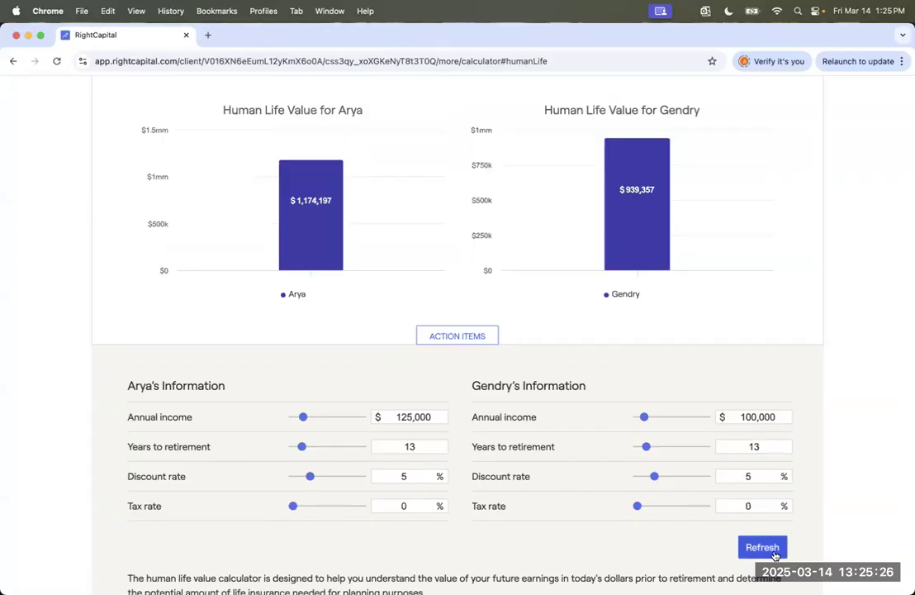
Restore both spouses' tax rates to 25% and refresh the human life value charts
{"action": "scroll", "coordinate": [768, 545], "scroll_direction": "down", "scroll_amount": 1}
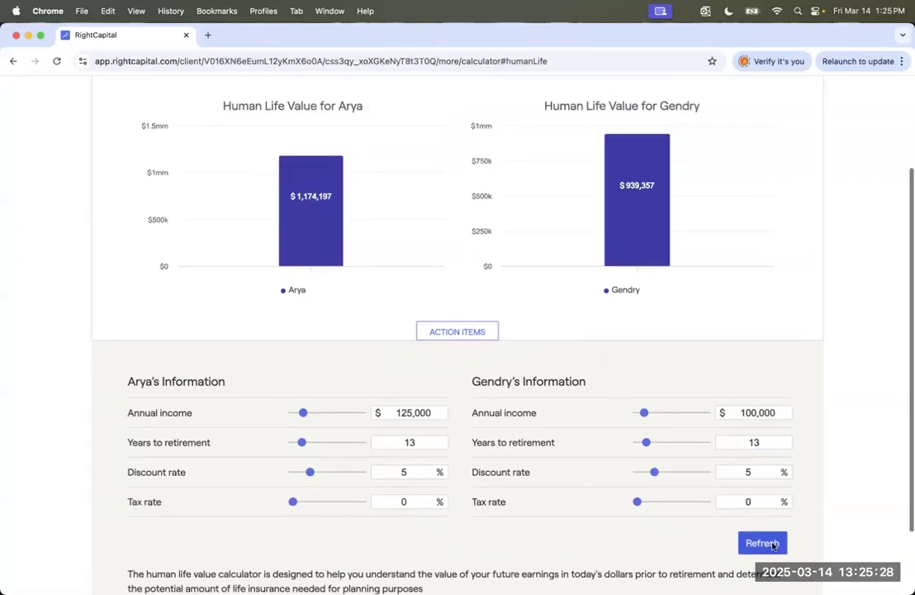
{"action": "left_click", "coordinate": [749, 492]}
{"action": "type", "text": "25"}
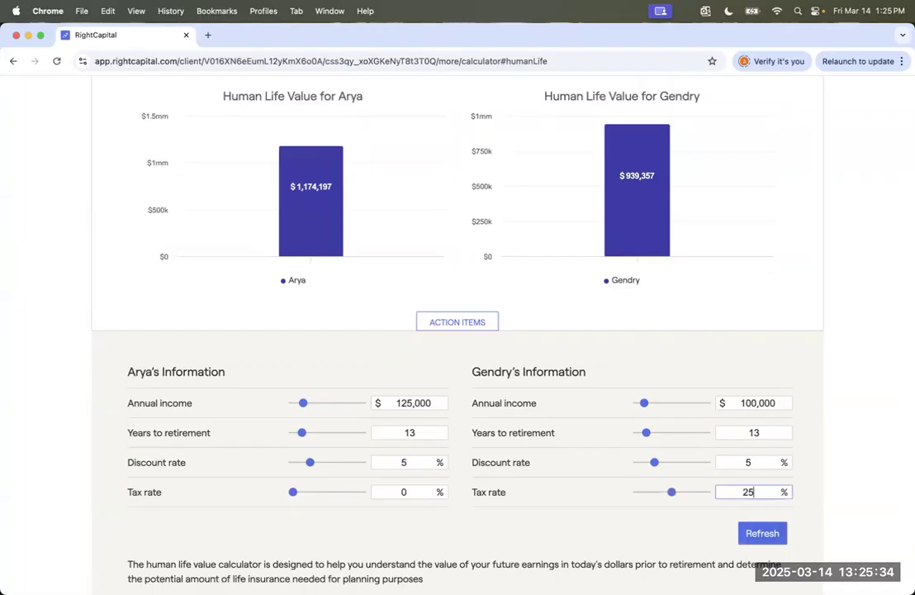
{"action": "left_click", "coordinate": [422, 492]}
{"action": "double_click", "coordinate": [422, 492]}
{"action": "type", "text": "25"}
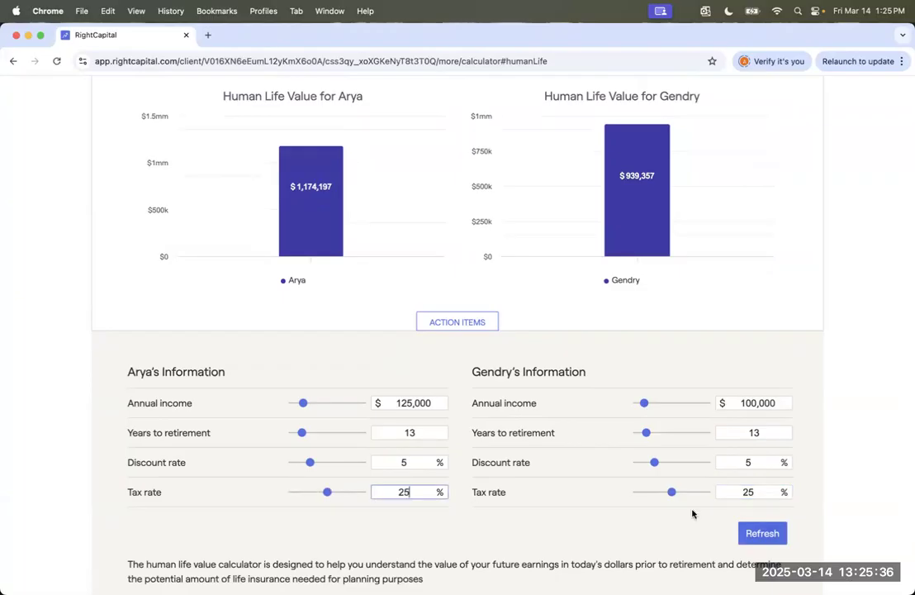
{"action": "left_click", "coordinate": [762, 533]}
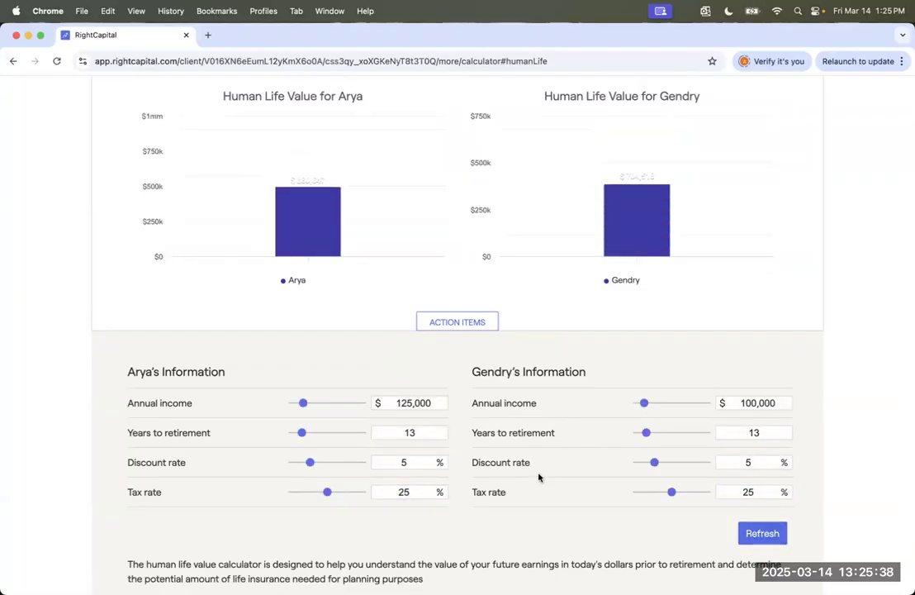
Set the years to retirement to 15 for both spouses and recalculate their human life values
{"action": "scroll", "coordinate": [539, 477], "scroll_direction": "up", "scroll_amount": 1}
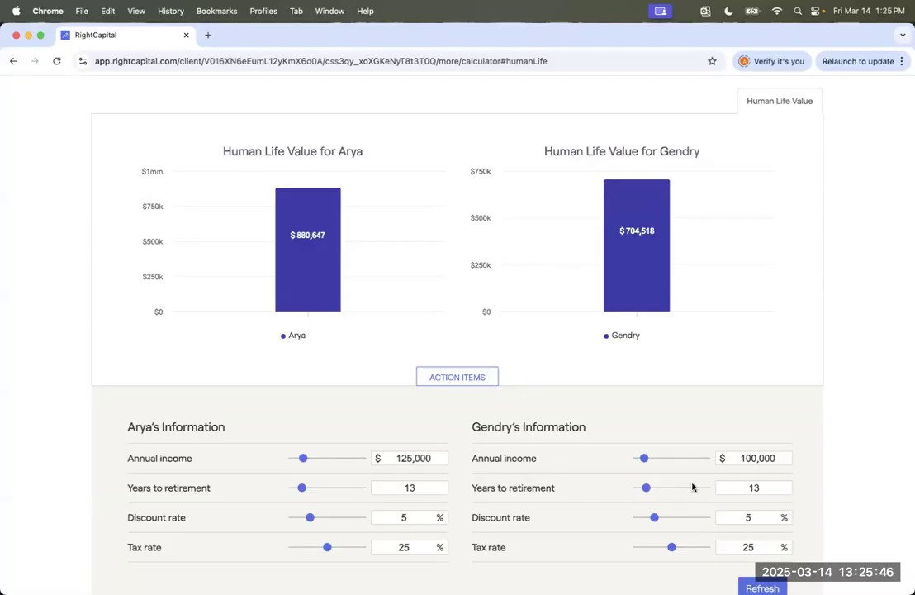
{"action": "left_click", "coordinate": [755, 489]}
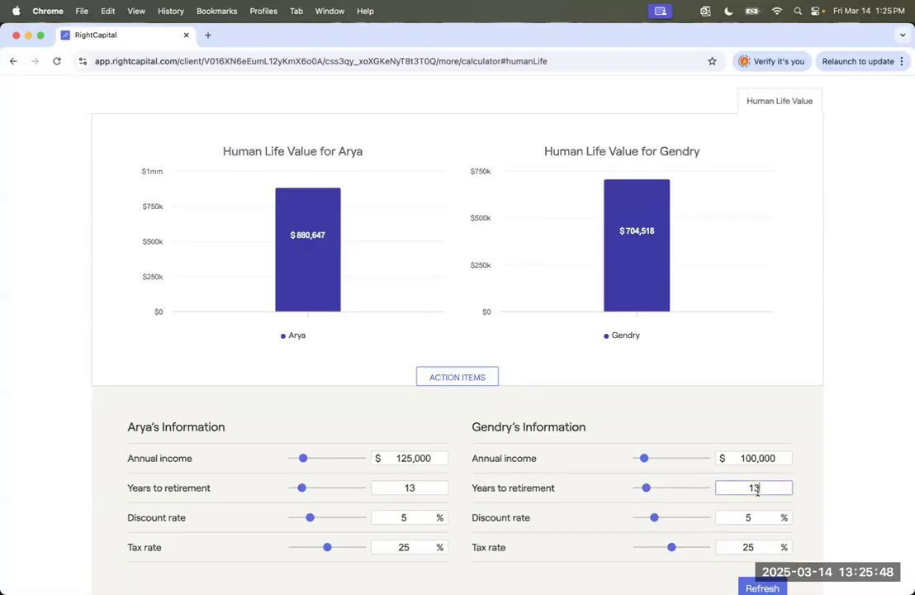
{"action": "key", "text": "BackSpace"}
{"action": "type", "text": "5"}
{"action": "left_click", "coordinate": [431, 490]}
{"action": "key", "text": "BackSpace"}
{"action": "type", "text": "15"}
{"action": "key", "text": "BackSpace"}
{"action": "key", "text": "BackSpace"}
{"action": "type", "text": "5"}
{"action": "scroll", "coordinate": [570, 502], "scroll_direction": "down", "scroll_amount": 3}
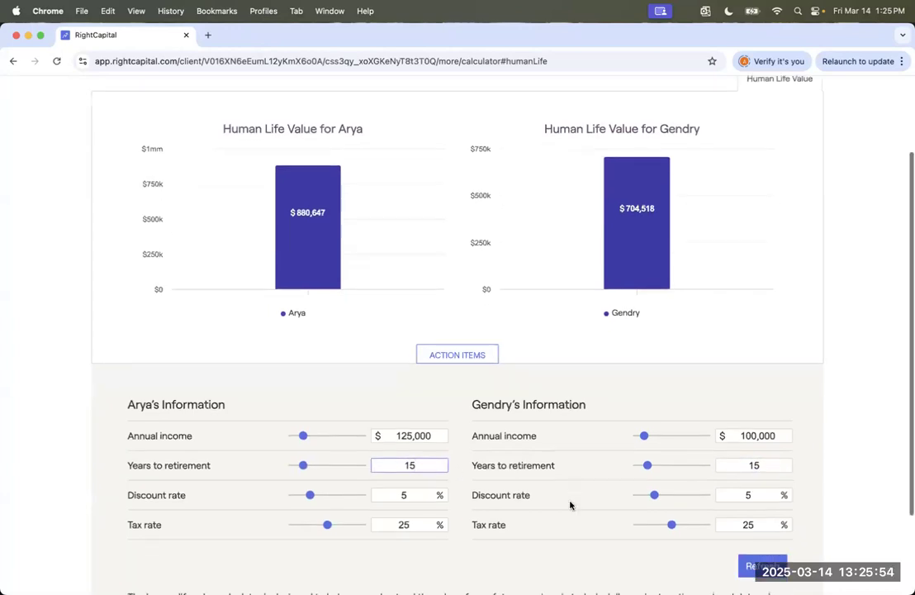
{"action": "left_click", "coordinate": [775, 519]}
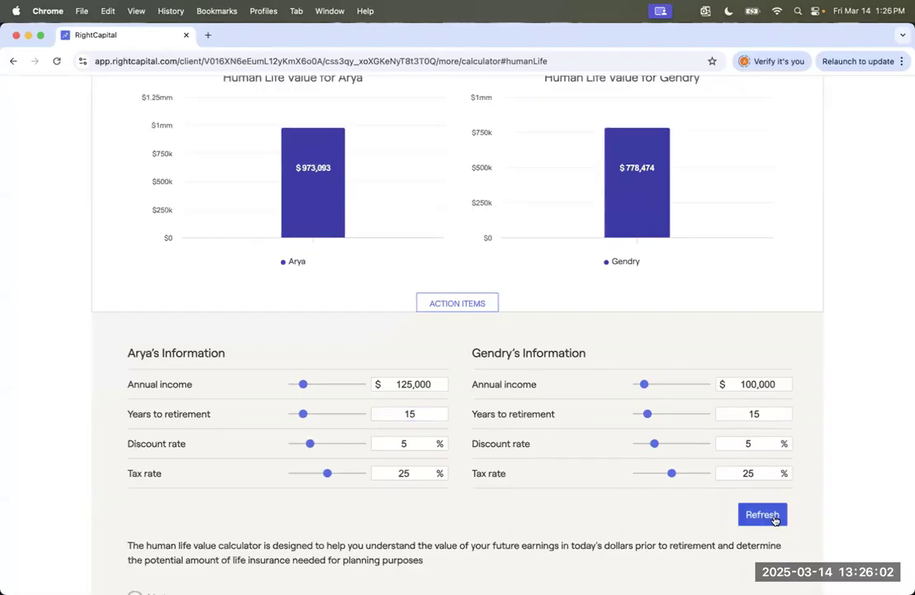
Open the retirement analysis, go through the proposed plan's action items and open them for editing
{"action": "scroll", "coordinate": [774, 520], "scroll_direction": "up", "scroll_amount": 4}
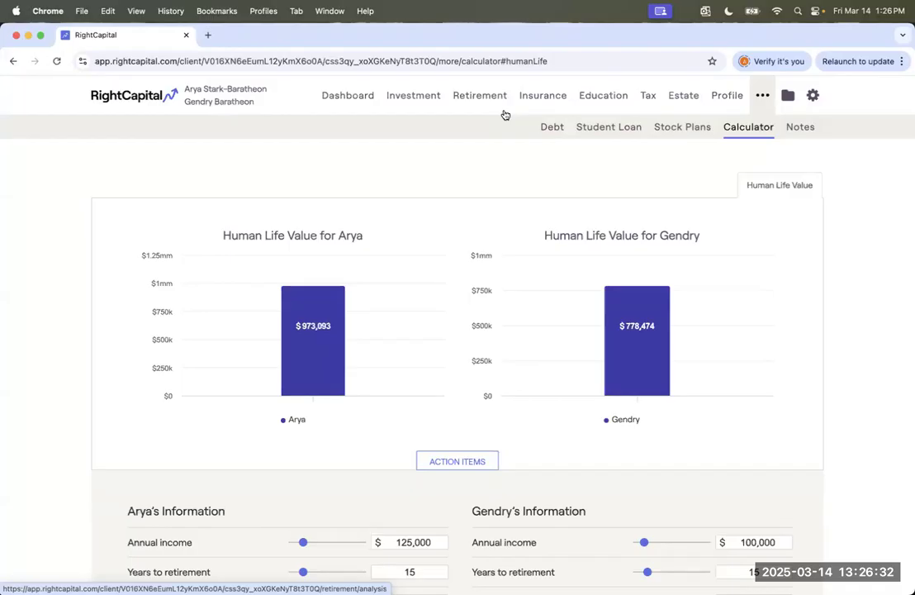
{"action": "left_click", "coordinate": [479, 94]}
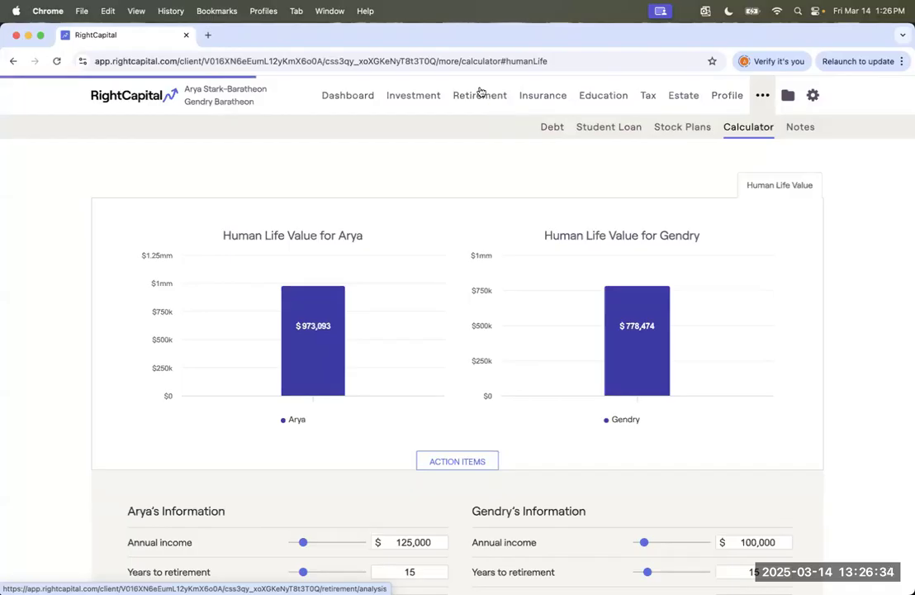
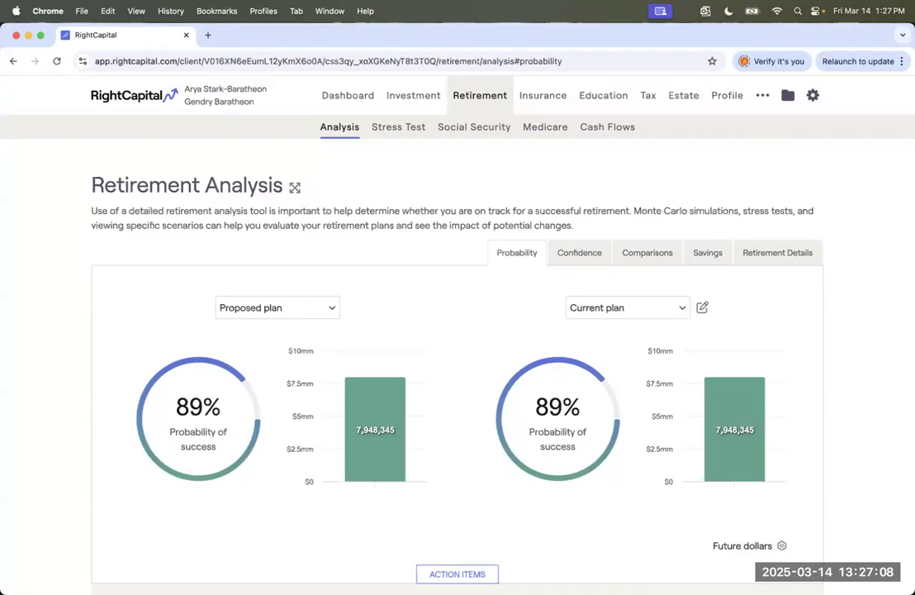
{"action": "scroll", "coordinate": [458, 331], "scroll_direction": "down", "scroll_amount": 5}
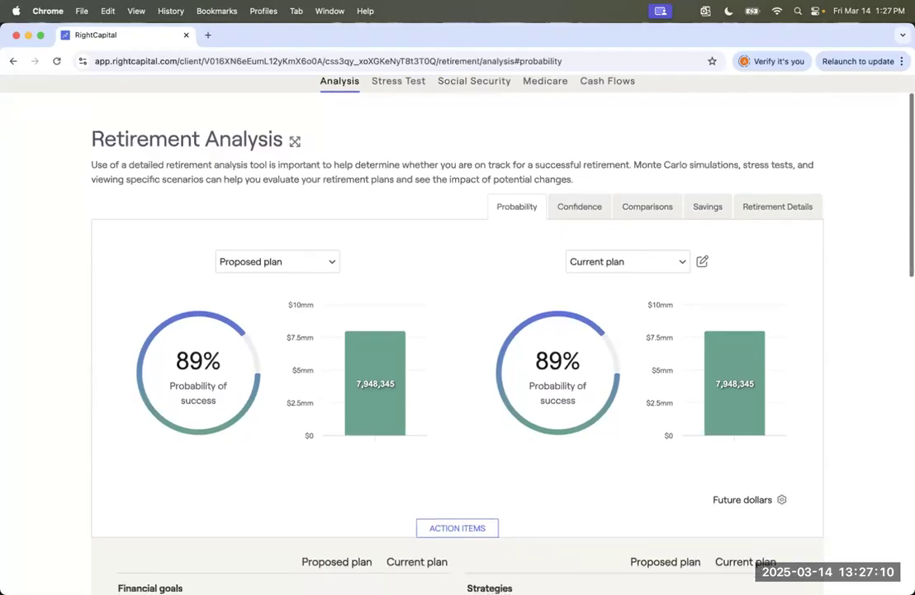
{"action": "scroll", "coordinate": [458, 330], "scroll_direction": "down", "scroll_amount": 2}
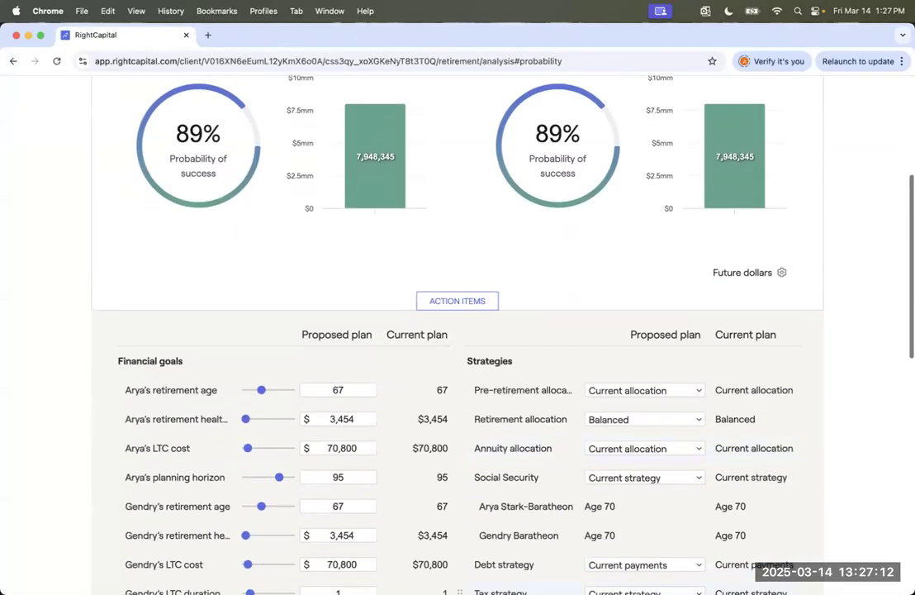
{"action": "scroll", "coordinate": [457, 331], "scroll_direction": "down", "scroll_amount": 2}
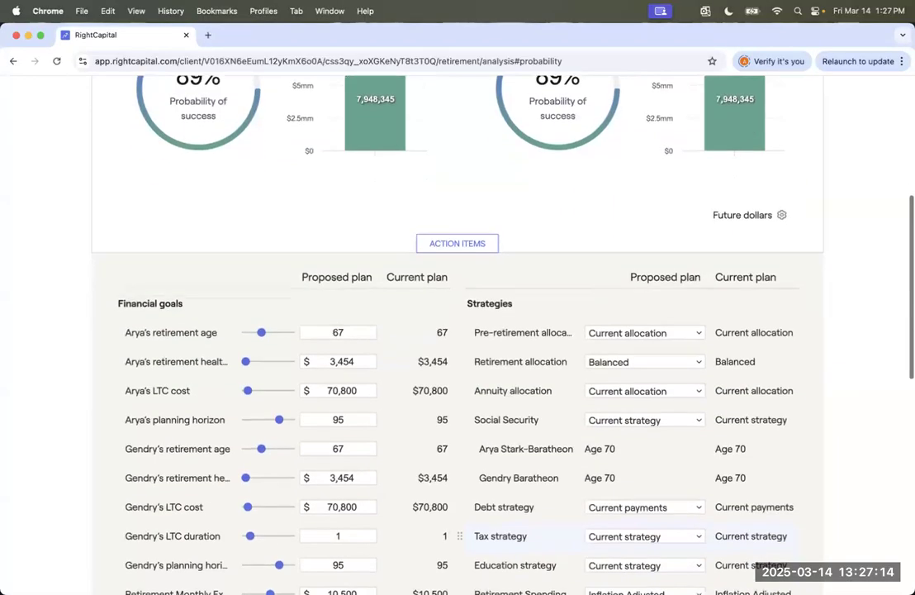
{"action": "scroll", "coordinate": [457, 330], "scroll_direction": "down", "scroll_amount": 2}
{"action": "scroll", "coordinate": [613, 420], "scroll_direction": "down", "scroll_amount": 12}
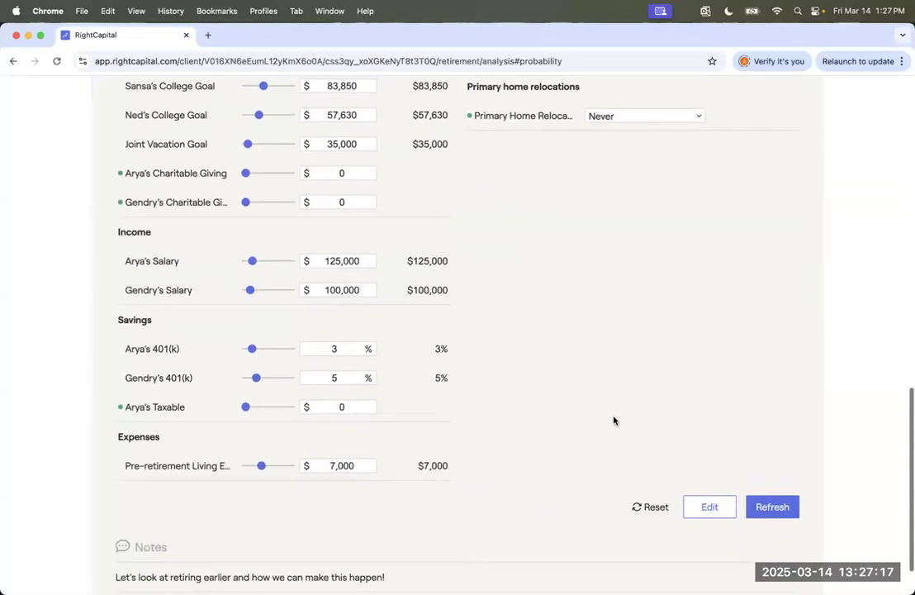
{"action": "left_click", "coordinate": [707, 506]}
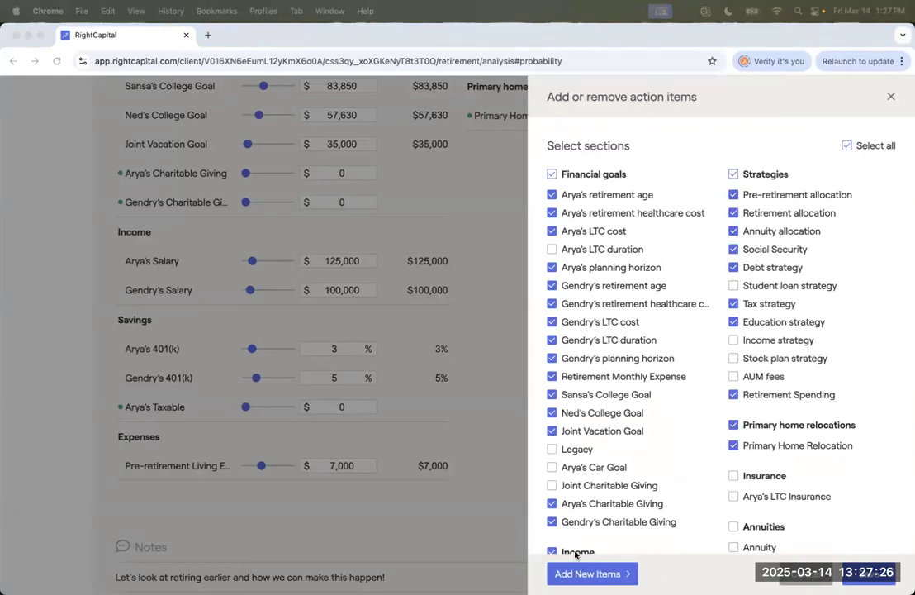
Add a new Whole Life insurance policy to the proposed plan's action items
{"action": "left_click", "coordinate": [607, 577]}
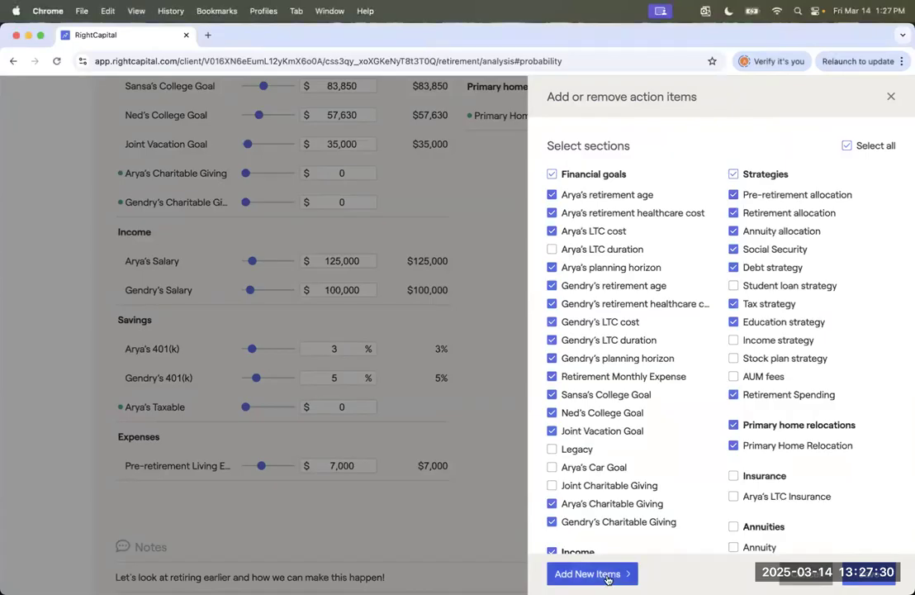
{"action": "left_click", "coordinate": [578, 574]}
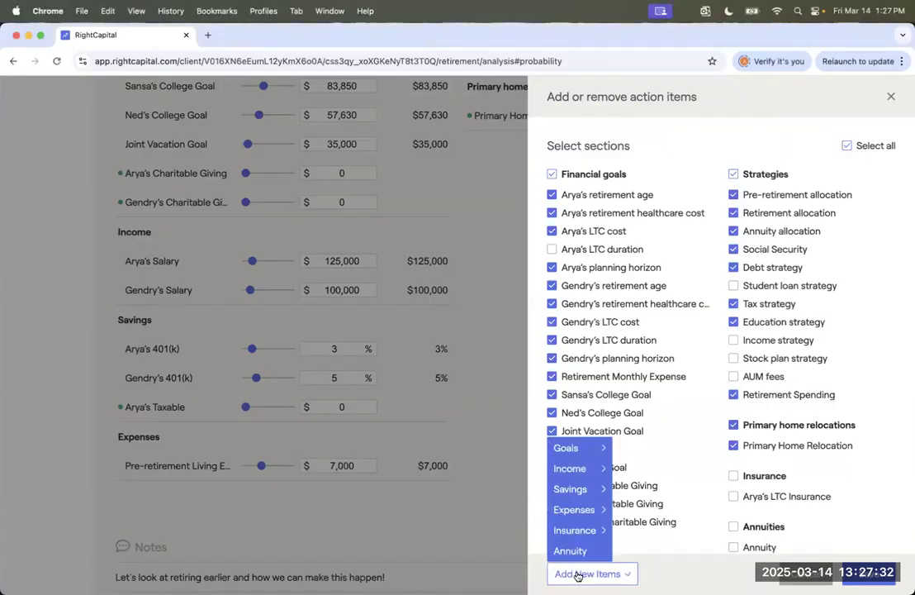
{"action": "mouse_move", "coordinate": [578, 535]}
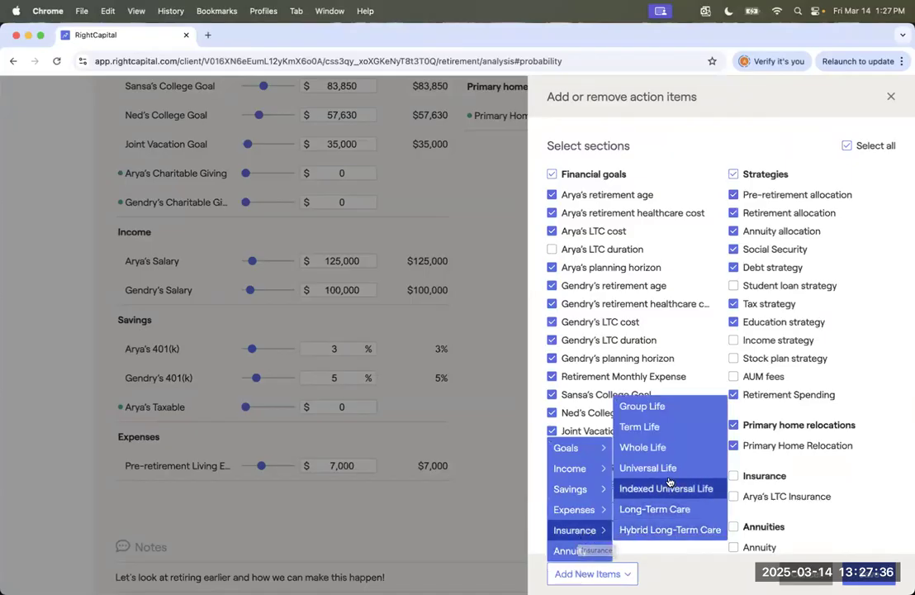
{"action": "left_click", "coordinate": [663, 452]}
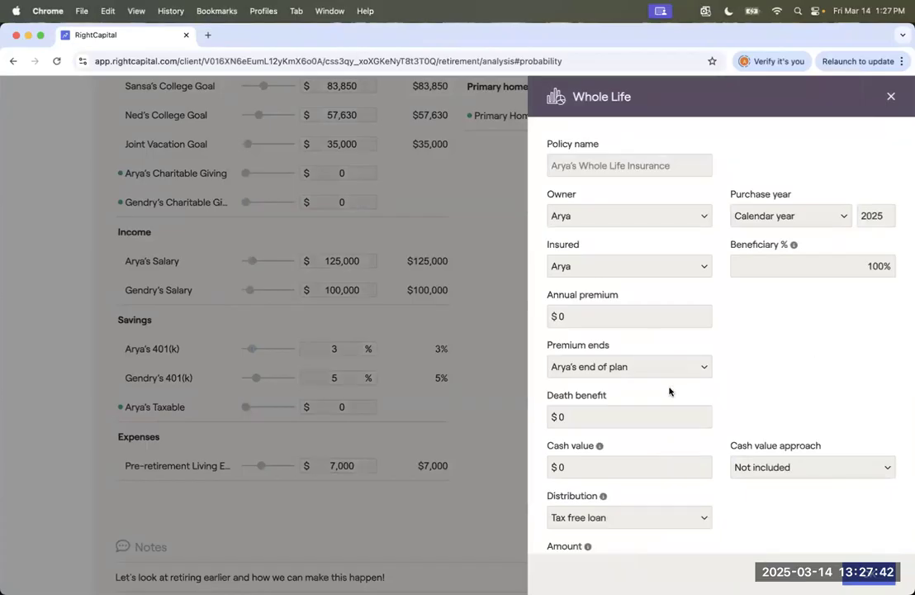
Inspect the Whole Life policy's insured-person choices and the explanation of its beneficiary percentage, keeping the existing selection
{"action": "scroll", "coordinate": [669, 392], "scroll_direction": "down", "scroll_amount": 2}
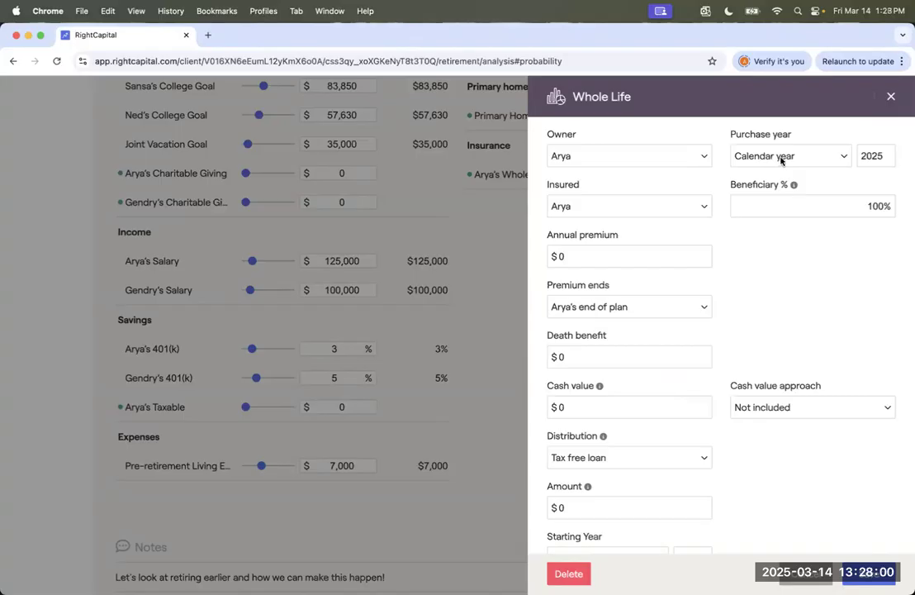
{"action": "left_click", "coordinate": [687, 206]}
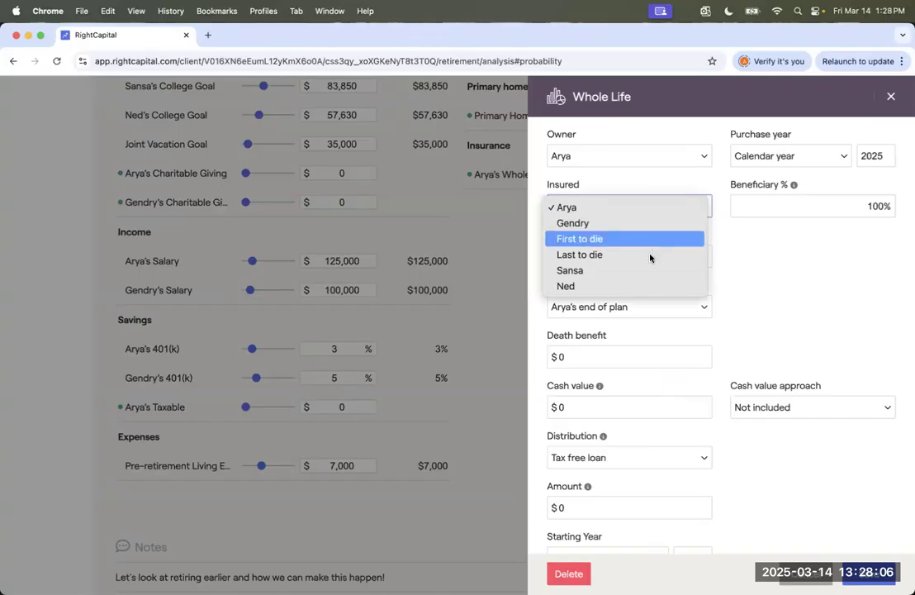
{"action": "left_click", "coordinate": [862, 224]}
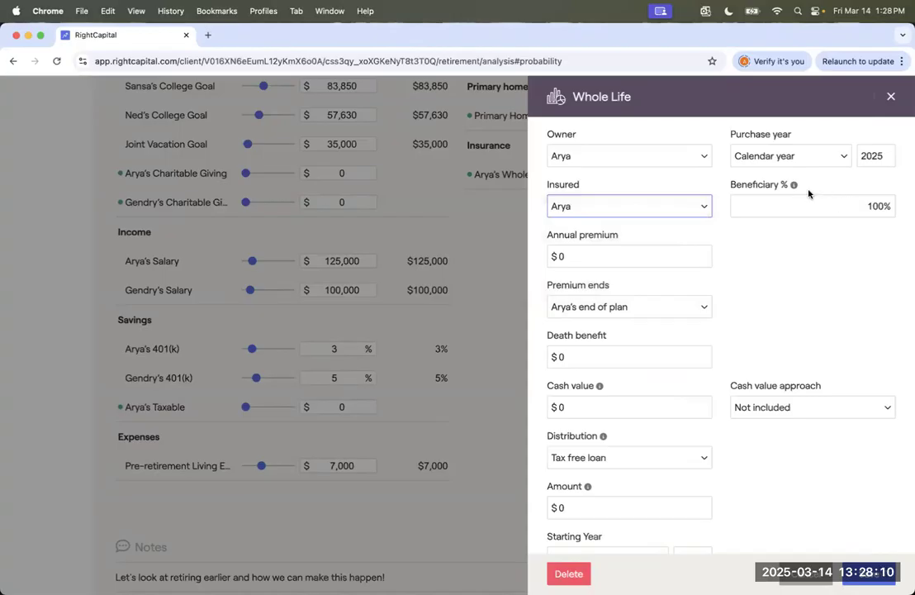
{"action": "mouse_move", "coordinate": [795, 188]}
Set the Whole Life policy's annual premium to $5,530
{"action": "left_click", "coordinate": [594, 258]}
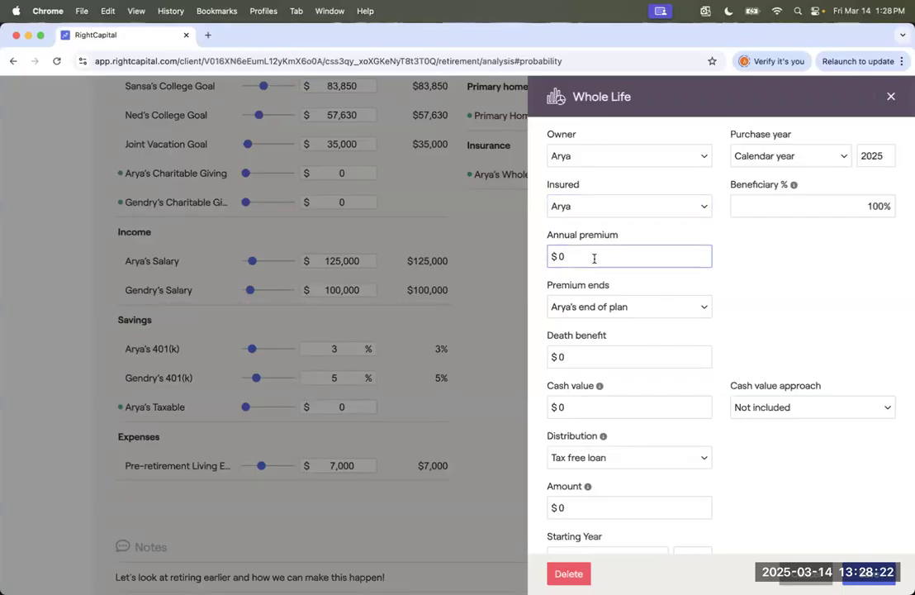
{"action": "key", "text": "BackSpace"}
{"action": "type", "text": "5530"}
Set the Whole Life policy's premiums to end at the insured spouse's age 65
{"action": "scroll", "coordinate": [729, 276], "scroll_direction": "down", "scroll_amount": 2}
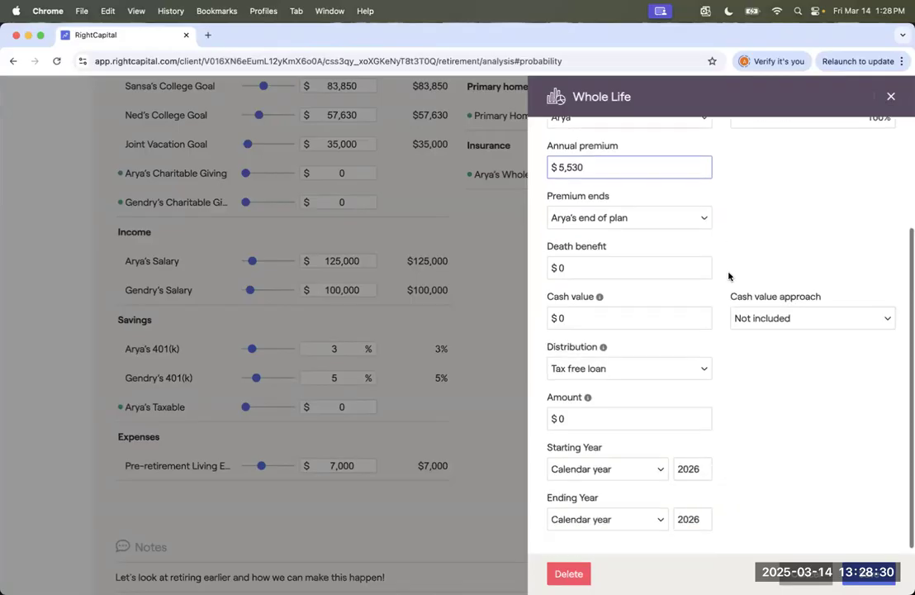
{"action": "left_click", "coordinate": [623, 218]}
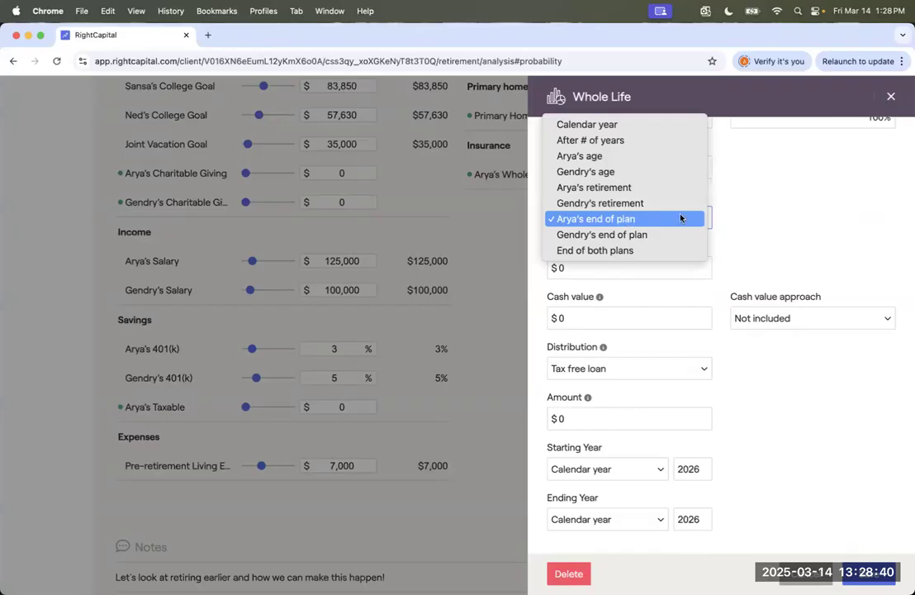
{"action": "left_click", "coordinate": [671, 158]}
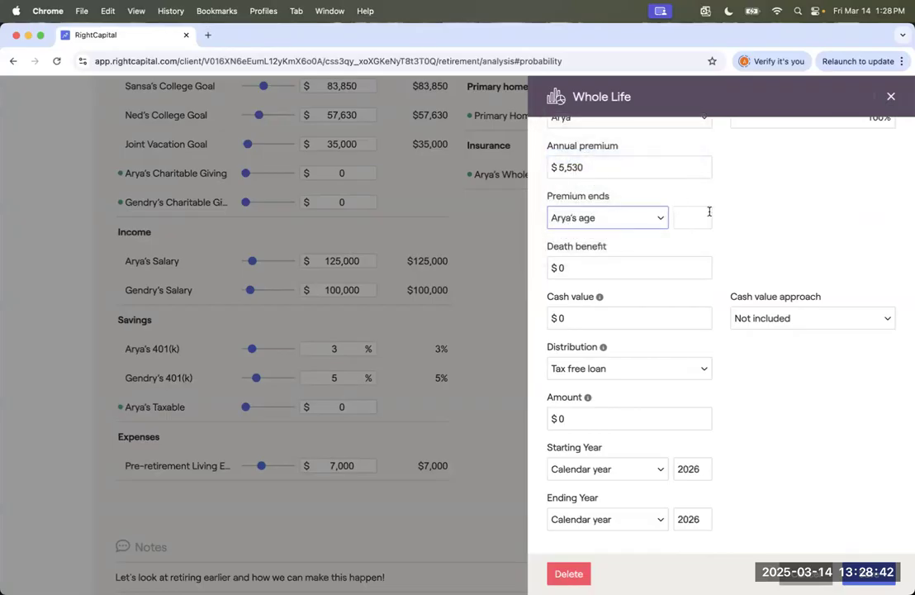
{"action": "left_click", "coordinate": [703, 217]}
{"action": "type", "text": "65"}
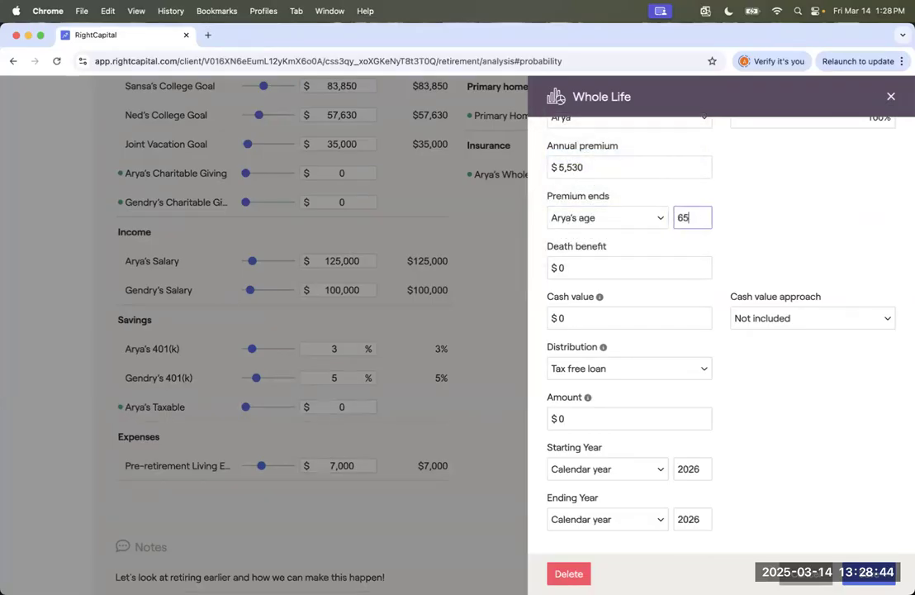
{"action": "scroll", "coordinate": [745, 254], "scroll_direction": "down", "scroll_amount": 1}
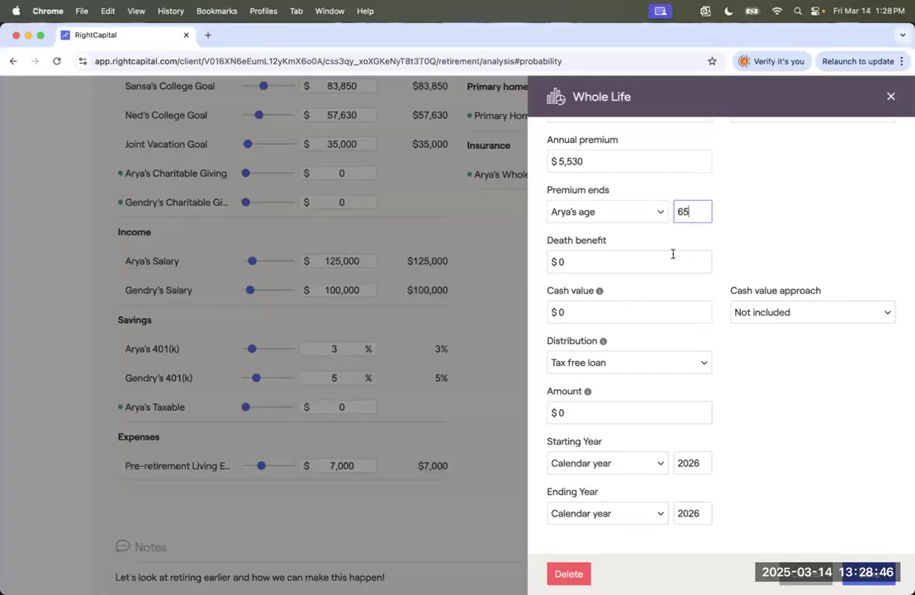
Set the Whole Life policy's death benefit to $100,000 and its cash value approach to Simple growth
{"action": "left_click", "coordinate": [649, 262]}
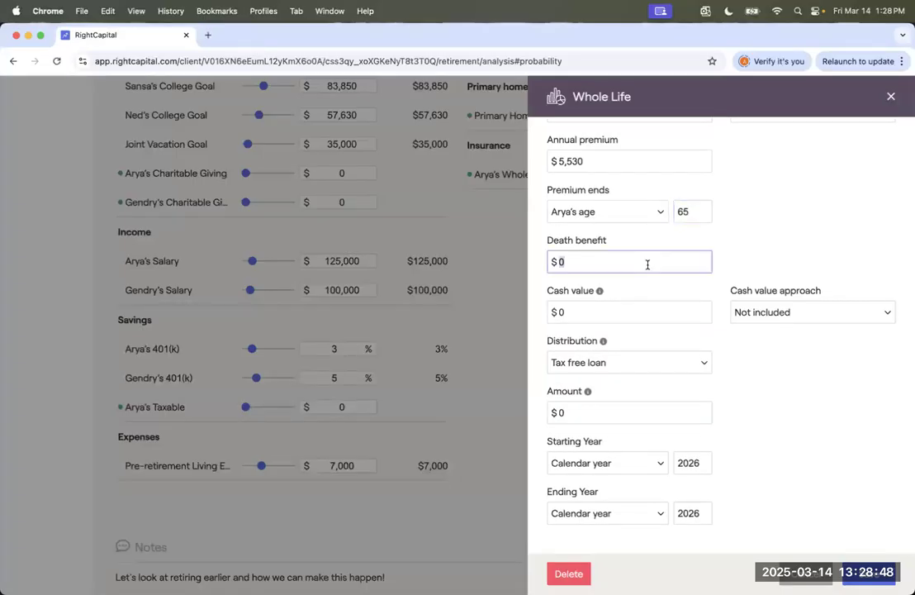
{"action": "type", "text": "100,000"}
{"action": "left_click", "coordinate": [754, 319]}
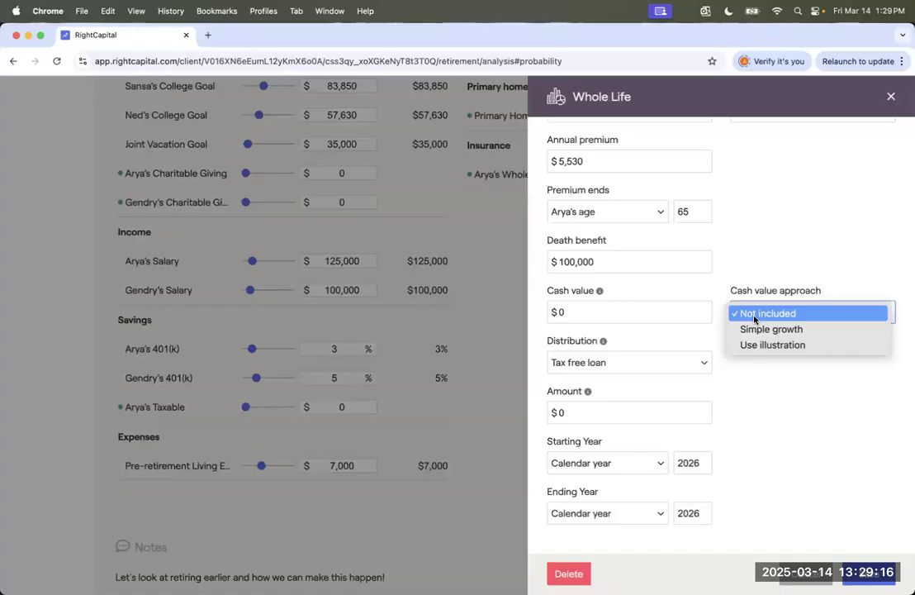
{"action": "left_click", "coordinate": [753, 328]}
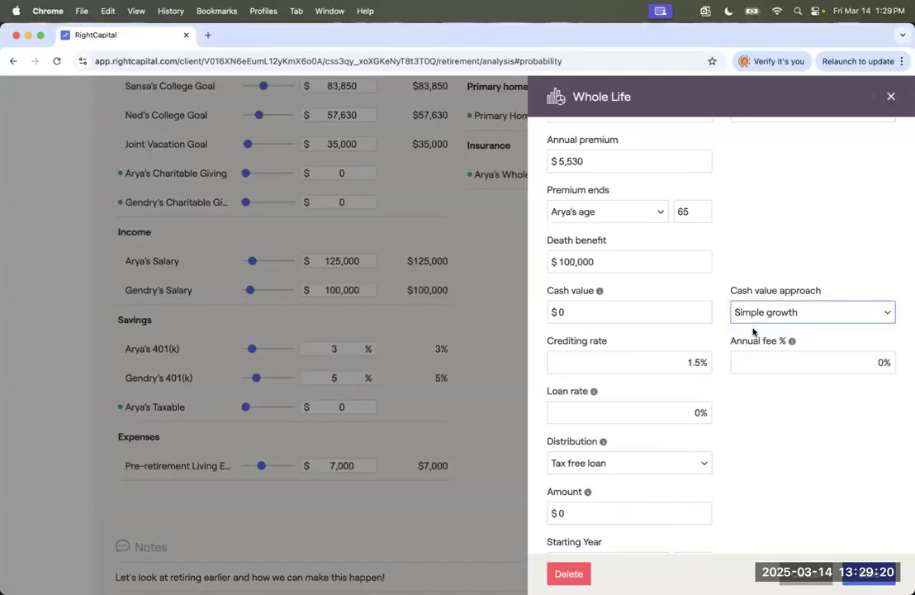
Set the policy's crediting rate to 4% and its annual fee to 0.45%
{"action": "scroll", "coordinate": [752, 331], "scroll_direction": "down", "scroll_amount": 2}
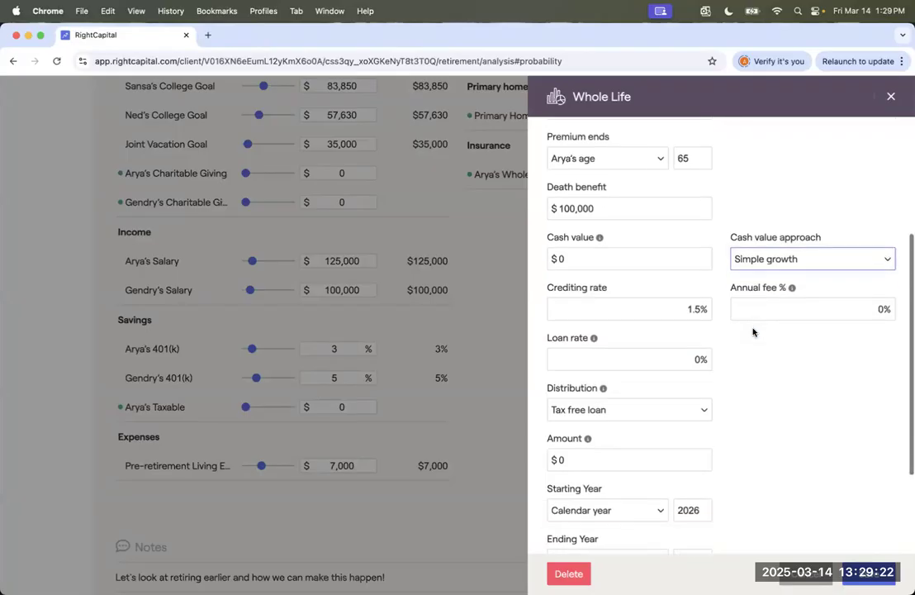
{"action": "key", "text": "Tab"}
{"action": "type", "text": "4"}
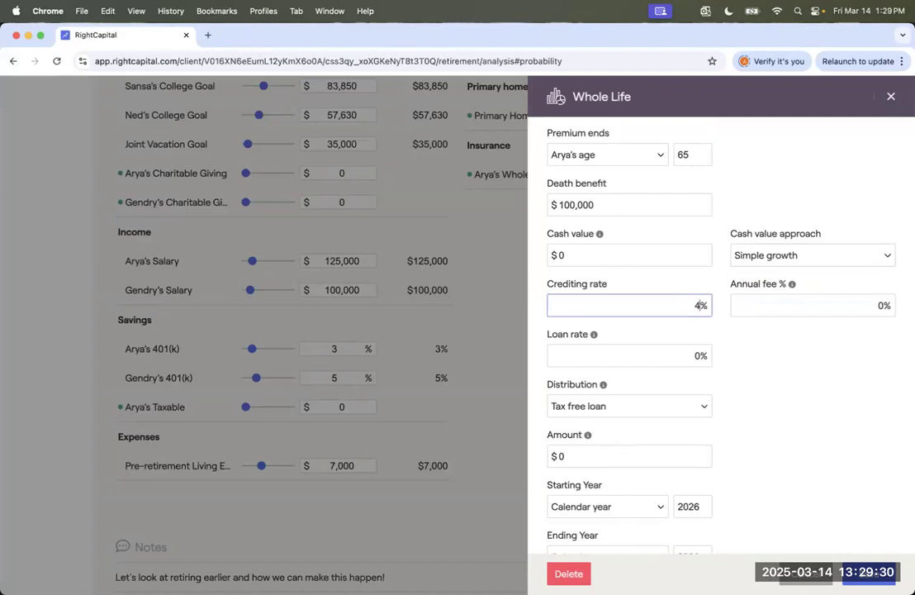
{"action": "left_click", "coordinate": [884, 305]}
{"action": "key", "text": "Delete"}
{"action": "type", "text": ".45"}
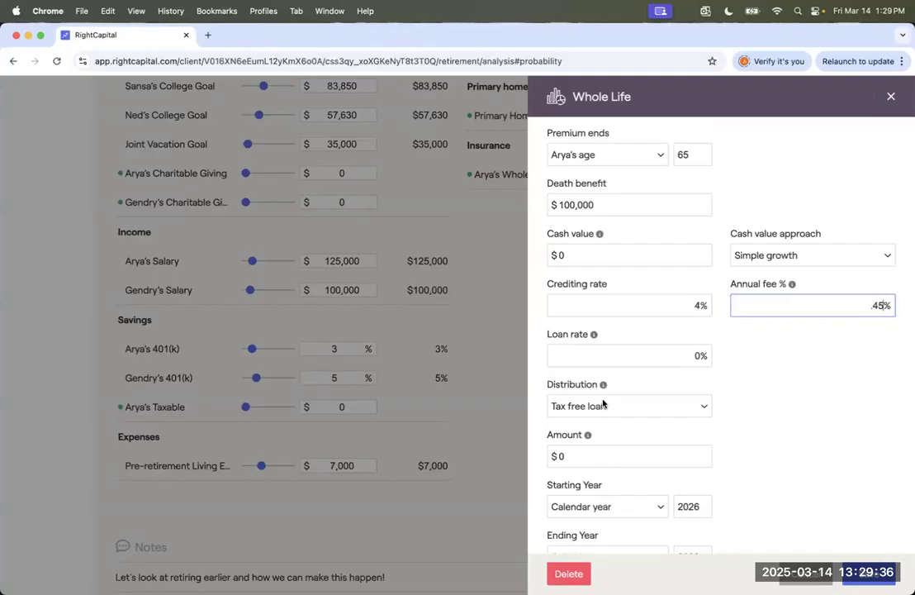
Try Full surrender as the policy's distribution method, and settle on None
{"action": "scroll", "coordinate": [627, 351], "scroll_direction": "down", "scroll_amount": 1}
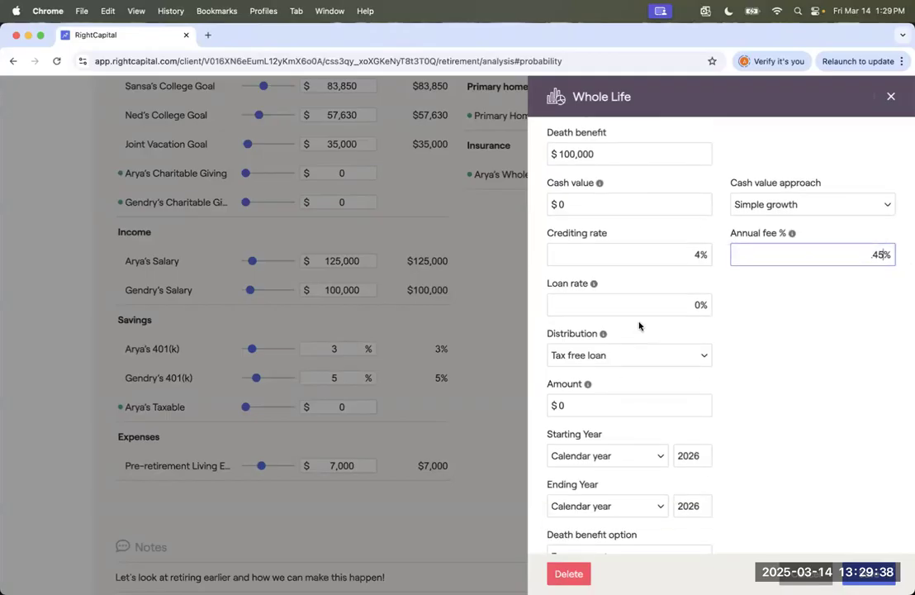
{"action": "scroll", "coordinate": [625, 343], "scroll_direction": "down", "scroll_amount": 1}
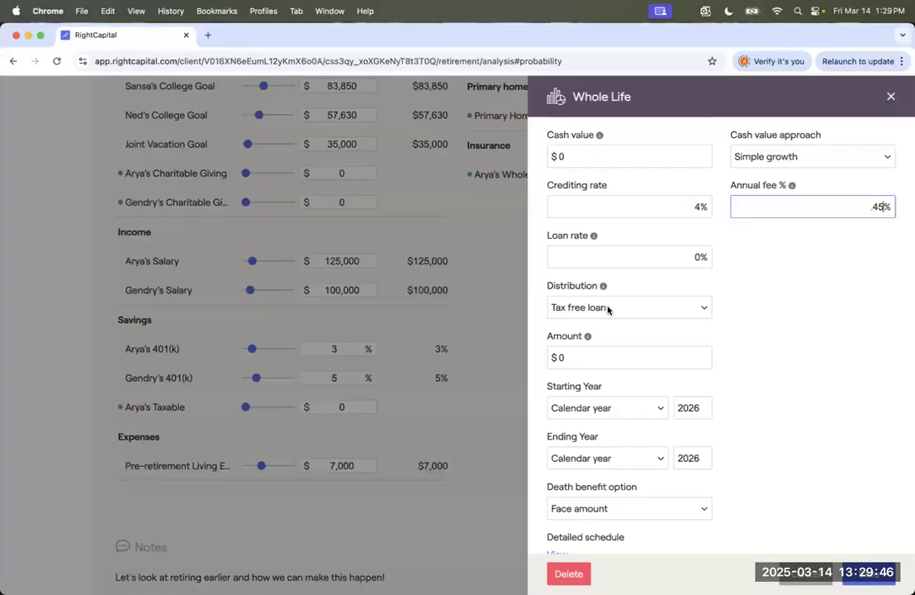
{"action": "left_click", "coordinate": [608, 309]}
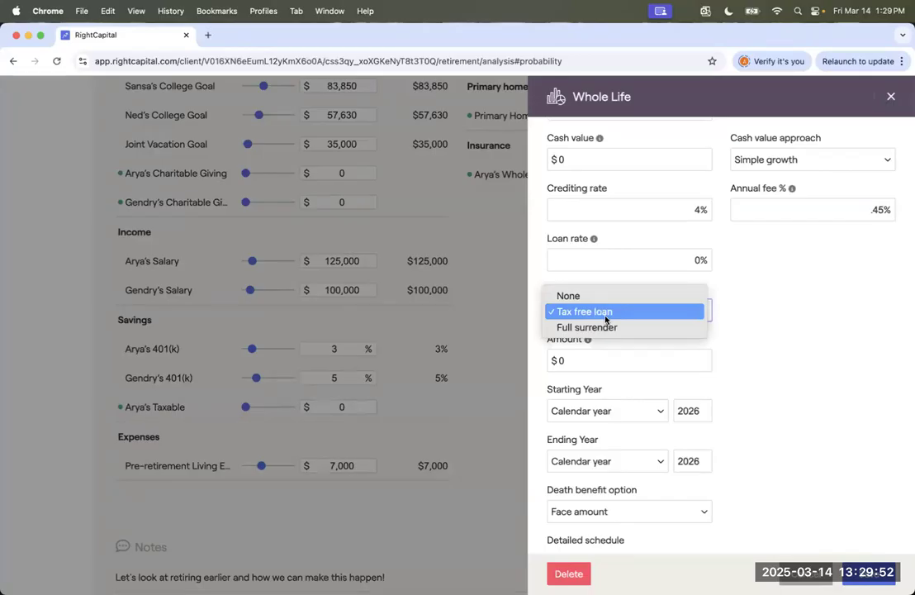
{"action": "left_click", "coordinate": [612, 328]}
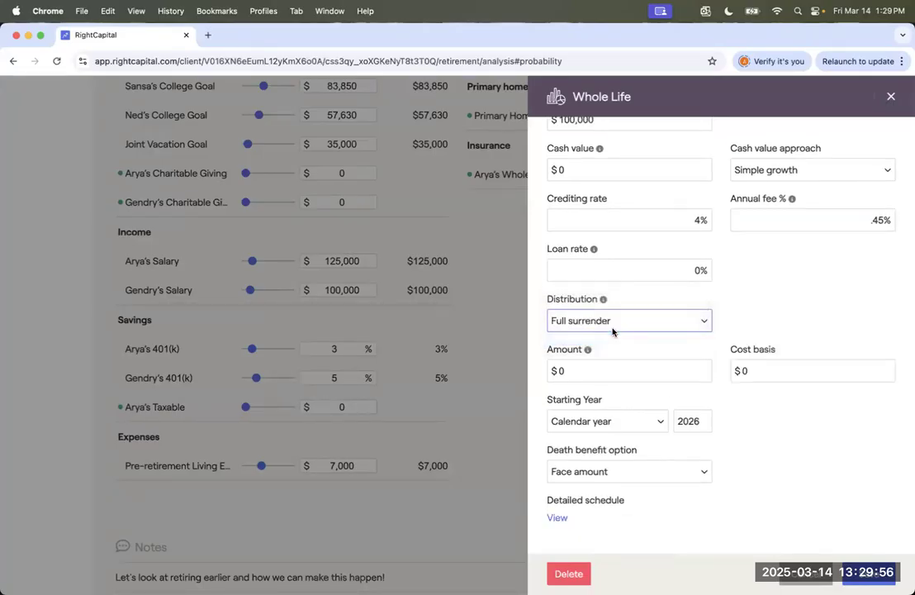
{"action": "left_click", "coordinate": [614, 322]}
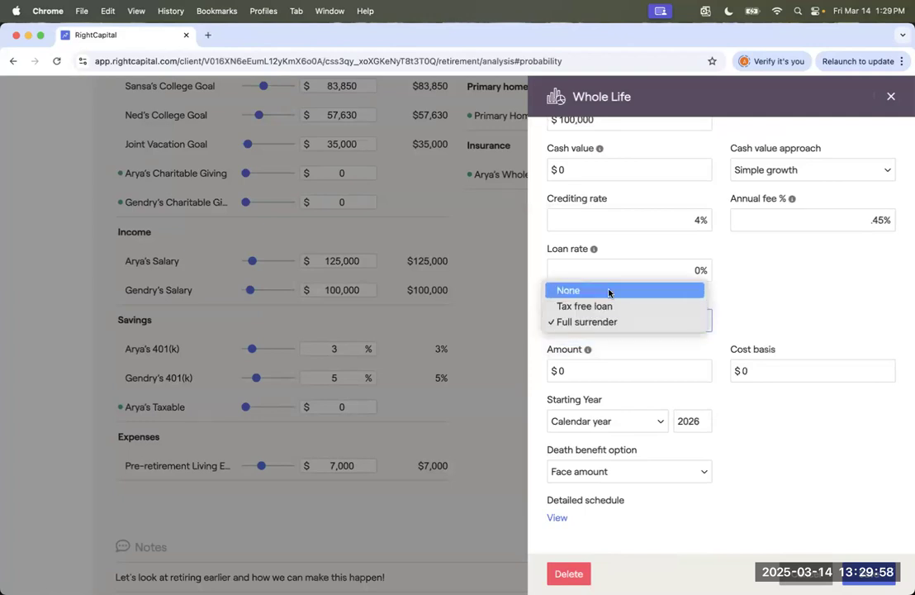
{"action": "left_click", "coordinate": [609, 291]}
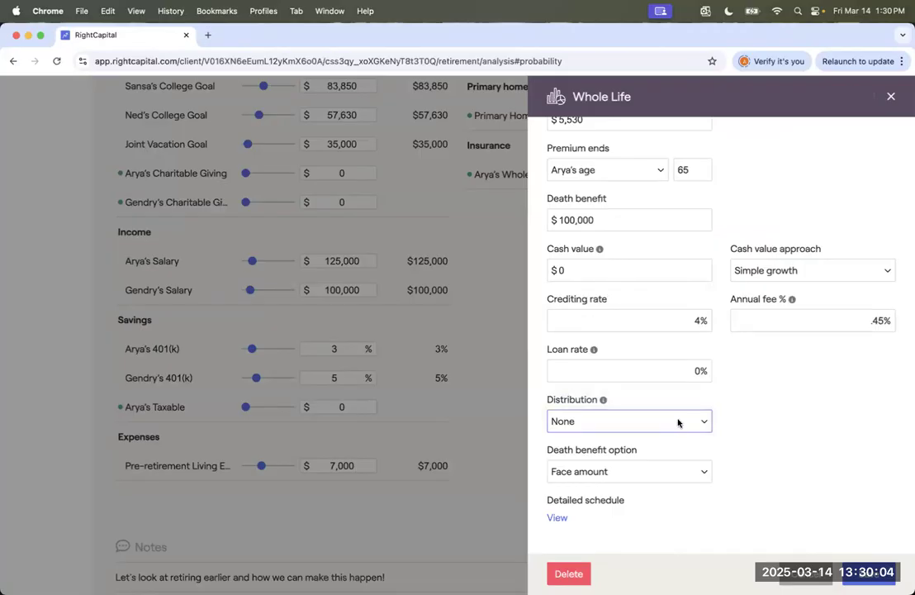
Set the death benefit option to Face amount + cash value and check the policy's detailed yearly schedule
{"action": "left_click", "coordinate": [627, 470]}
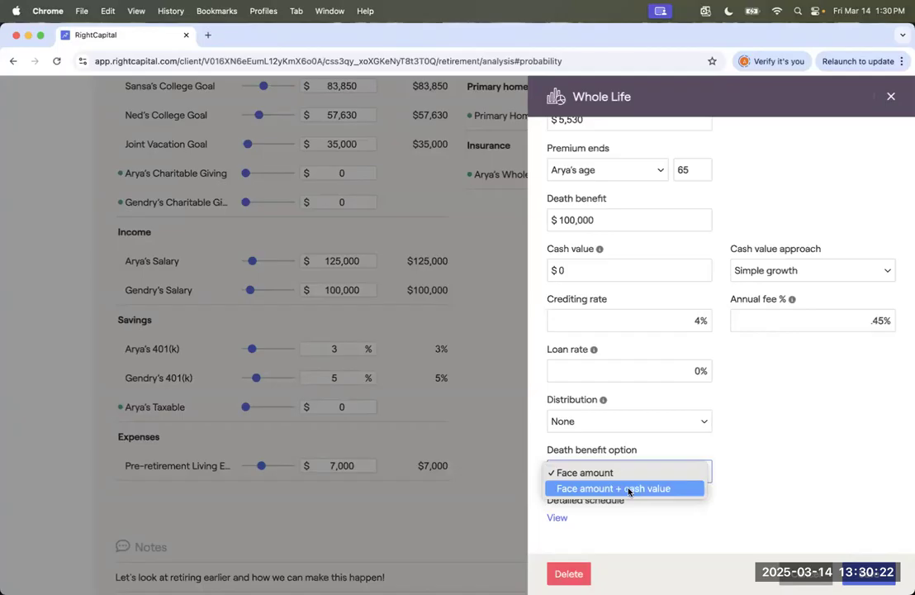
{"action": "left_click", "coordinate": [629, 488]}
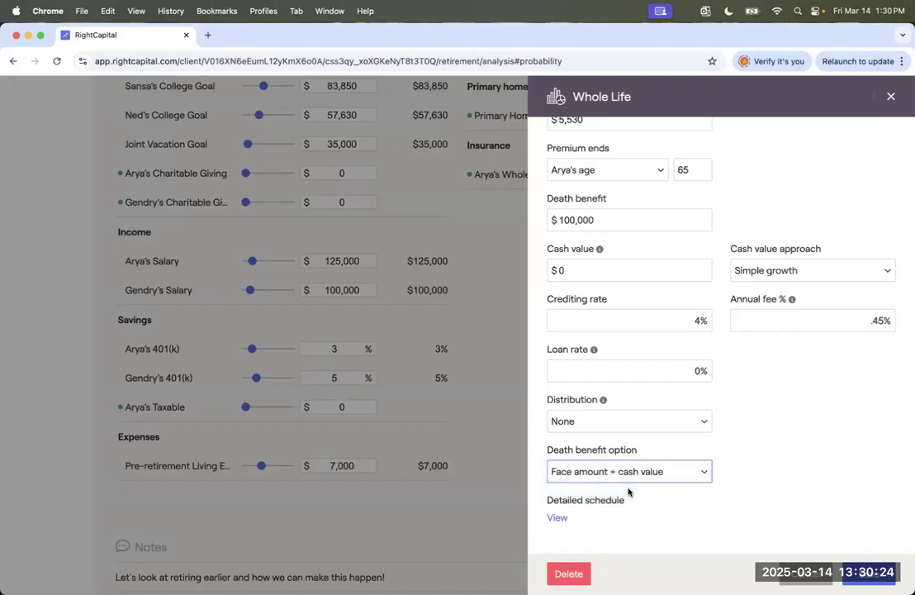
{"action": "left_click", "coordinate": [557, 518]}
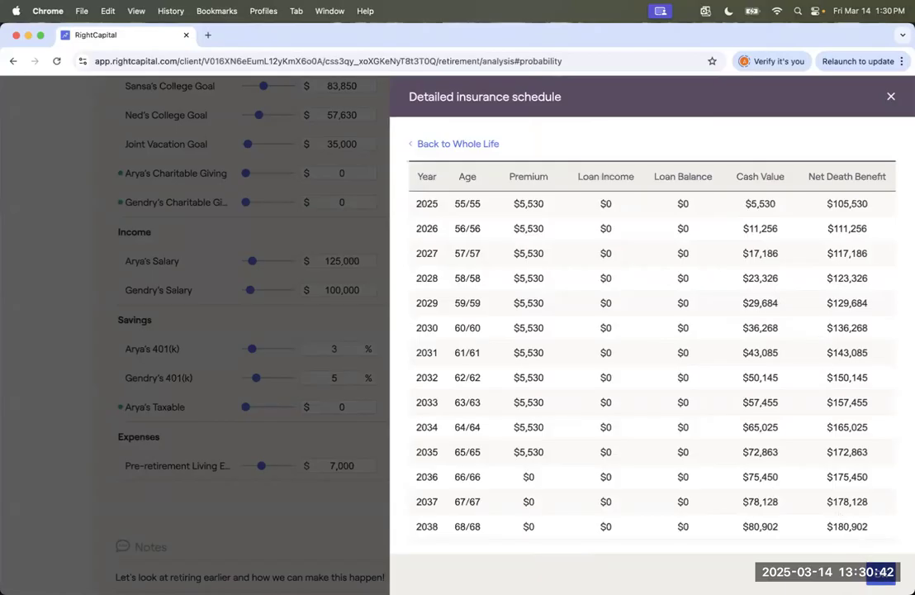
{"action": "left_click", "coordinate": [881, 573]}
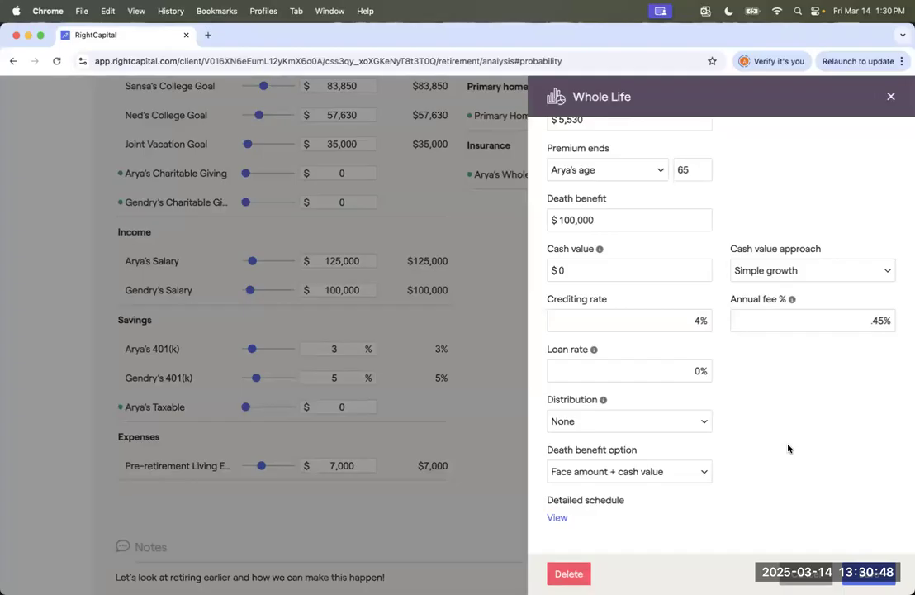
Switch the cash value approach to Use illustration and review the editable yearly schedule and its quick-fill choices
{"action": "left_click", "coordinate": [799, 274]}
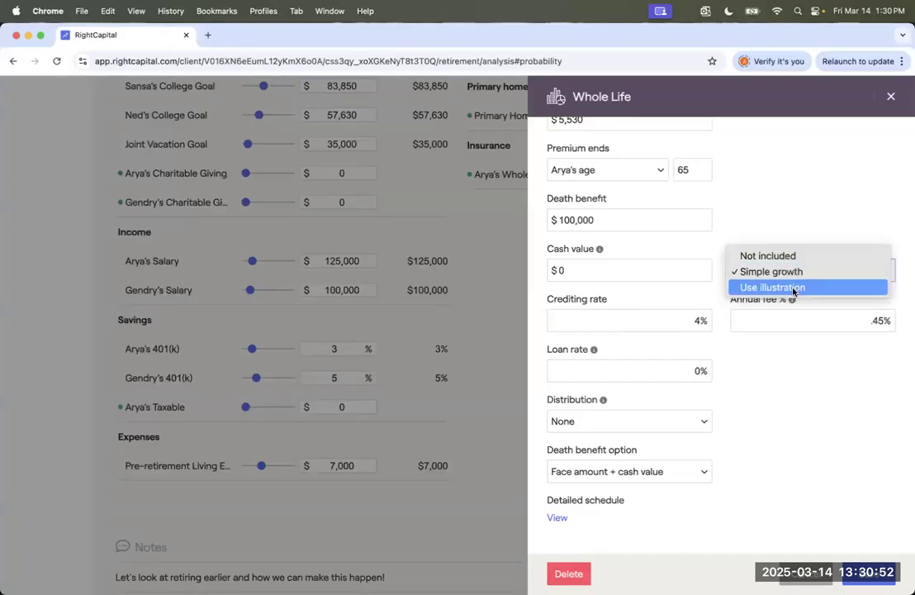
{"action": "left_click", "coordinate": [793, 287]}
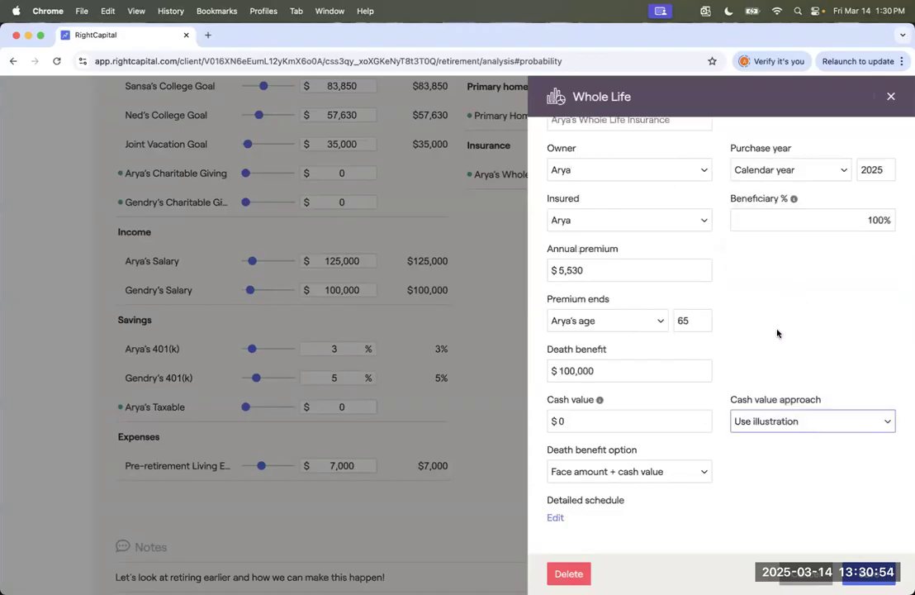
{"action": "left_click", "coordinate": [556, 517]}
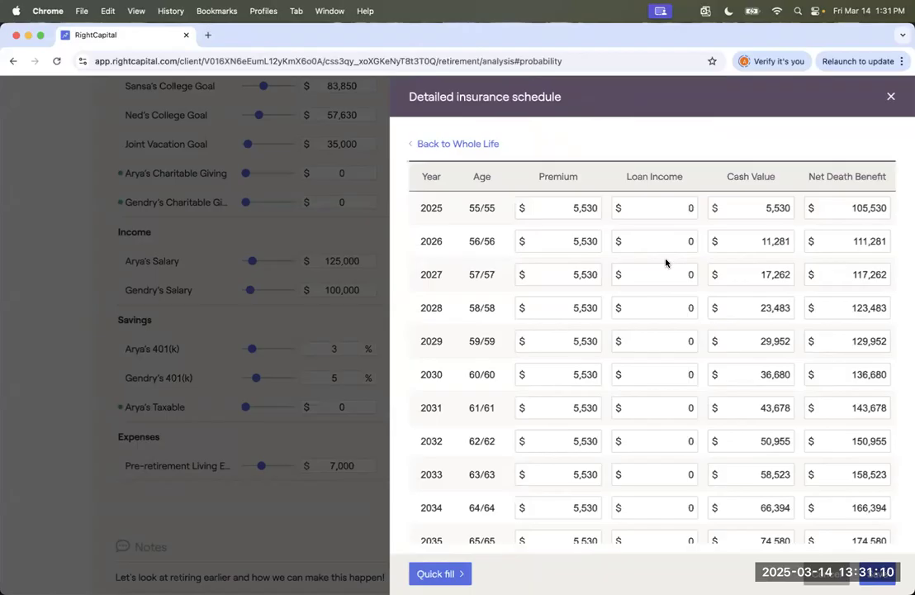
{"action": "scroll", "coordinate": [727, 244], "scroll_direction": "down", "scroll_amount": 5}
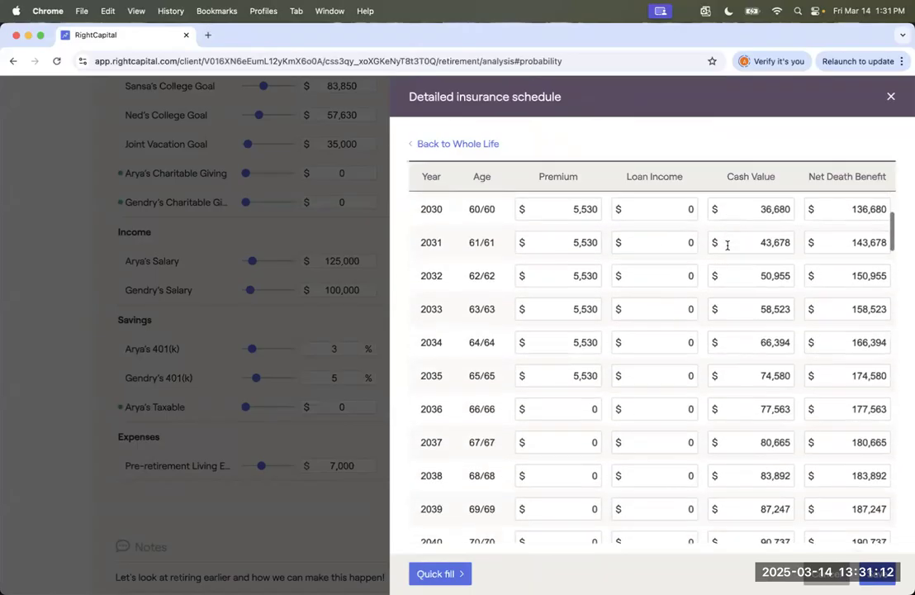
{"action": "left_click", "coordinate": [689, 370]}
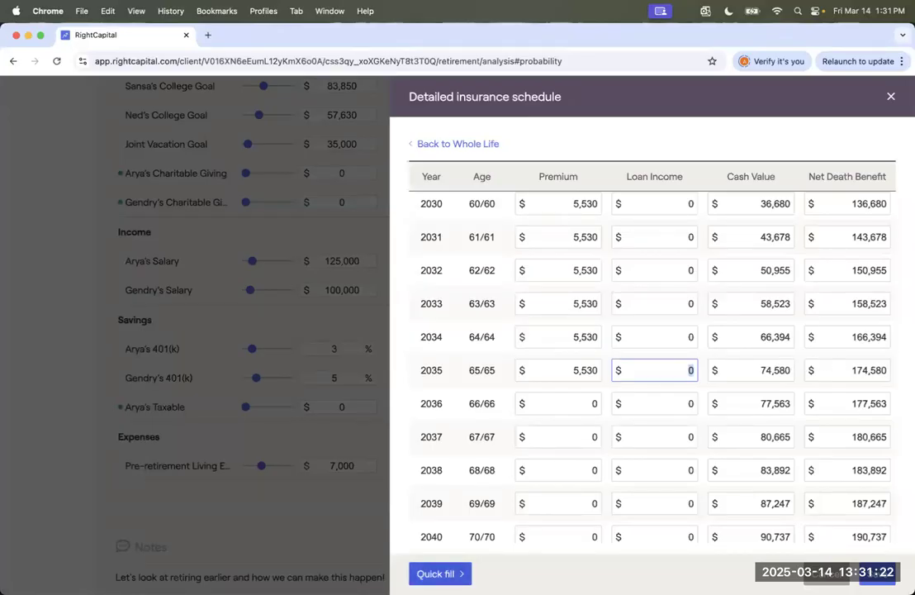
{"action": "left_click", "coordinate": [440, 573]}
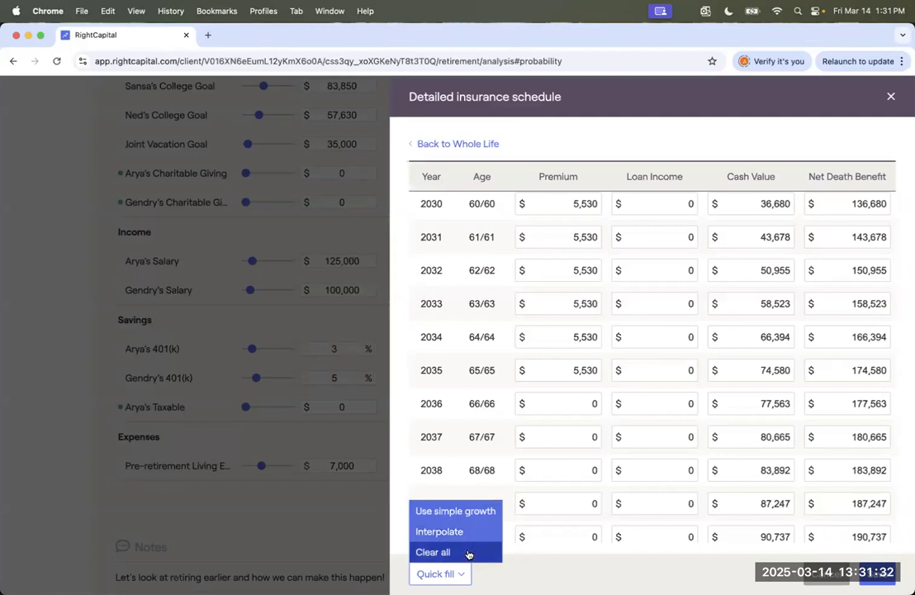
{"action": "left_click", "coordinate": [645, 365]}
{"action": "scroll", "coordinate": [645, 365], "scroll_direction": "up", "scroll_amount": 3}
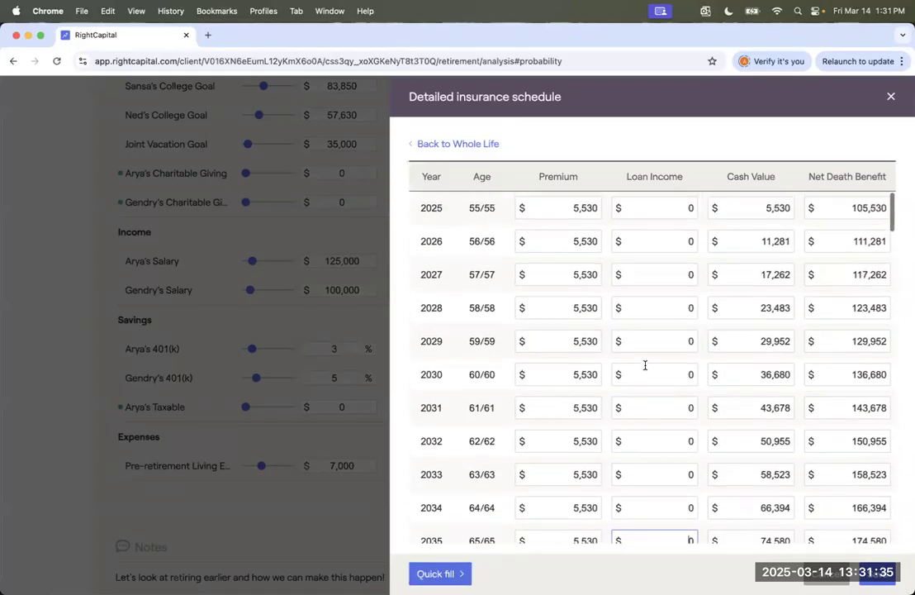
Set the 2025 cash value in the detailed insurance schedule to $10,000
{"action": "left_click", "coordinate": [776, 208]}
{"action": "key", "text": "BackSpace"}
{"action": "type", "text": "100000"}
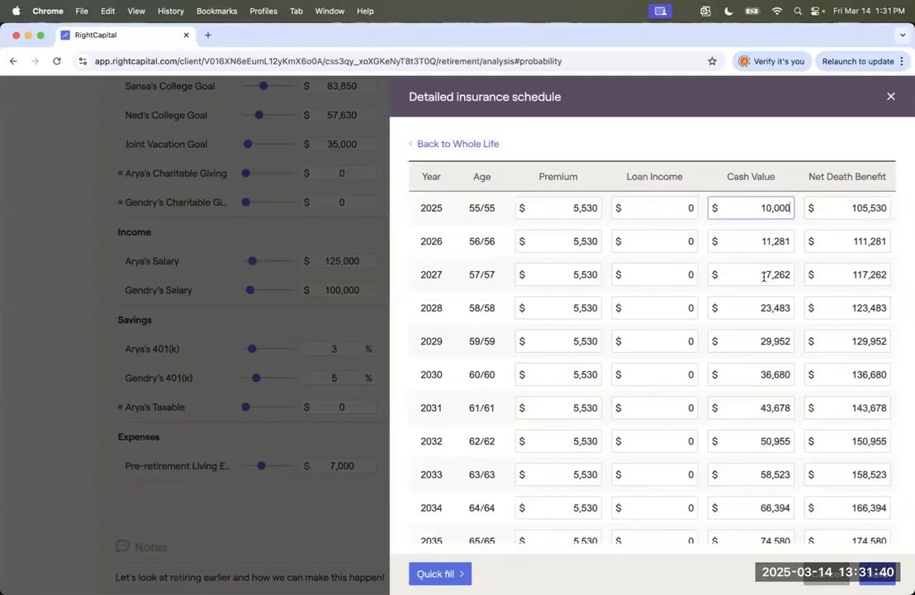
Set the schedule's cash values for 2026, 2027 and 2028 to 0
{"action": "left_click", "coordinate": [790, 241]}
{"action": "key", "text": "BackSpace"}
{"action": "type", "text": "0"}
{"action": "left_click", "coordinate": [782, 274]}
{"action": "key", "text": "BackSpace"}
{"action": "type", "text": "0"}
{"action": "left_click", "coordinate": [789, 307]}
{"action": "key", "text": "BackSpace"}
{"action": "type", "text": "0"}
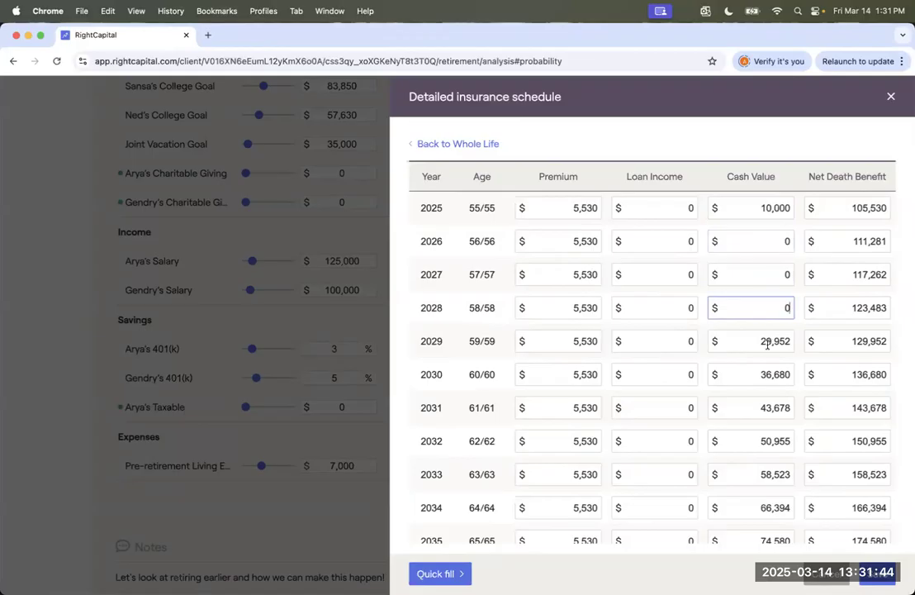
Set the 2029 cash value to $25,000 and interpolate the zeroed years between 2025 and 2029
{"action": "left_click", "coordinate": [784, 341]}
{"action": "type", "text": "25,000"}
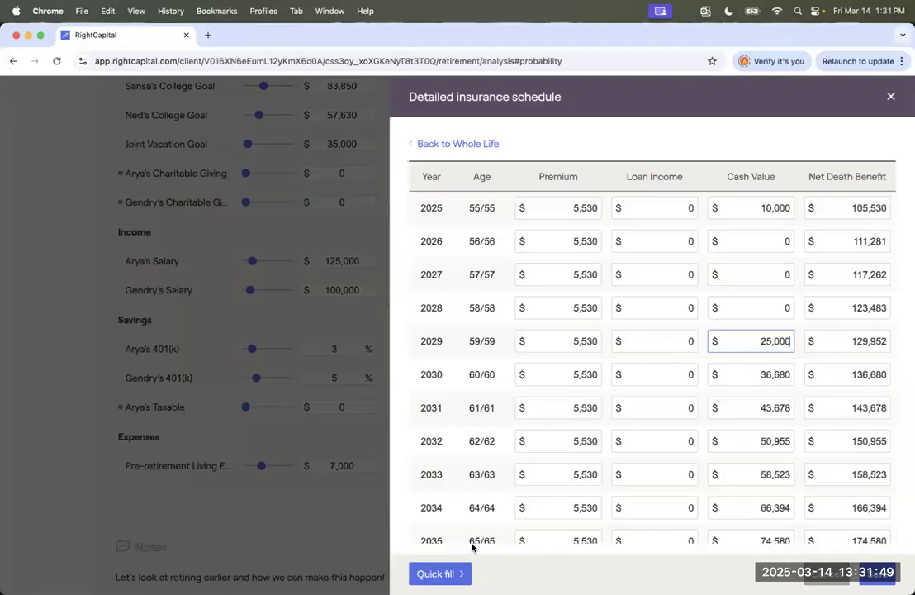
{"action": "left_click", "coordinate": [435, 573]}
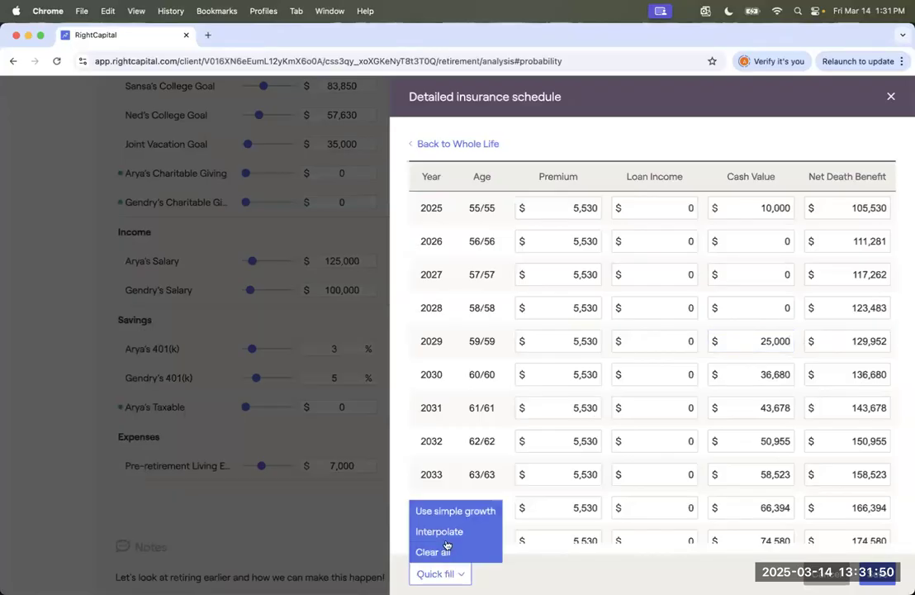
{"action": "left_click", "coordinate": [446, 532]}
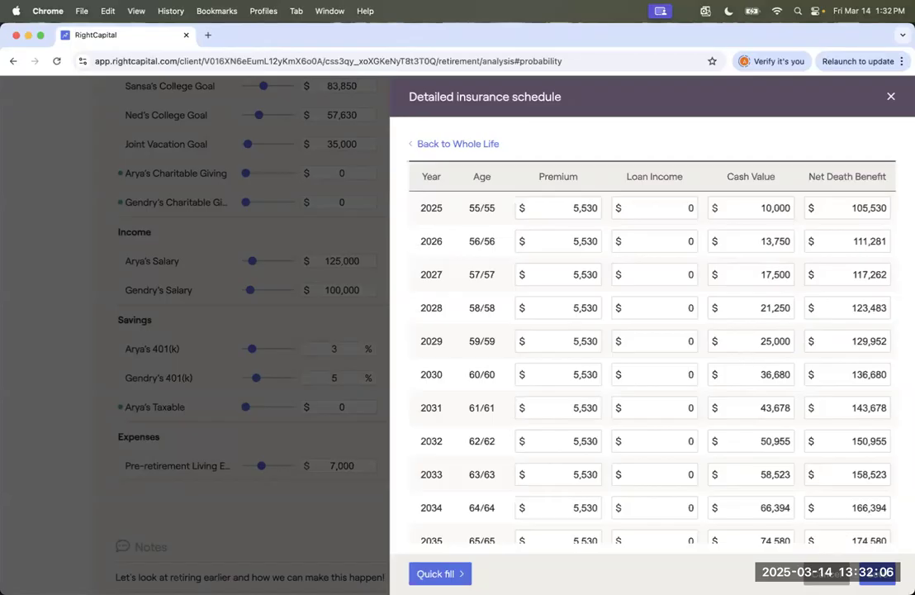
Save the detailed schedule and the Whole Life policy, and compare the proposed and current plans' probability of success
{"action": "left_click", "coordinate": [871, 578]}
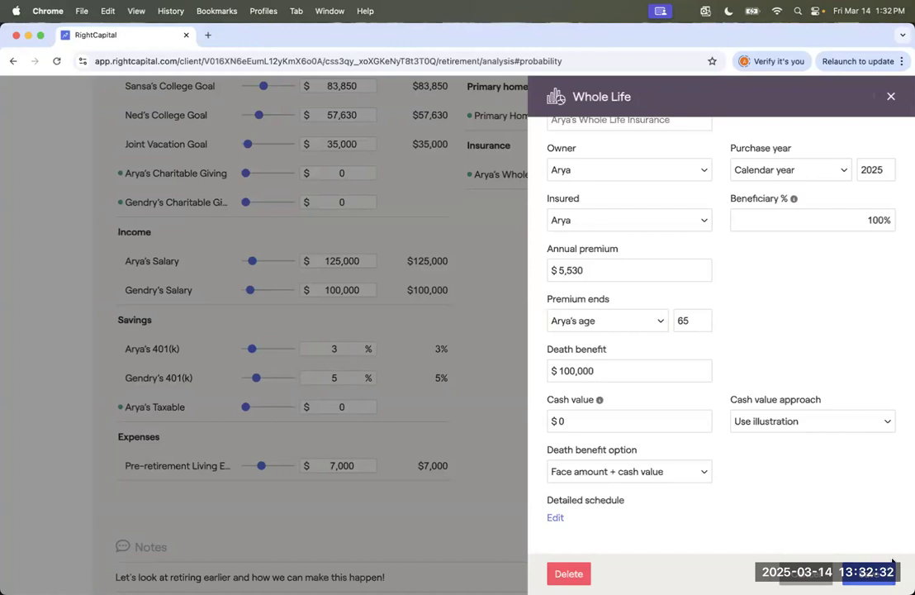
{"action": "left_click", "coordinate": [890, 566]}
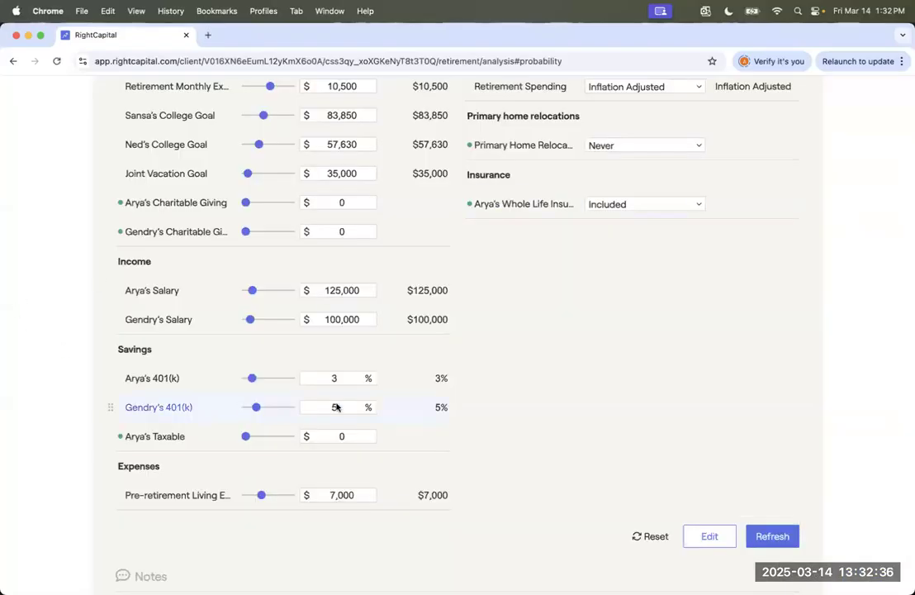
{"action": "scroll", "coordinate": [472, 407], "scroll_direction": "up", "scroll_amount": 10}
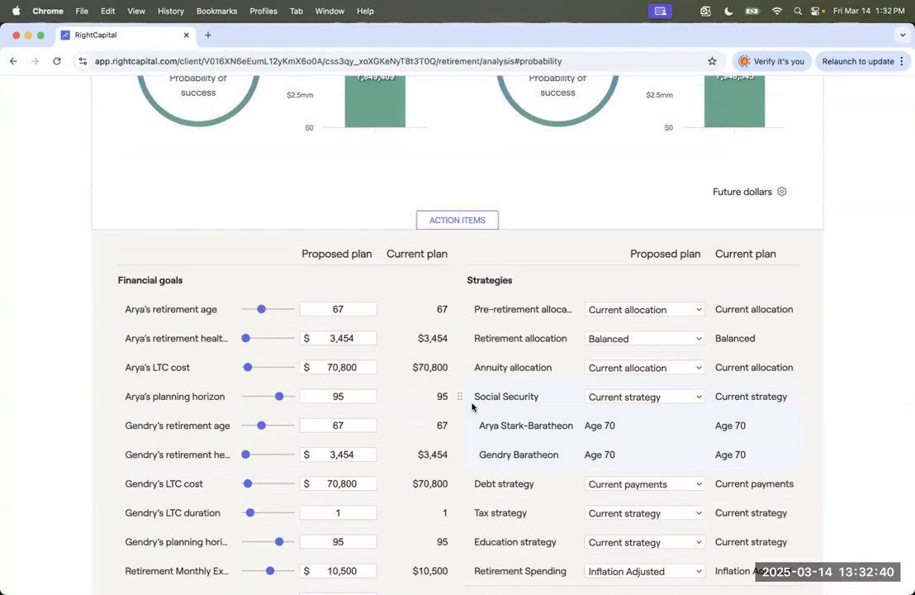
{"action": "scroll", "coordinate": [471, 406], "scroll_direction": "up", "scroll_amount": 5}
{"action": "scroll", "coordinate": [472, 406], "scroll_direction": "up", "scroll_amount": 2}
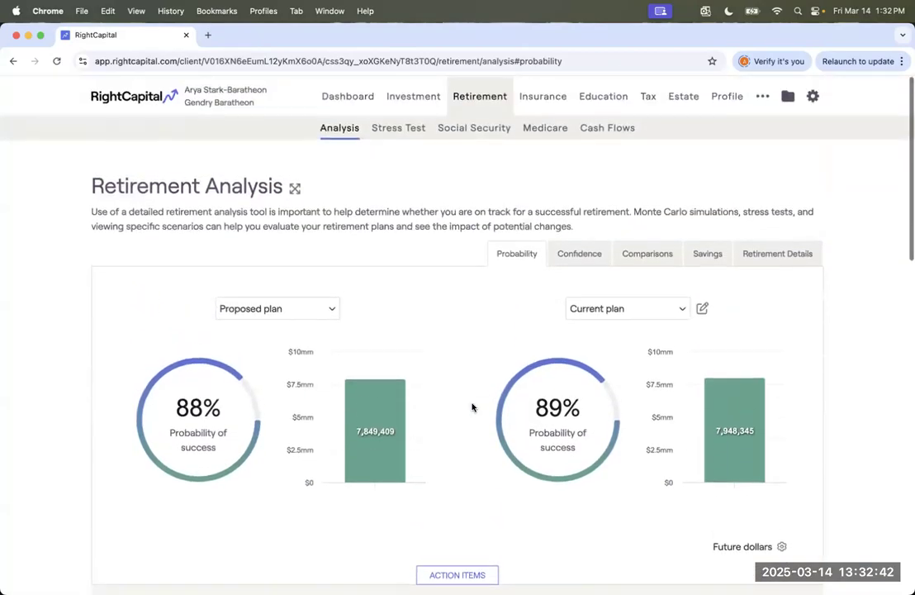
Open the client report builder and review the sections that can be included in a report
{"action": "left_click", "coordinate": [813, 95]}
{"action": "left_click", "coordinate": [610, 129]}
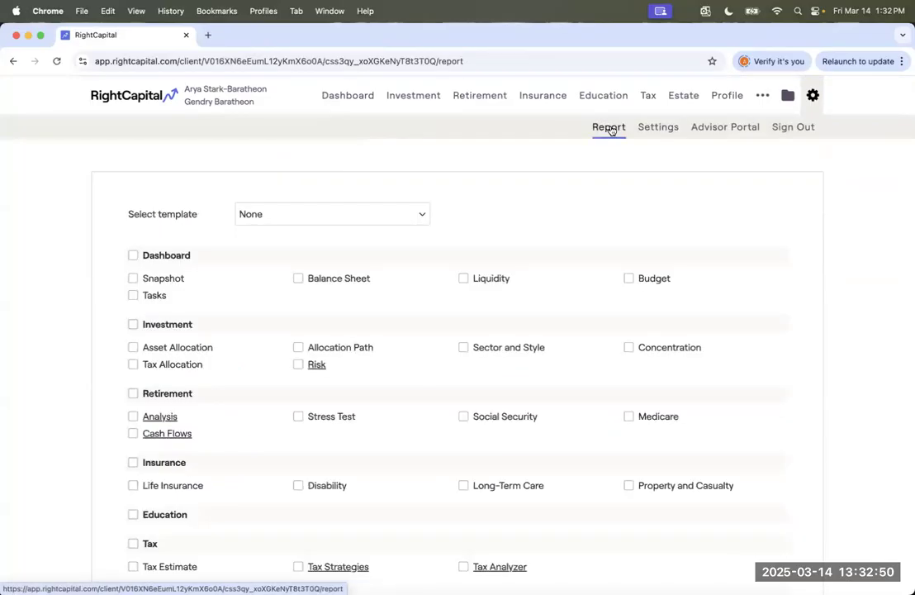
{"action": "scroll", "coordinate": [444, 208], "scroll_direction": "down", "scroll_amount": 2}
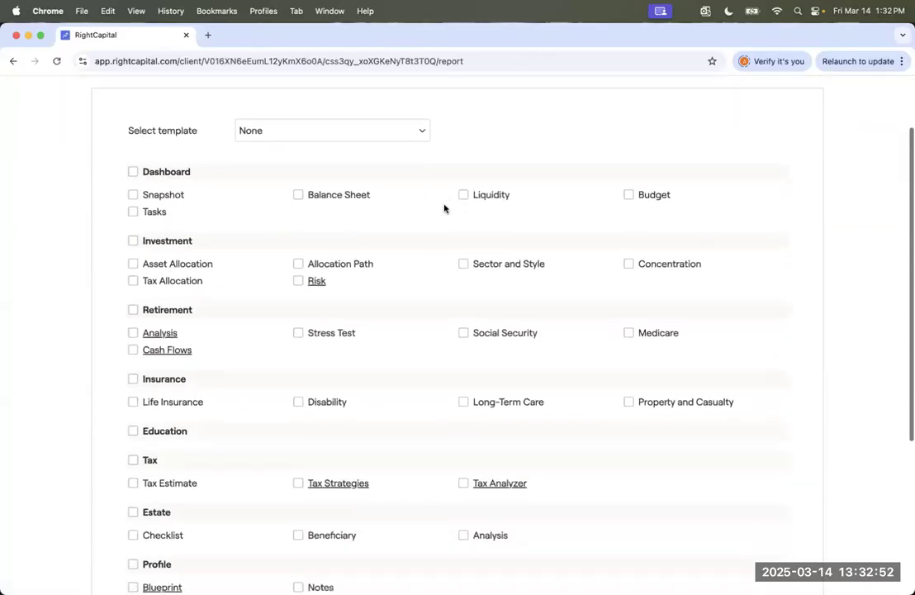
{"action": "scroll", "coordinate": [443, 208], "scroll_direction": "down", "scroll_amount": 1}
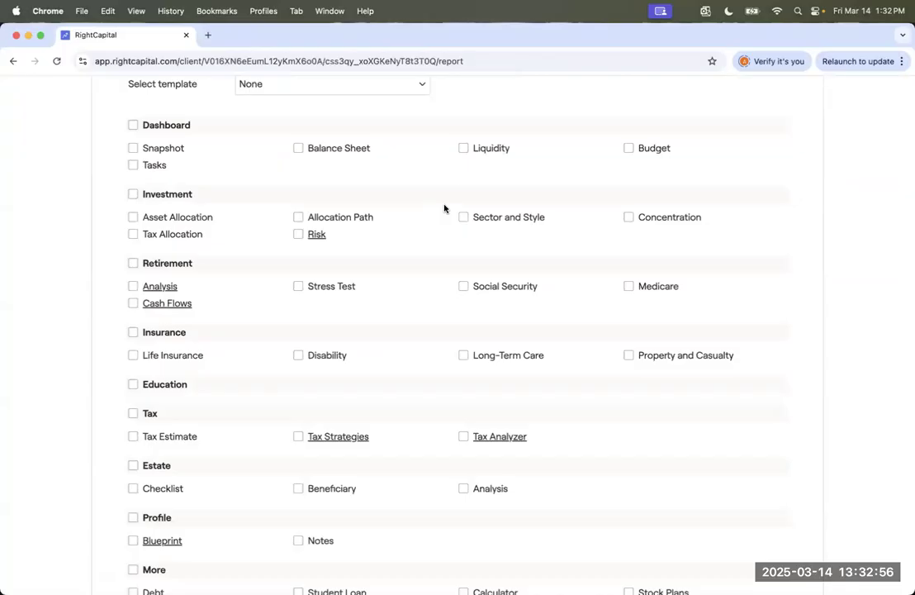
Include Life Insurance, the retirement Analysis and Cash Flows in the client report
{"action": "left_click", "coordinate": [134, 356]}
{"action": "left_click", "coordinate": [133, 287]}
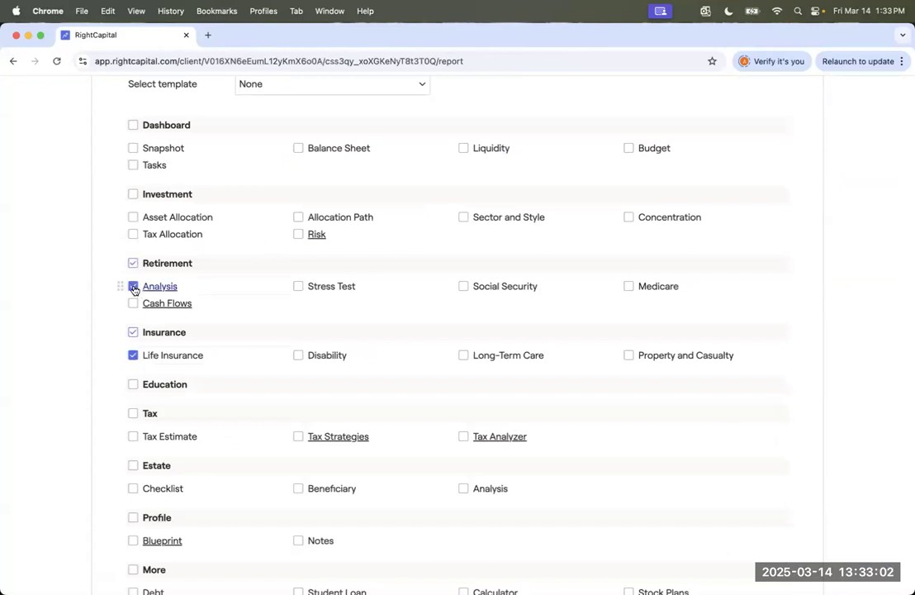
{"action": "left_click", "coordinate": [134, 303]}
Customize the report's retirement analysis: exclude Saving analysis, enable plan selection, and add Roth Conversions and Tax-Smart Savings + Roth Conversions
{"action": "left_click", "coordinate": [159, 286]}
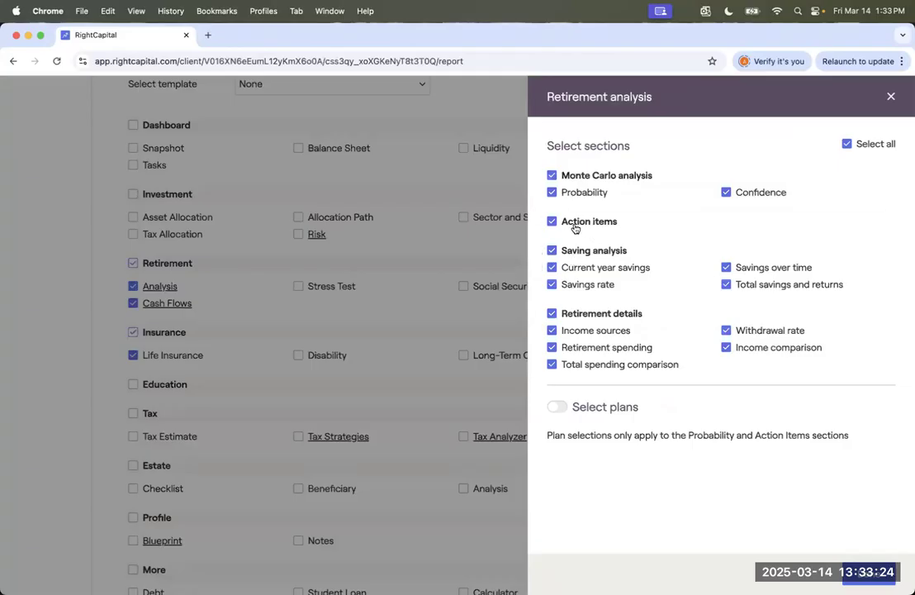
{"action": "left_click", "coordinate": [587, 251]}
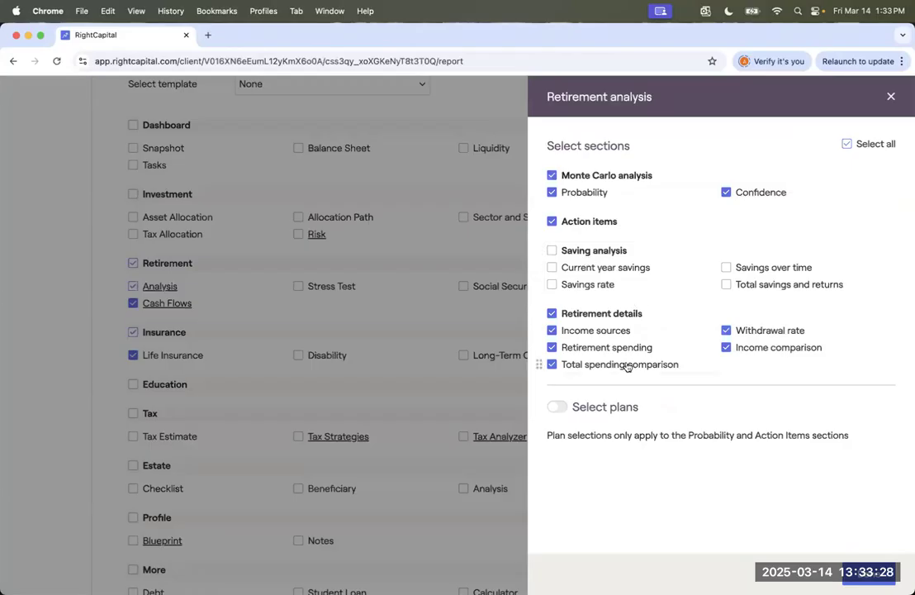
{"action": "left_click", "coordinate": [556, 407]}
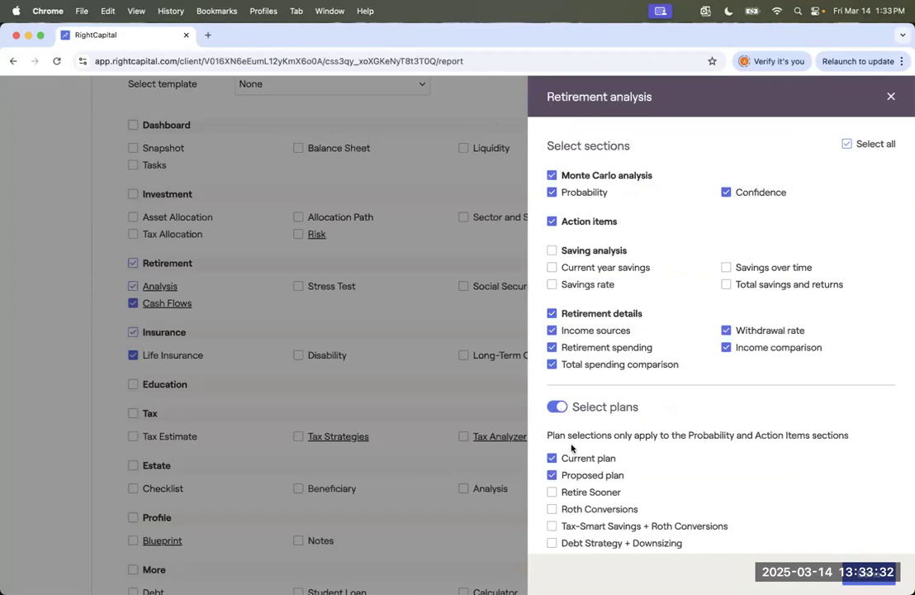
{"action": "scroll", "coordinate": [572, 449], "scroll_direction": "down", "scroll_amount": 2}
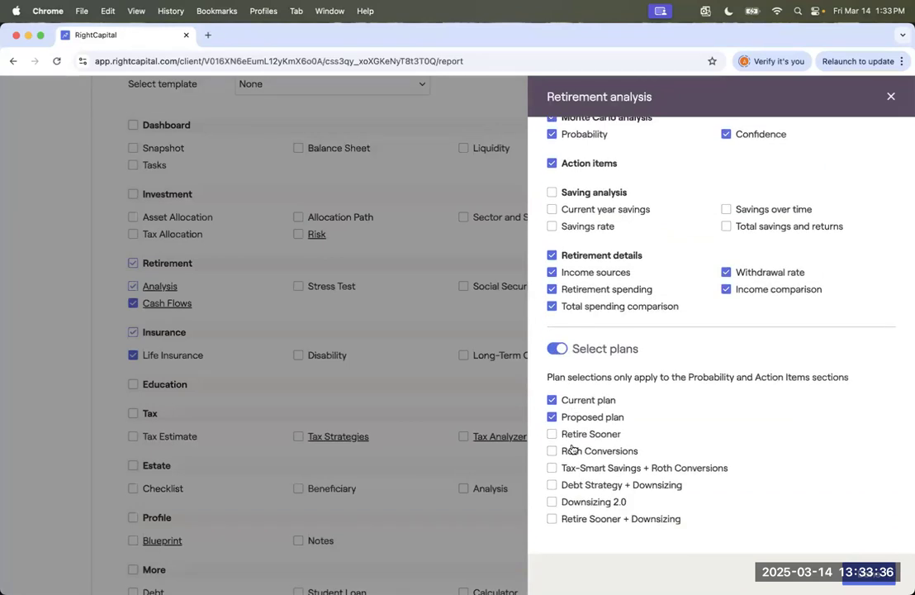
{"action": "left_click", "coordinate": [551, 450]}
{"action": "left_click", "coordinate": [552, 468]}
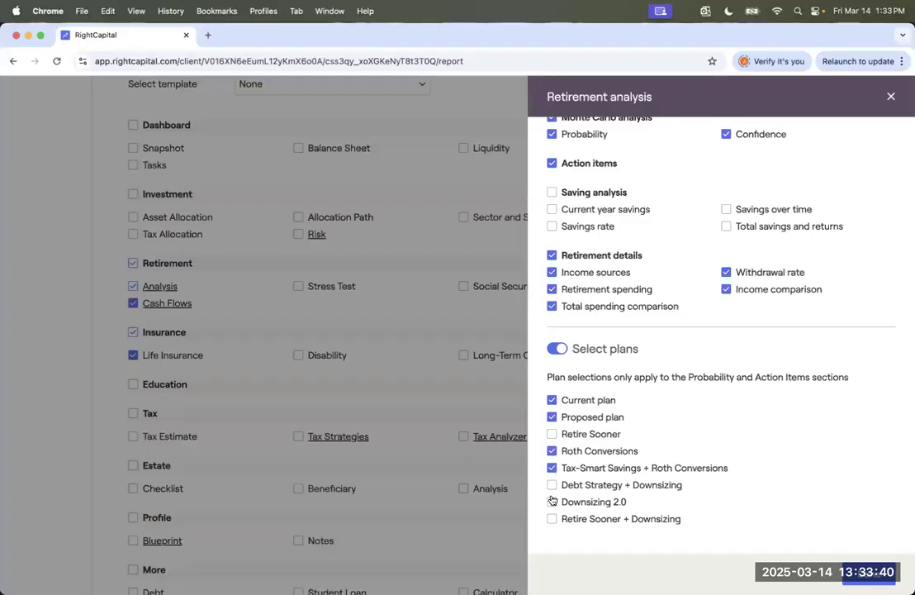
{"action": "left_click", "coordinate": [869, 572]}
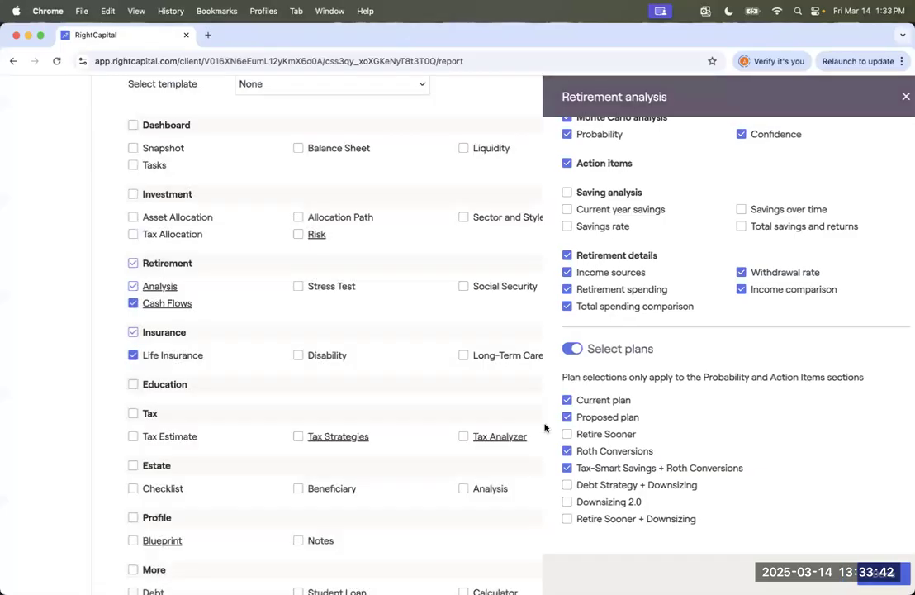
Exclude Cash Flows, and reset the retirement analysis to include Saving analysis with only the Current and Proposed plans
{"action": "left_click", "coordinate": [133, 304]}
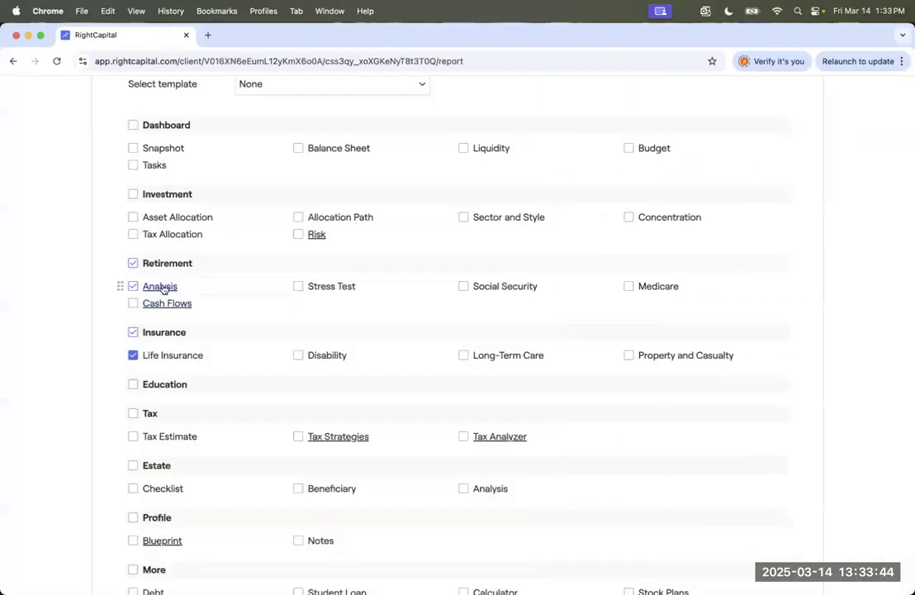
{"action": "left_click", "coordinate": [161, 286]}
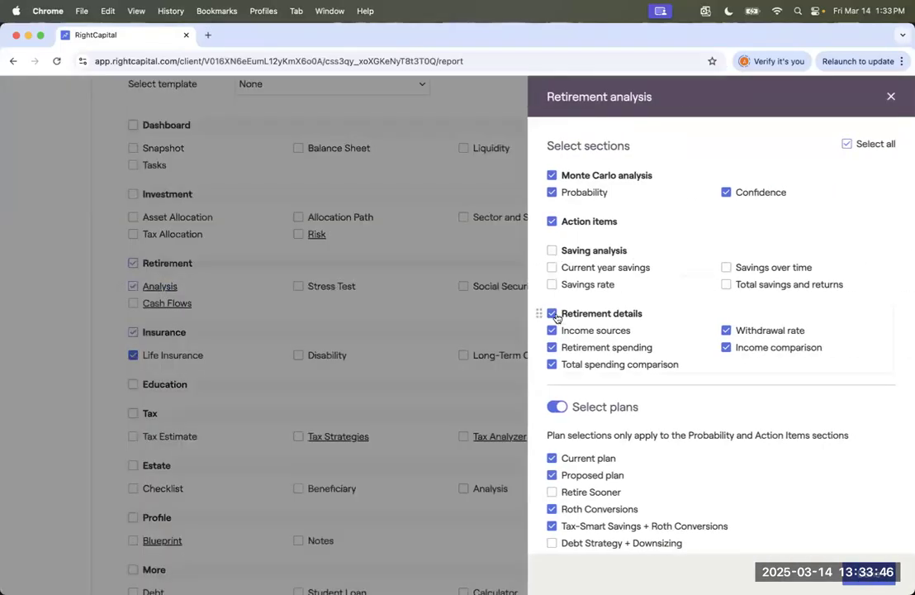
{"action": "left_click", "coordinate": [552, 250]}
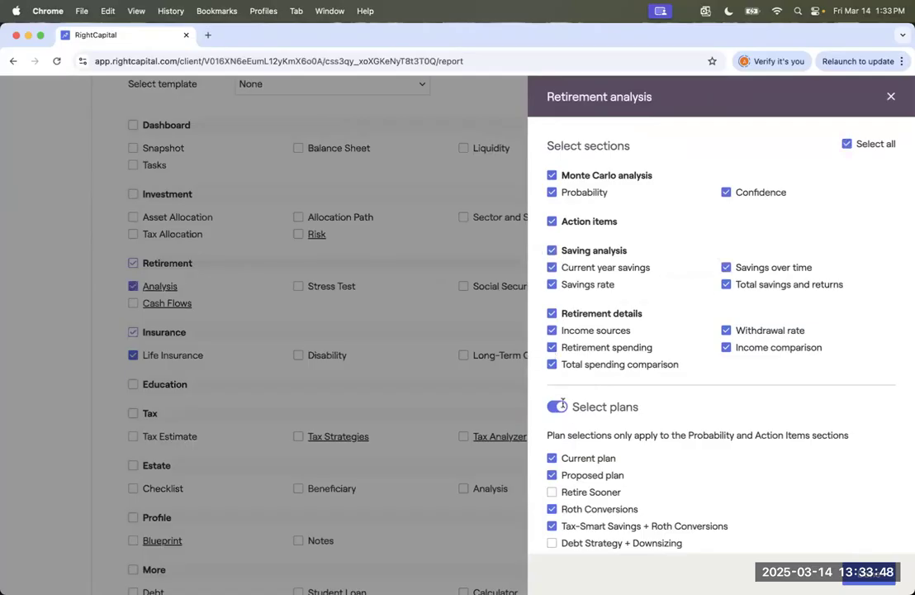
{"action": "scroll", "coordinate": [550, 512], "scroll_direction": "down", "scroll_amount": 1}
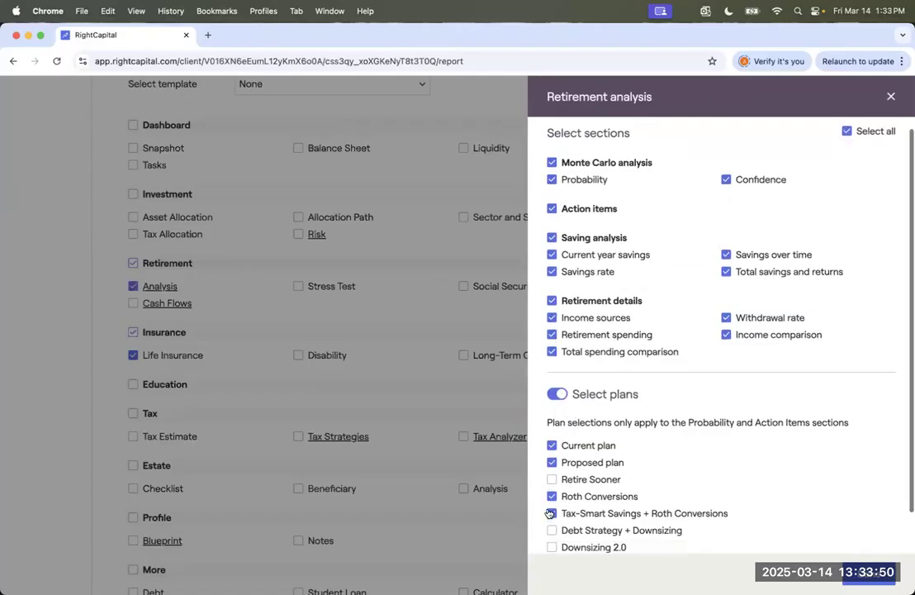
{"action": "scroll", "coordinate": [550, 513], "scroll_direction": "down", "scroll_amount": 3}
{"action": "left_click", "coordinate": [552, 451]}
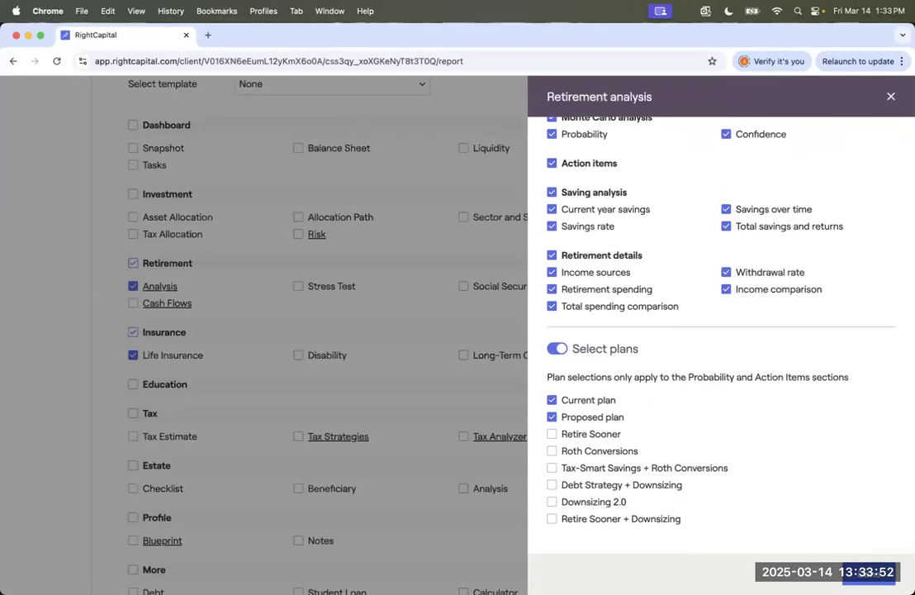
{"action": "left_click", "coordinate": [868, 581]}
Add the Profile section's Blueprint and the More section's Calculator to the report
{"action": "scroll", "coordinate": [128, 284], "scroll_direction": "down", "scroll_amount": 4}
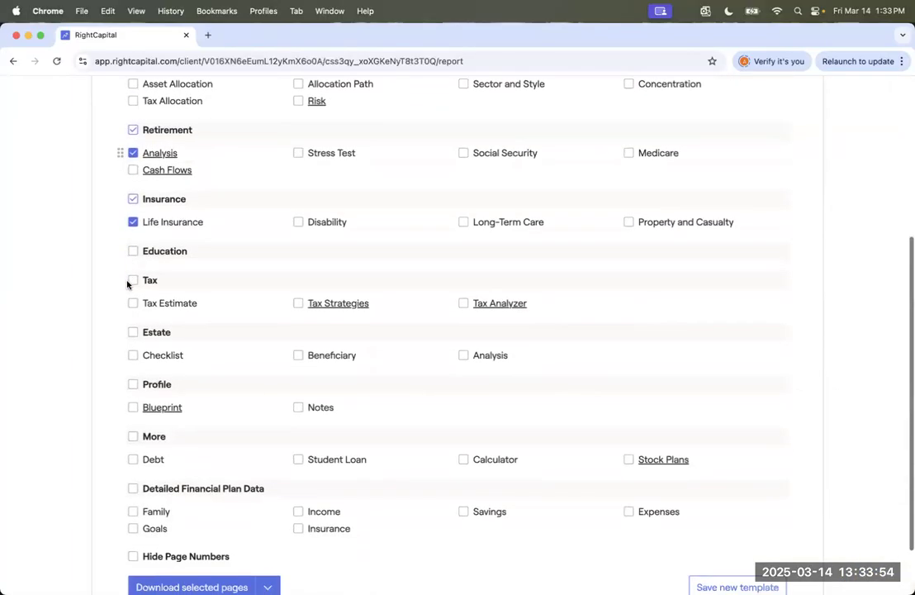
{"action": "scroll", "coordinate": [130, 330], "scroll_direction": "down", "scroll_amount": 2}
{"action": "left_click", "coordinate": [135, 359]}
{"action": "left_click", "coordinate": [464, 411]}
Reorder the report sections so that Profile, Insurance and More come before Retirement, in that order
{"action": "scroll", "coordinate": [314, 310], "scroll_direction": "up", "scroll_amount": 4}
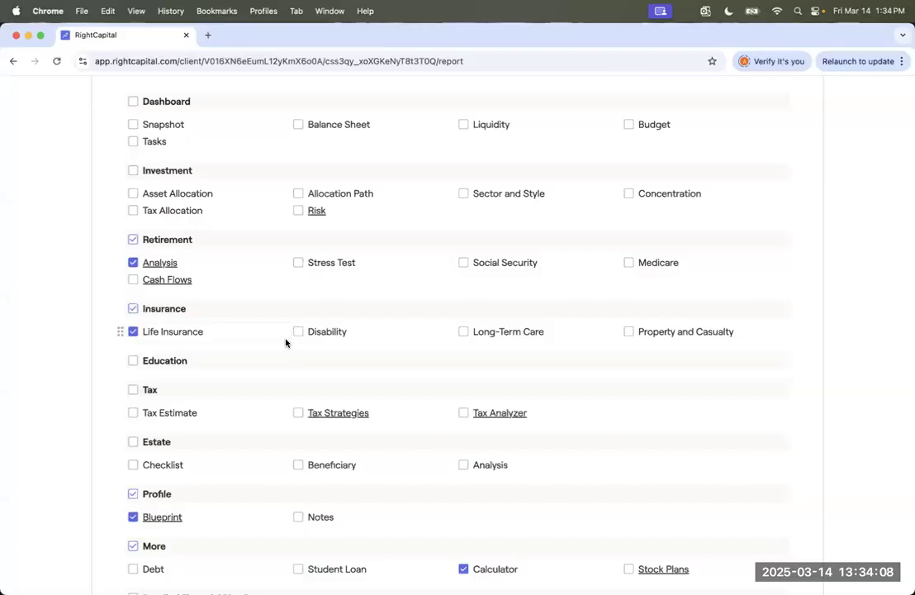
{"action": "left_click_drag", "start_coordinate": [125, 497], "coordinate": [122, 210]}
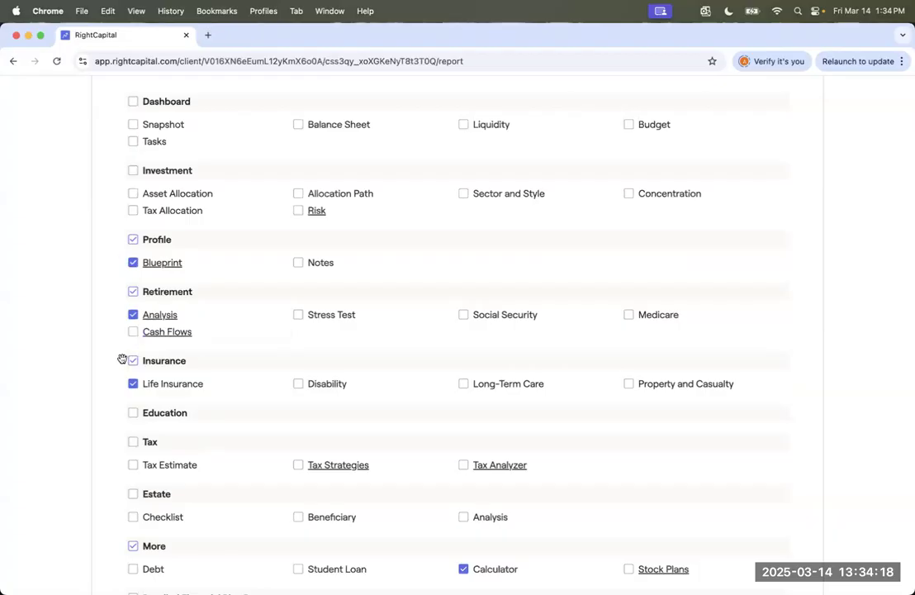
{"action": "left_click_drag", "start_coordinate": [120, 360], "coordinate": [129, 281]}
{"action": "scroll", "coordinate": [129, 281], "scroll_direction": "down", "scroll_amount": 3}
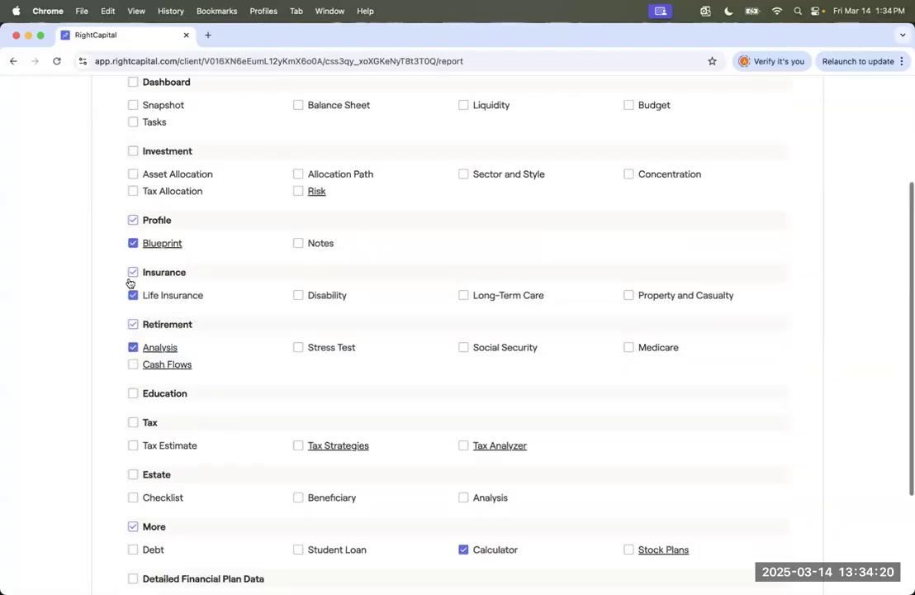
{"action": "left_click_drag", "start_coordinate": [119, 433], "coordinate": [121, 233]}
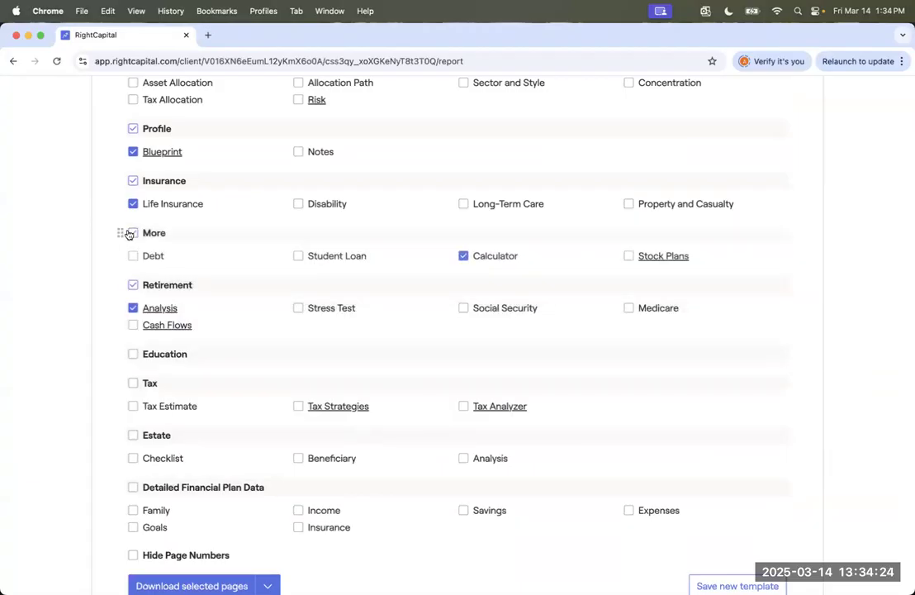
{"action": "left_click", "coordinate": [133, 286]}
{"action": "left_click_drag", "start_coordinate": [121, 308], "coordinate": [168, 312]}
Save the selected pages and their order as a new template named Life Insurance Report
{"action": "scroll", "coordinate": [167, 313], "scroll_direction": "down", "scroll_amount": 2}
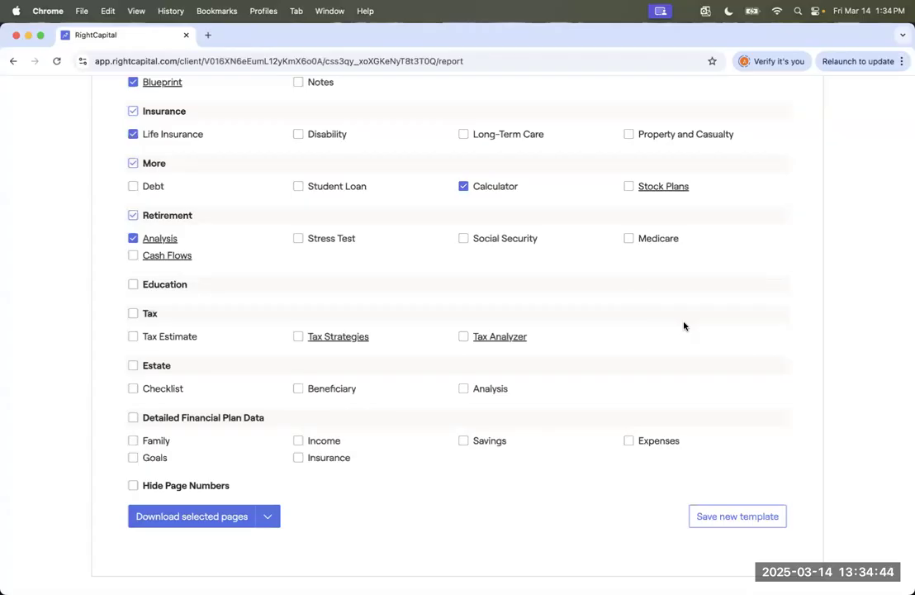
{"action": "left_click", "coordinate": [718, 516]}
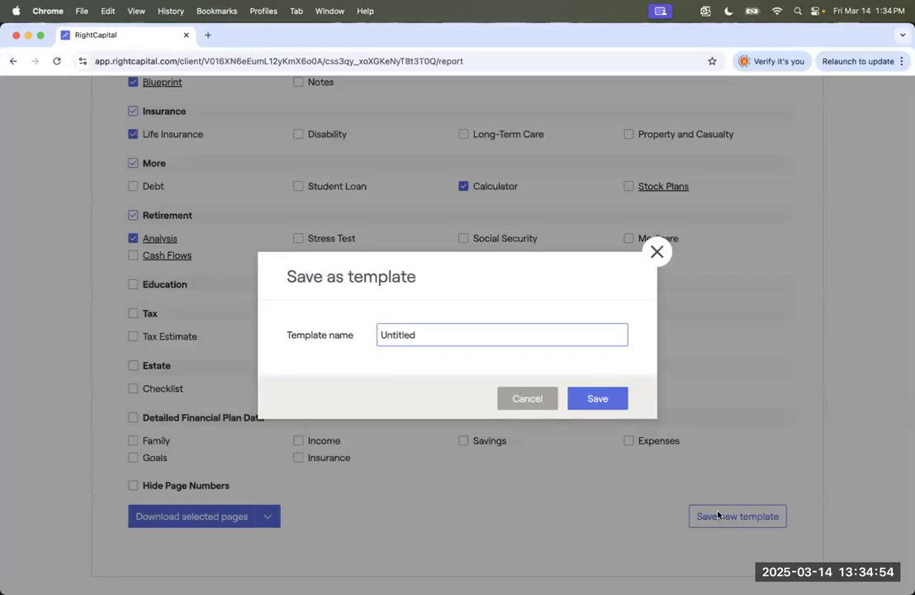
{"action": "key", "text": "super+a"}
{"action": "type", "text": "Life Insurance Report"}
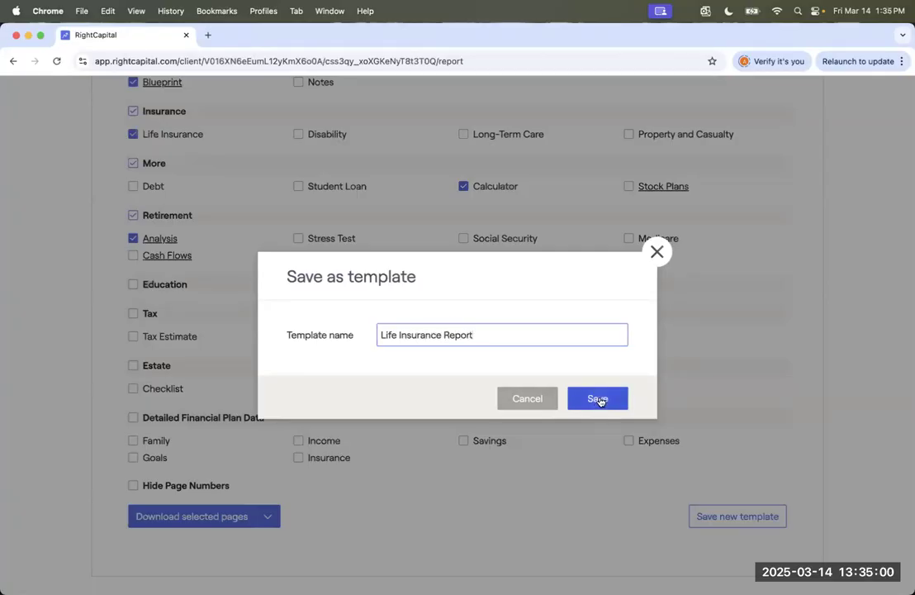
{"action": "left_click", "coordinate": [599, 400]}
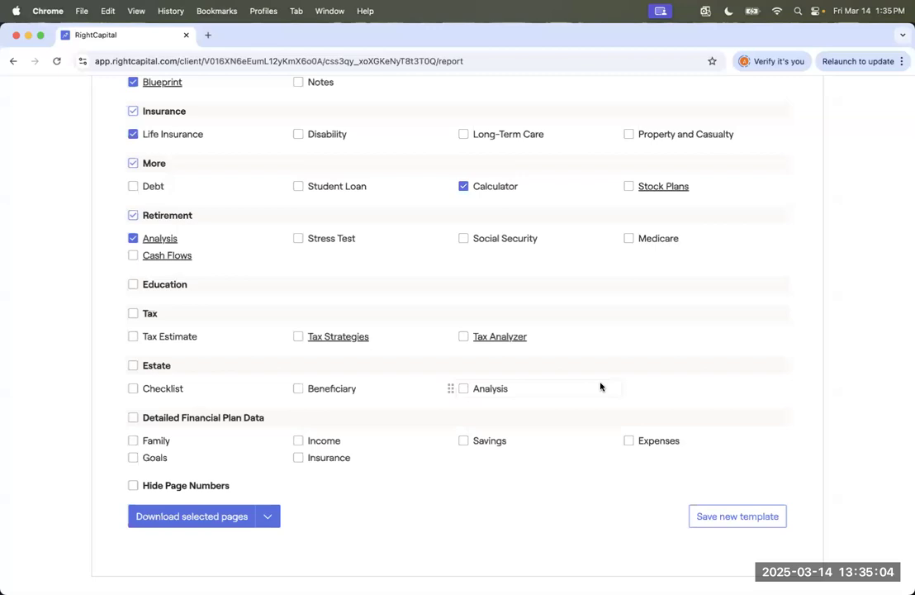
Load the saved Life Insurance Report template
{"action": "scroll", "coordinate": [601, 386], "scroll_direction": "up", "scroll_amount": 5}
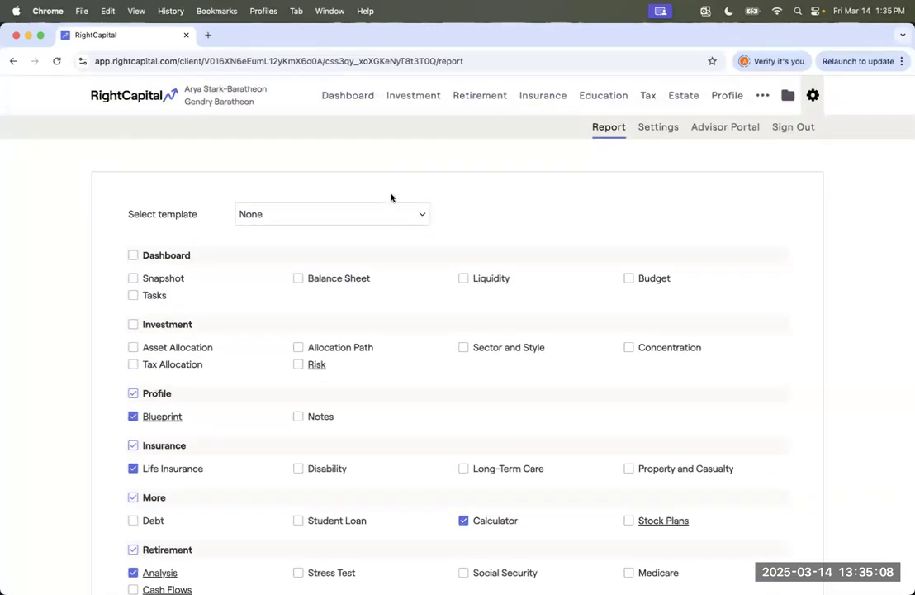
{"action": "left_click", "coordinate": [377, 215]}
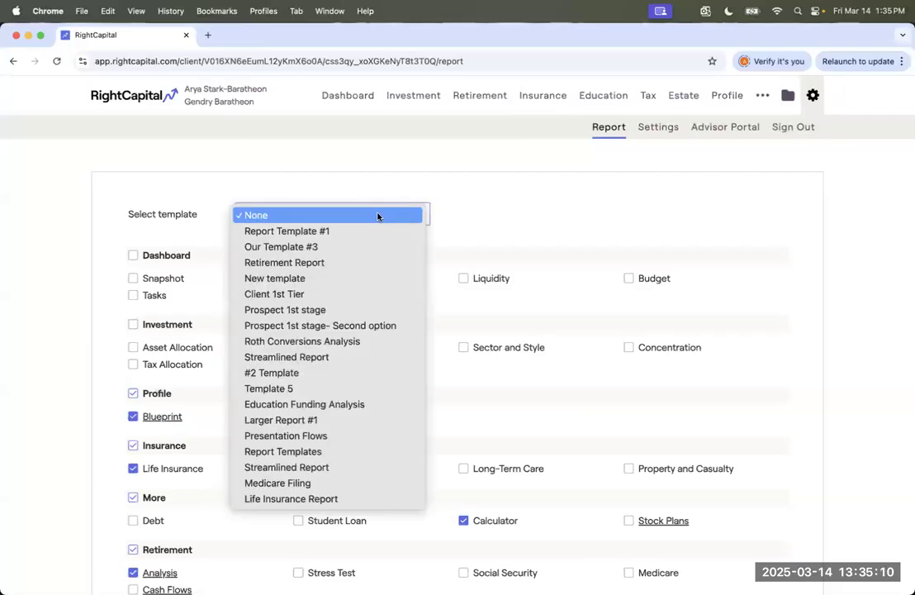
{"action": "left_click", "coordinate": [311, 499]}
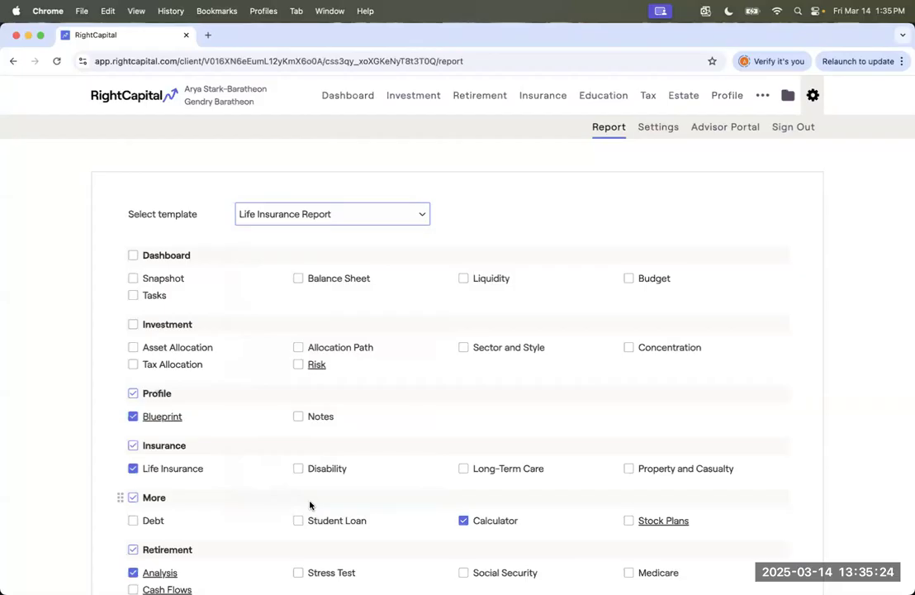
Add Notes, Disability and Long-Term Care to the loaded template's page selection
{"action": "left_click", "coordinate": [298, 417]}
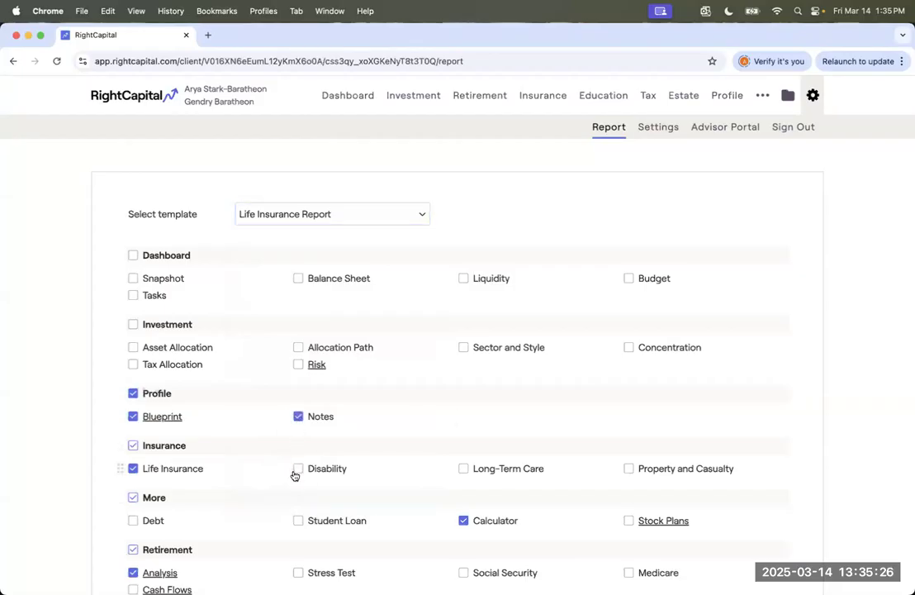
{"action": "left_click", "coordinate": [298, 470]}
{"action": "left_click", "coordinate": [472, 473]}
Switch to the Streamlined Report template, reload Life Insurance Report, and review its saved page selection
{"action": "left_click", "coordinate": [304, 213]}
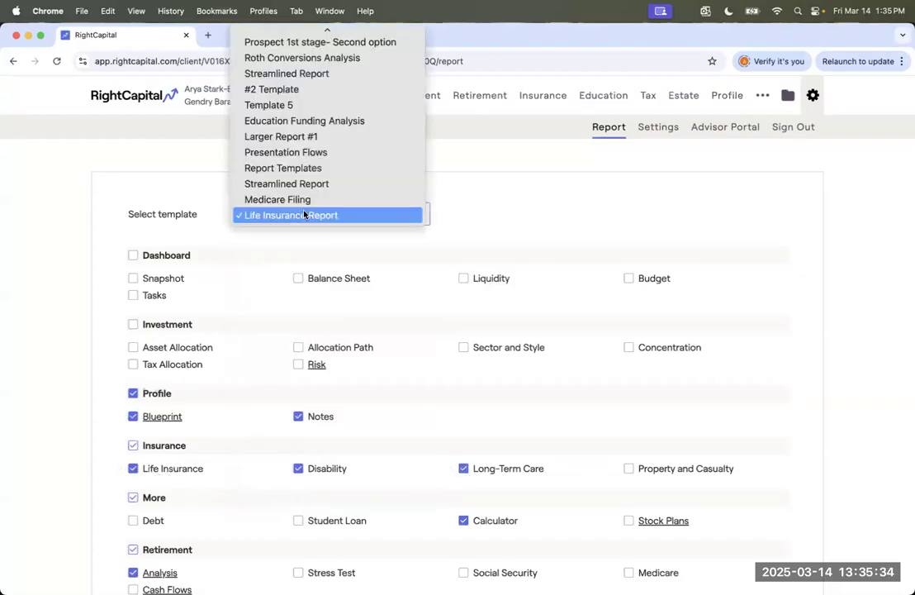
{"action": "left_click", "coordinate": [317, 184]}
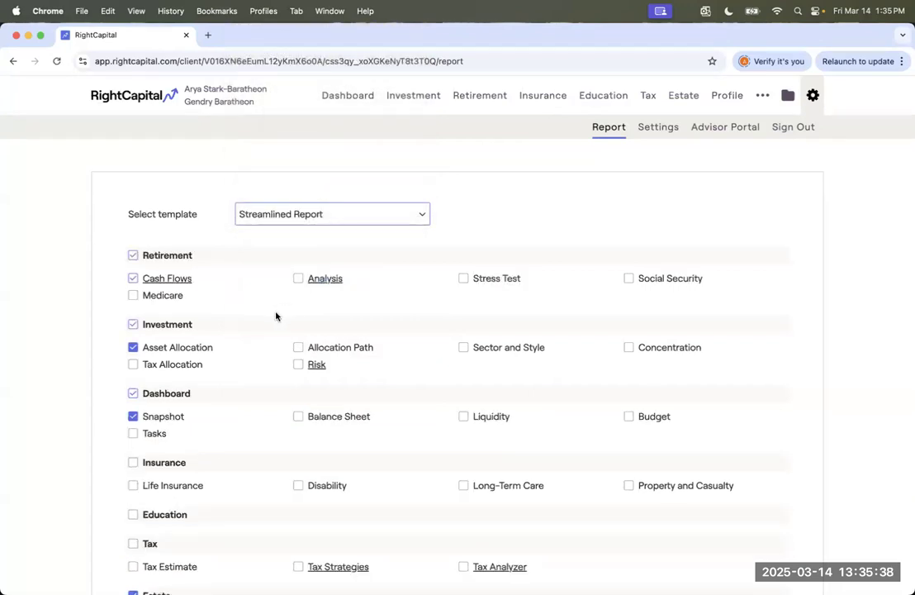
{"action": "left_click", "coordinate": [312, 215]}
{"action": "left_click", "coordinate": [305, 245]}
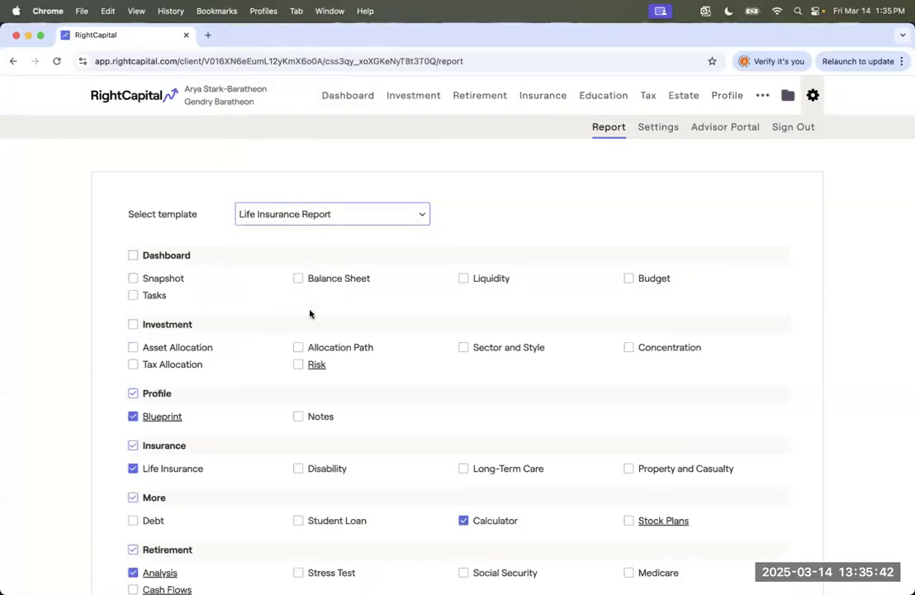
{"action": "scroll", "coordinate": [310, 312], "scroll_direction": "down", "scroll_amount": 2}
{"action": "scroll", "coordinate": [309, 312], "scroll_direction": "down", "scroll_amount": 2}
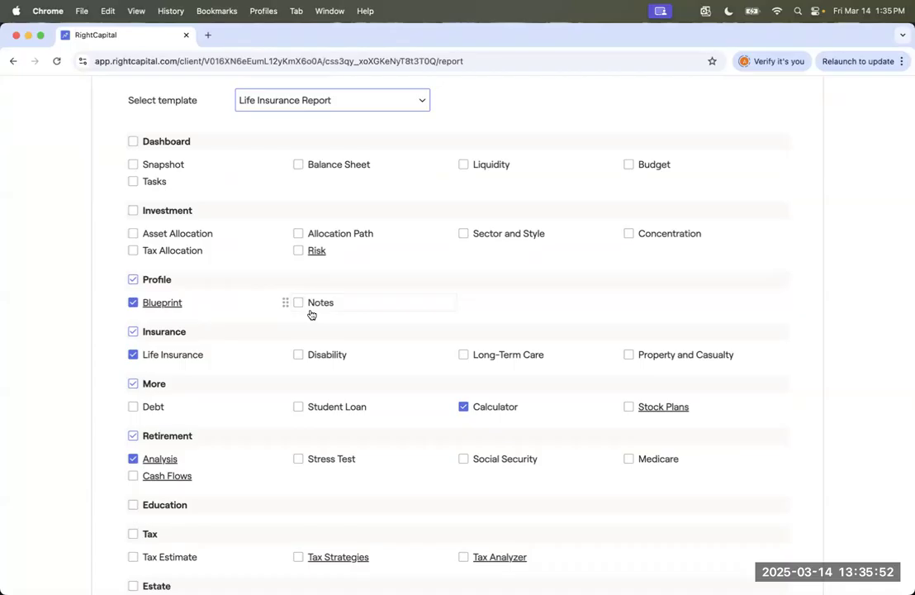
{"action": "scroll", "coordinate": [309, 313], "scroll_direction": "up", "scroll_amount": 3}
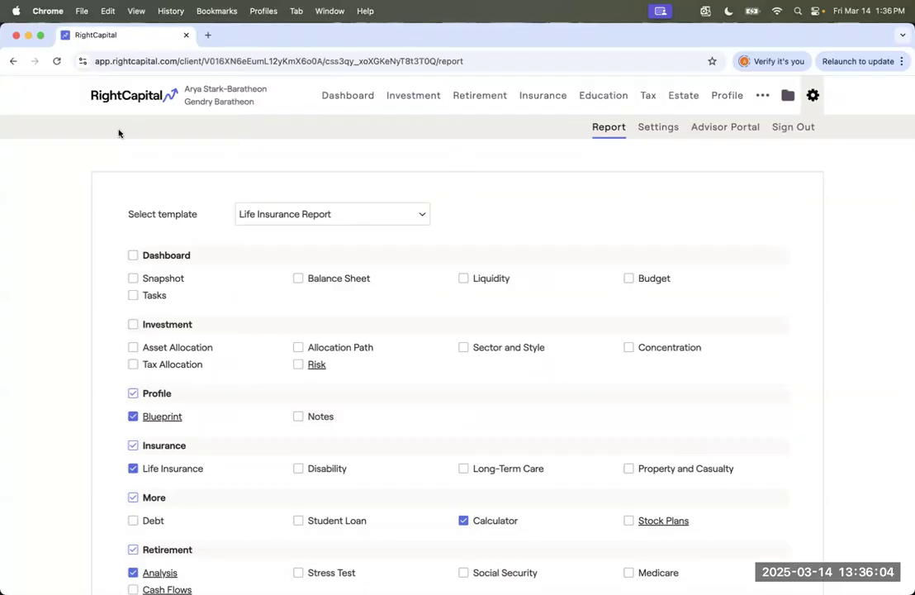
Return to the advisor's client list, open the Help Center's Webinars page, and review the upcoming webinar schedules
{"action": "left_click", "coordinate": [139, 95]}
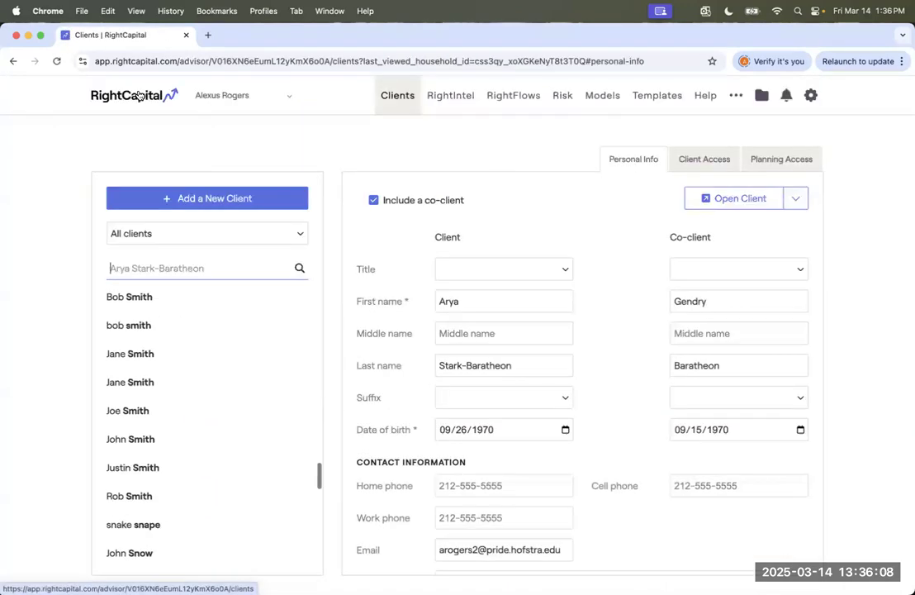
{"action": "left_click", "coordinate": [703, 96]}
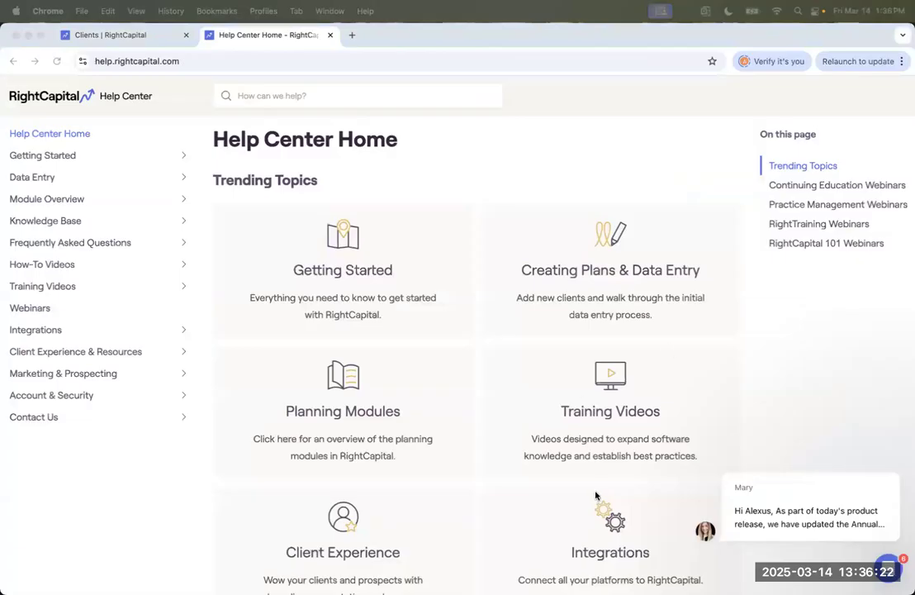
{"action": "left_click", "coordinate": [39, 310]}
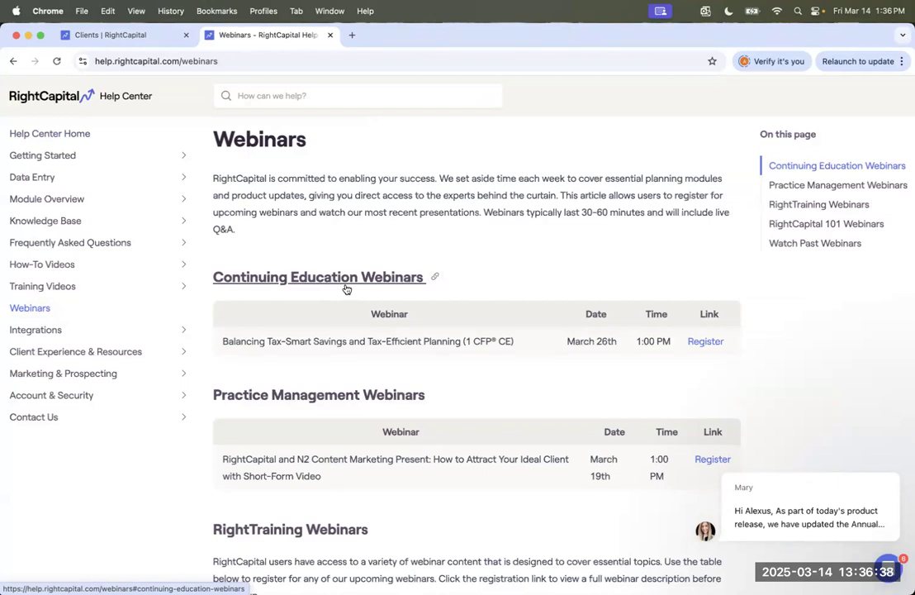
{"action": "scroll", "coordinate": [346, 288], "scroll_direction": "down", "scroll_amount": 10}
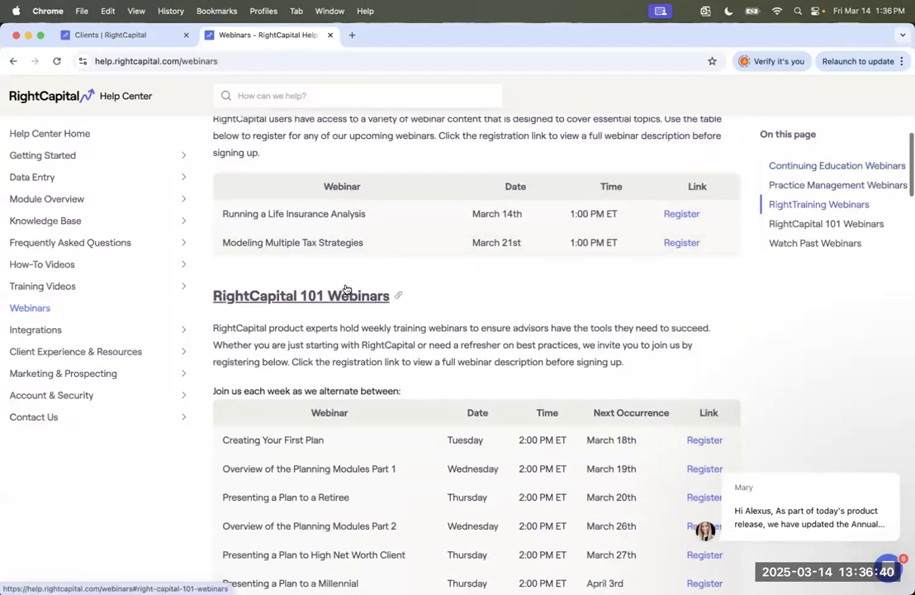
{"action": "scroll", "coordinate": [346, 288], "scroll_direction": "down", "scroll_amount": 4}
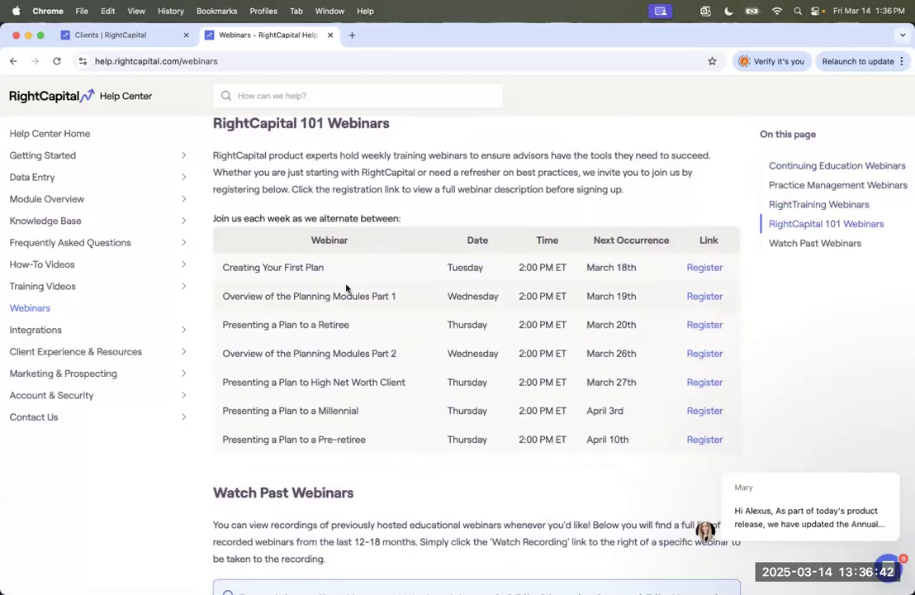
Look through the list of previously recorded webinars in the Watch Past Webinars section
{"action": "scroll", "coordinate": [346, 289], "scroll_direction": "down", "scroll_amount": 10}
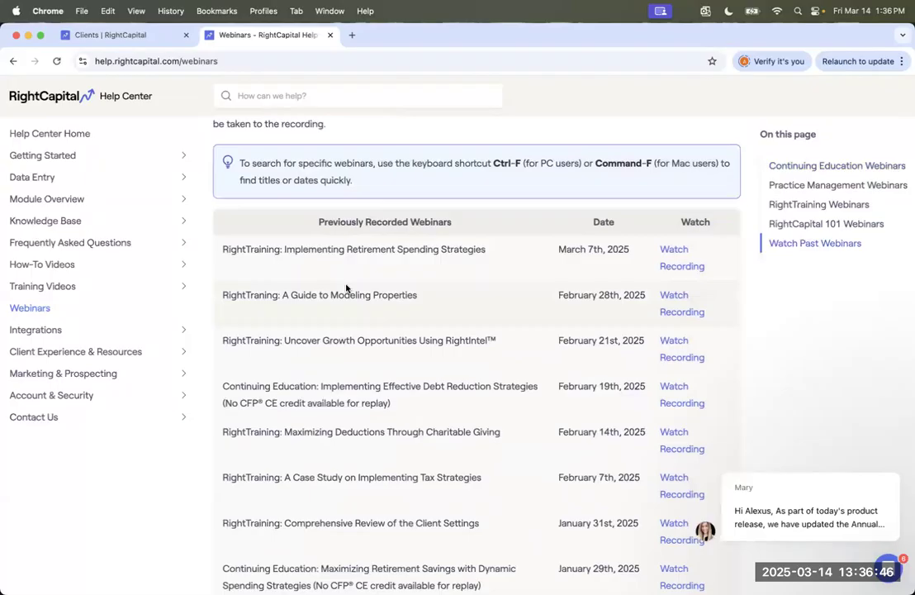
{"action": "scroll", "coordinate": [346, 289], "scroll_direction": "down", "scroll_amount": 3}
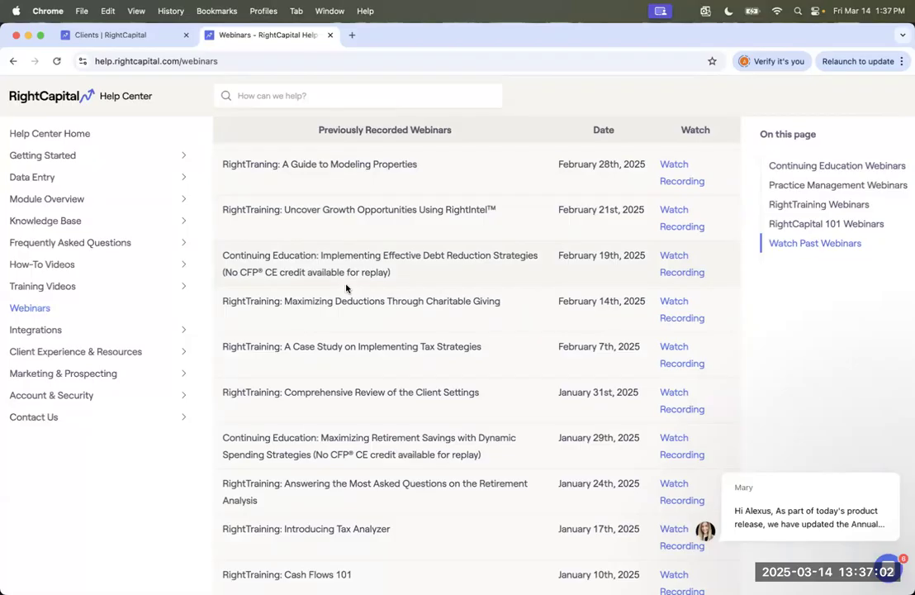
{"action": "scroll", "coordinate": [346, 287], "scroll_direction": "down", "scroll_amount": 8}
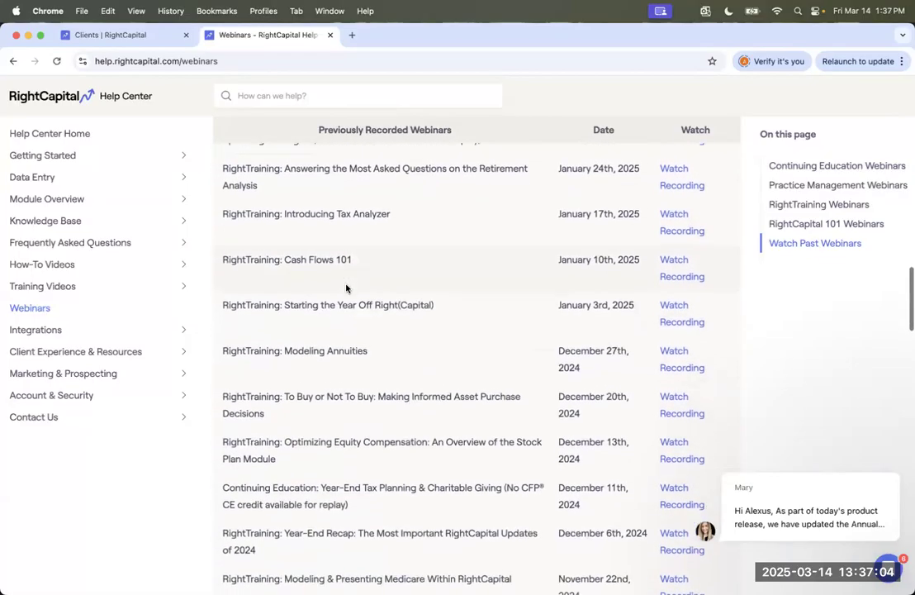
{"action": "scroll", "coordinate": [346, 287], "scroll_direction": "down", "scroll_amount": 1}
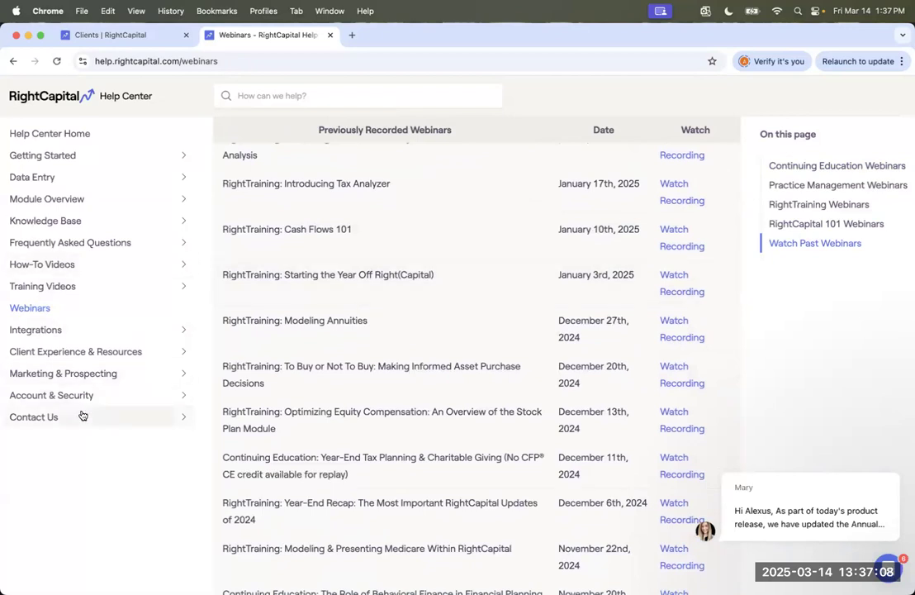
Open the Help Center's Support contact page and review its chat, case review, call and email options
{"action": "left_click", "coordinate": [41, 418]}
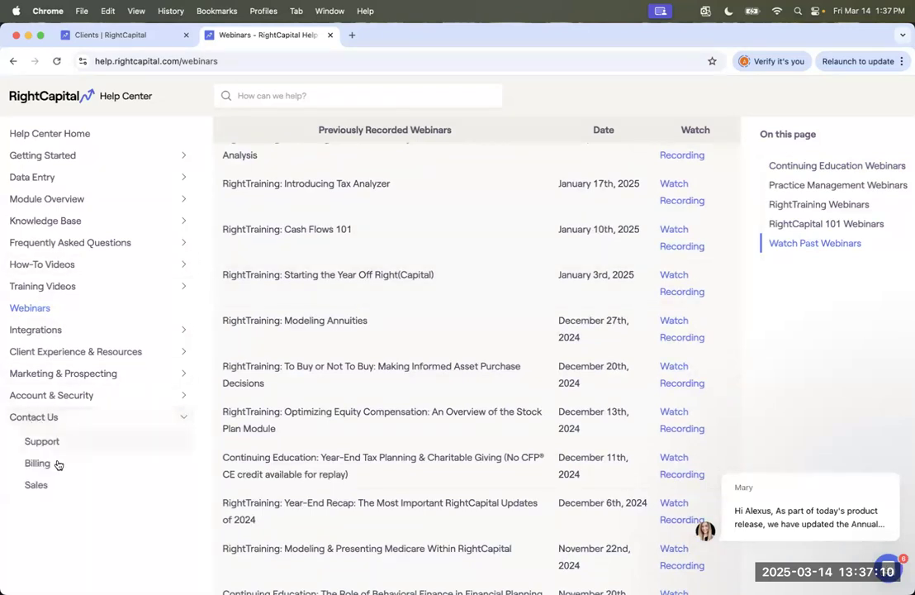
{"action": "left_click", "coordinate": [49, 443]}
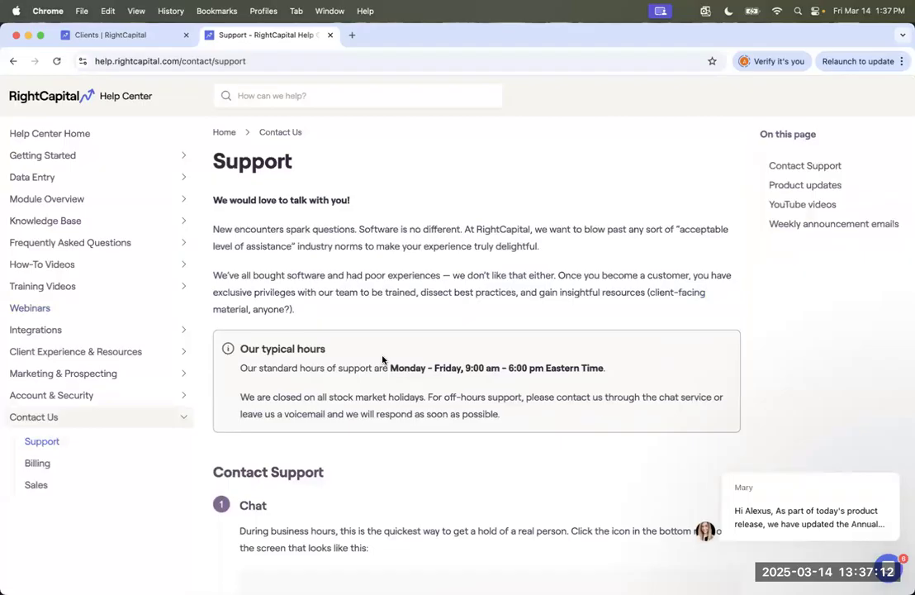
{"action": "scroll", "coordinate": [383, 359], "scroll_direction": "down", "scroll_amount": 5}
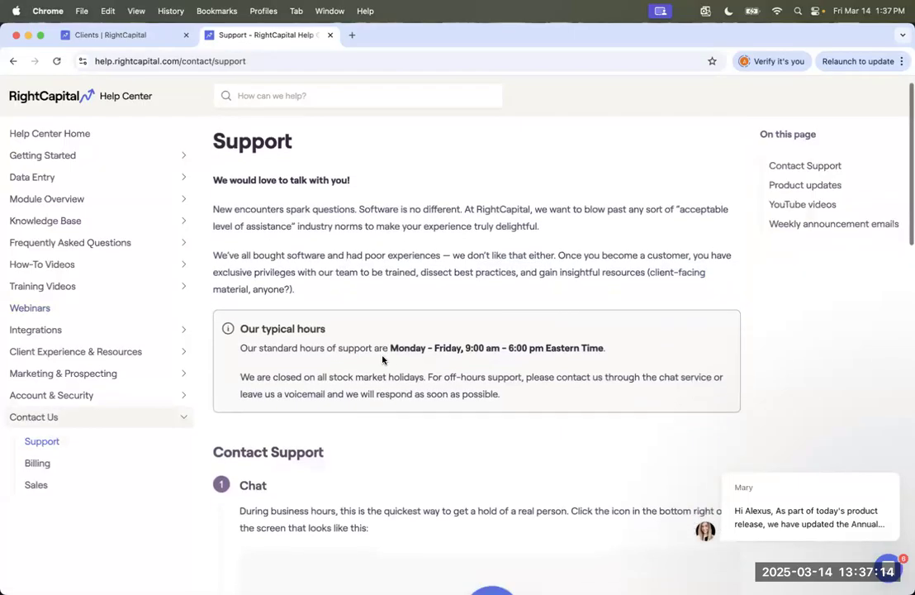
{"action": "scroll", "coordinate": [382, 357], "scroll_direction": "down", "scroll_amount": 4}
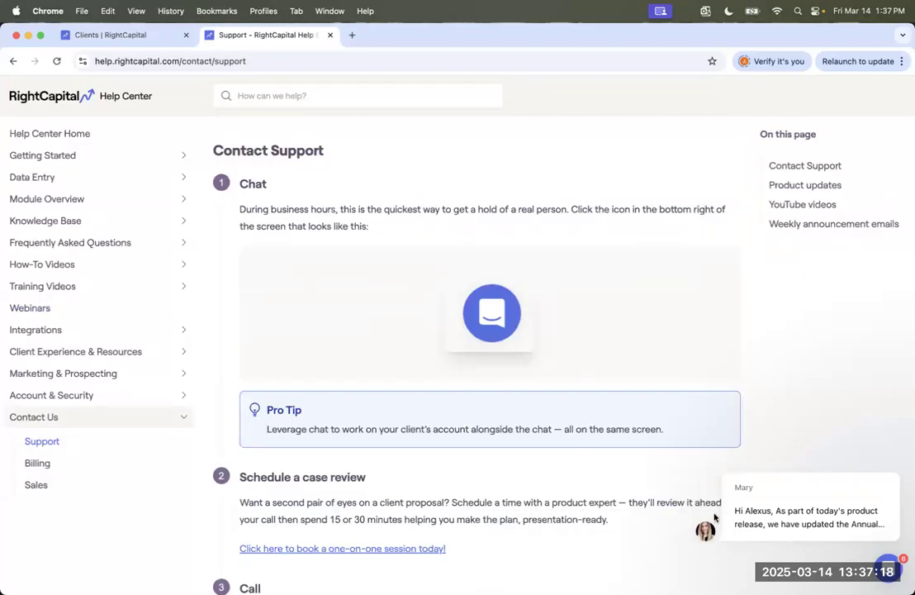
{"action": "scroll", "coordinate": [535, 451], "scroll_direction": "down", "scroll_amount": 5}
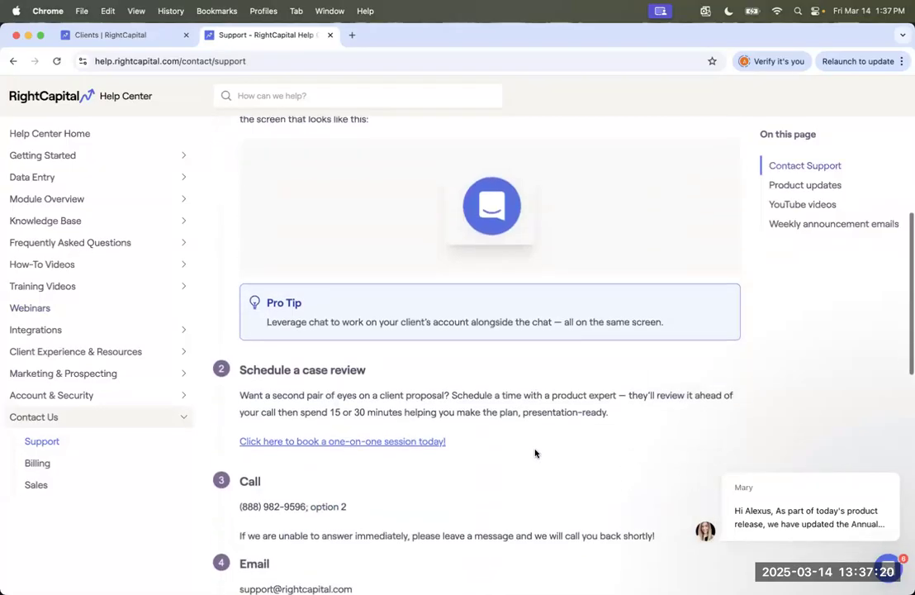